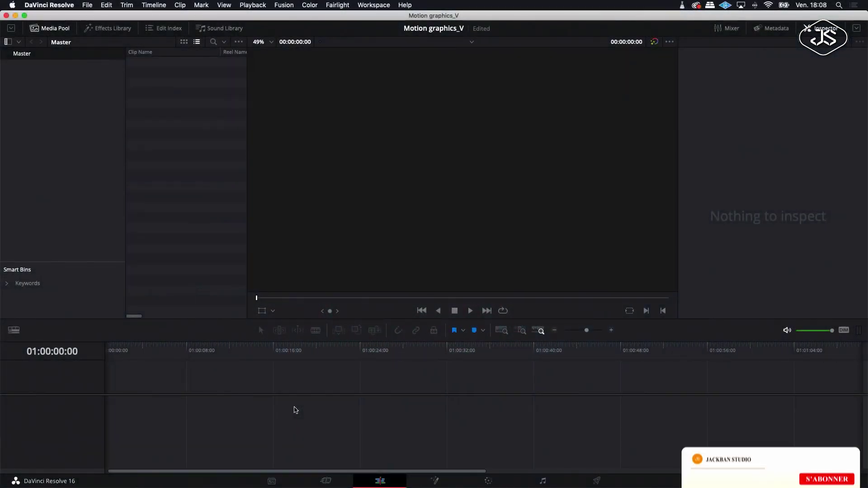
- Drag a Fusion Composition from the Effects Library onto Timeline 1 and open it in Fusion
left_click(108, 28)
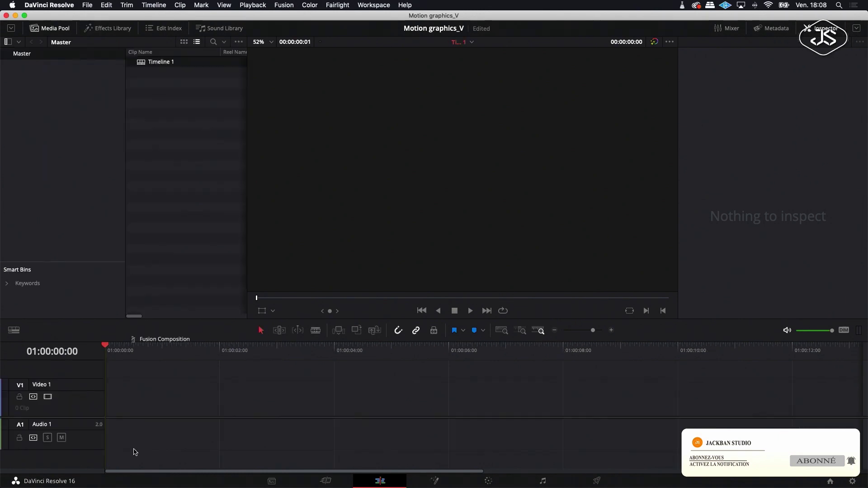
left_click_drag(104, 90, 127, 406)
left_click(127, 406)
left_click(435, 480)
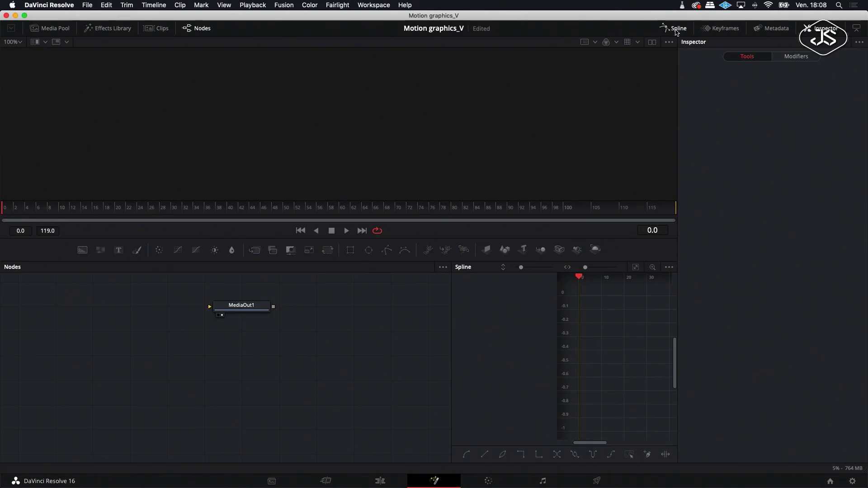
- Add a Background1 node left of MediaOut1 and show its black frame in the viewer
left_click(678, 29)
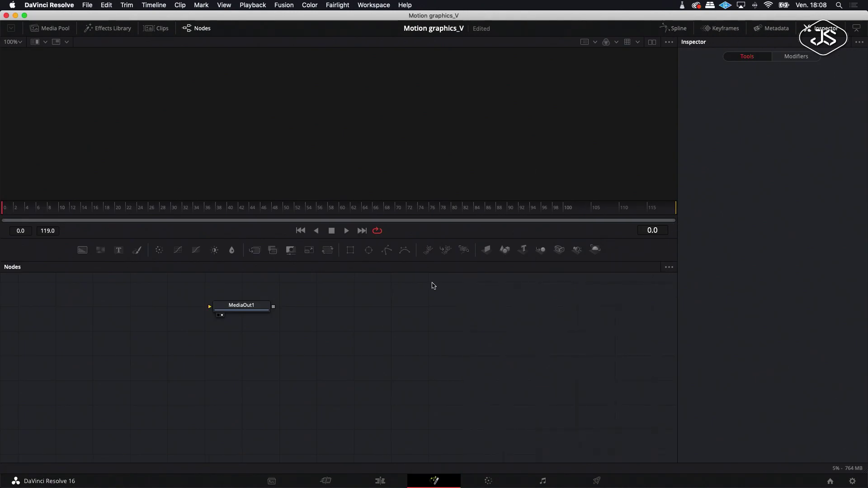
left_click_drag(233, 308, 327, 347)
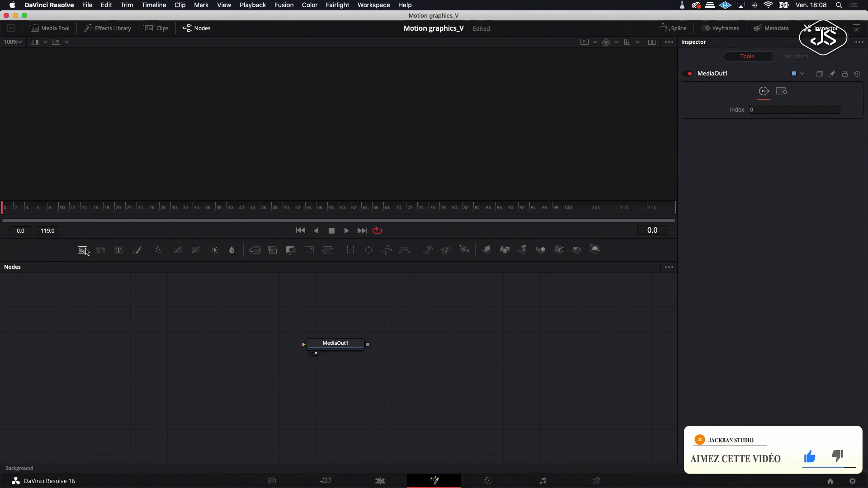
left_click(83, 250)
left_click_drag(204, 333, 127, 363)
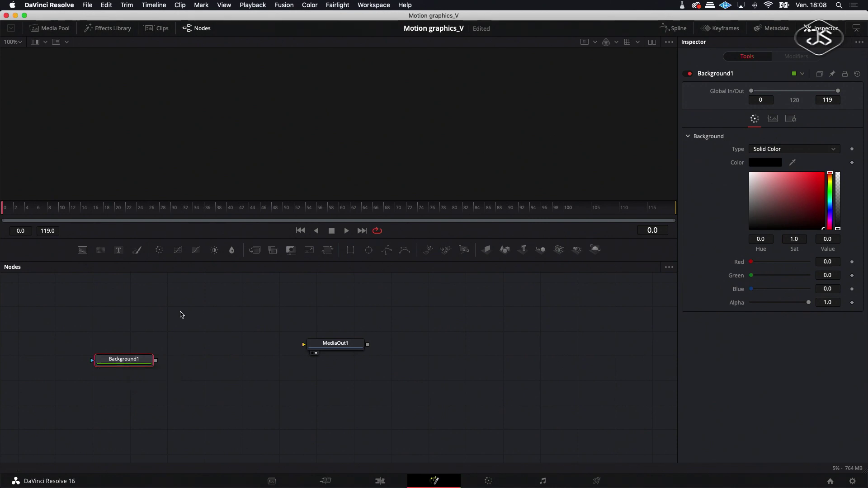
left_click_drag(133, 362, 135, 370)
left_click(135, 368)
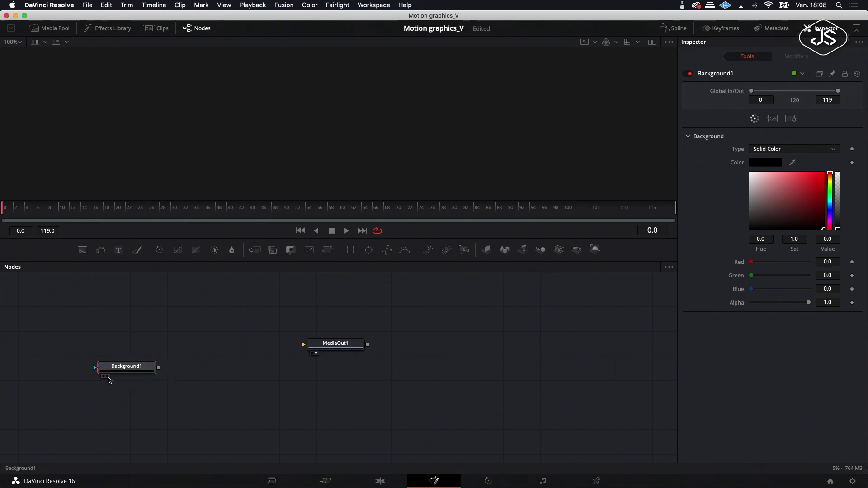
left_click(107, 377)
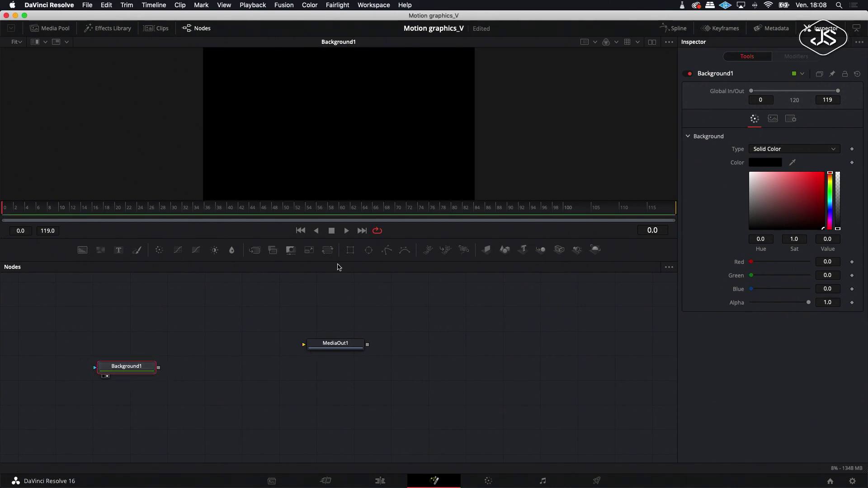
- Insert a Mask Paint node on Background1 and place MaskPaint1 above it
right_click(120, 370)
mouse_move(153, 177)
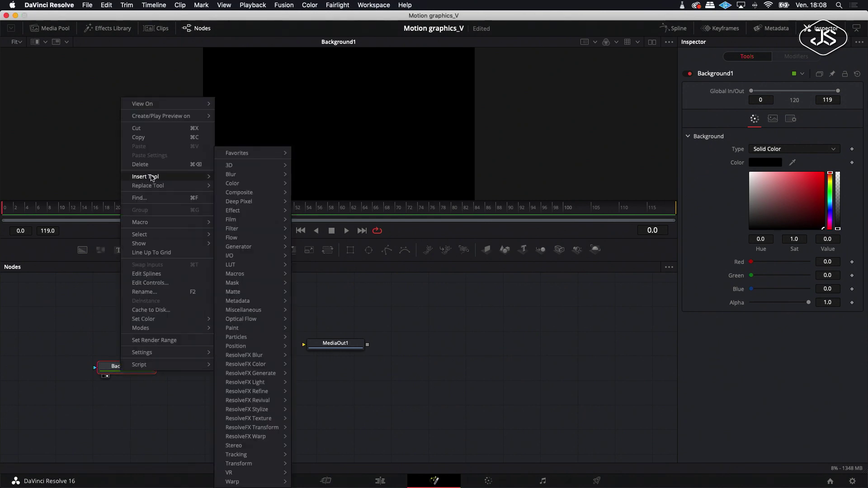
mouse_move(245, 292)
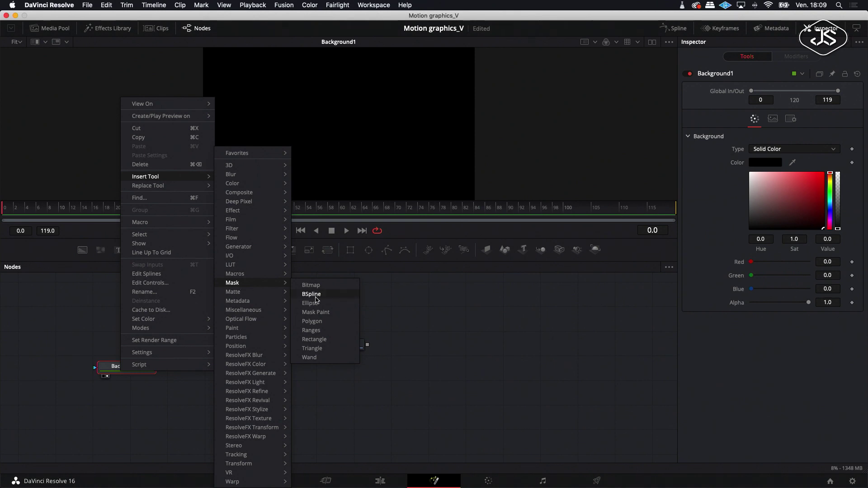
left_click(316, 312)
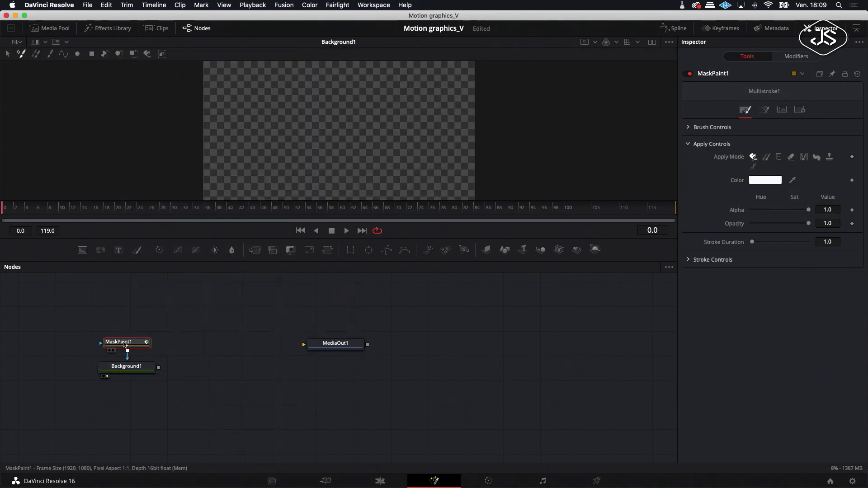
left_click_drag(131, 343, 132, 335)
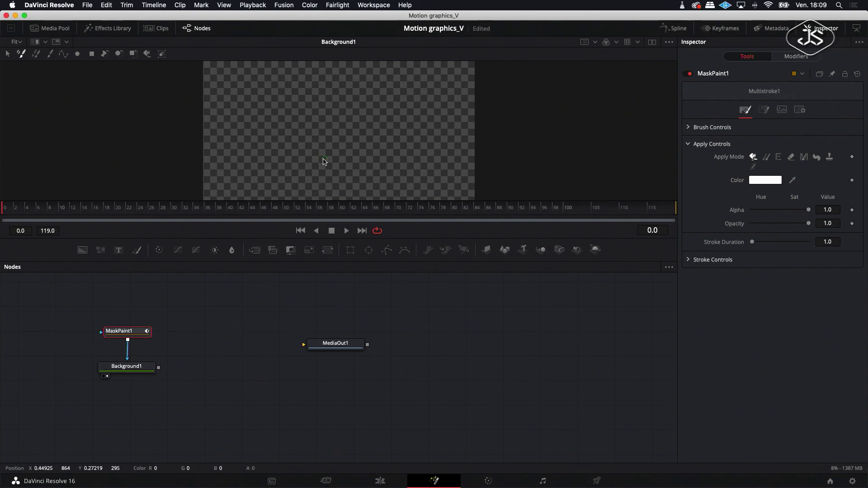
- Draw a rectangular polyline stroke in the middle of the frame
left_click(63, 54)
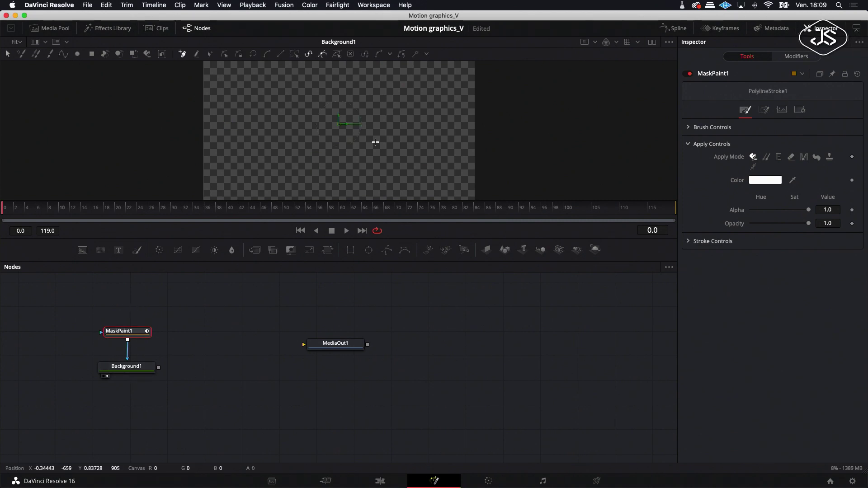
right_click(339, 124)
mouse_move(378, 271)
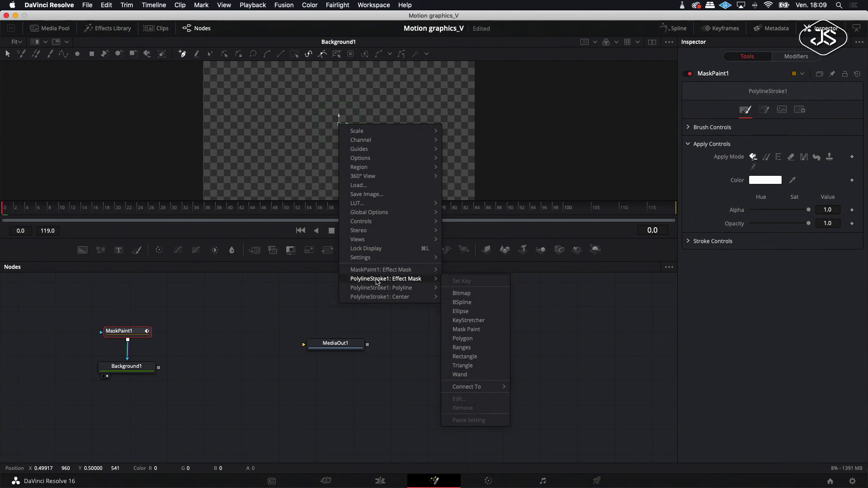
mouse_move(538, 319)
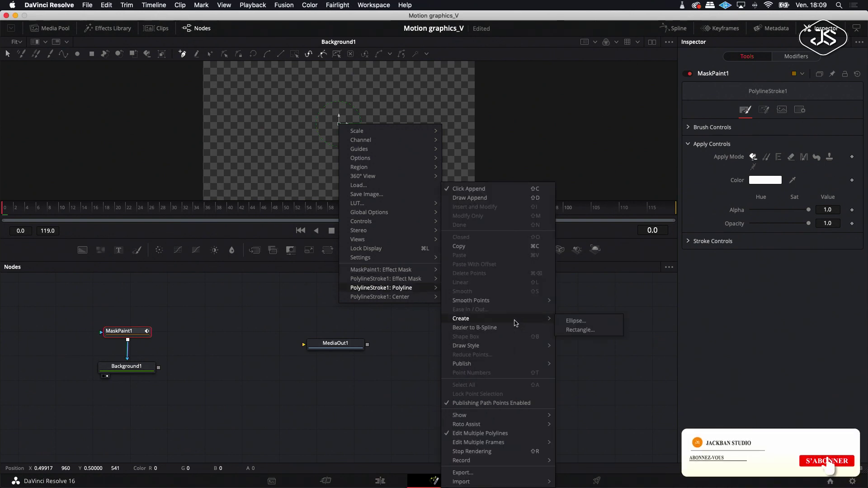
left_click(581, 331)
left_click(429, 247)
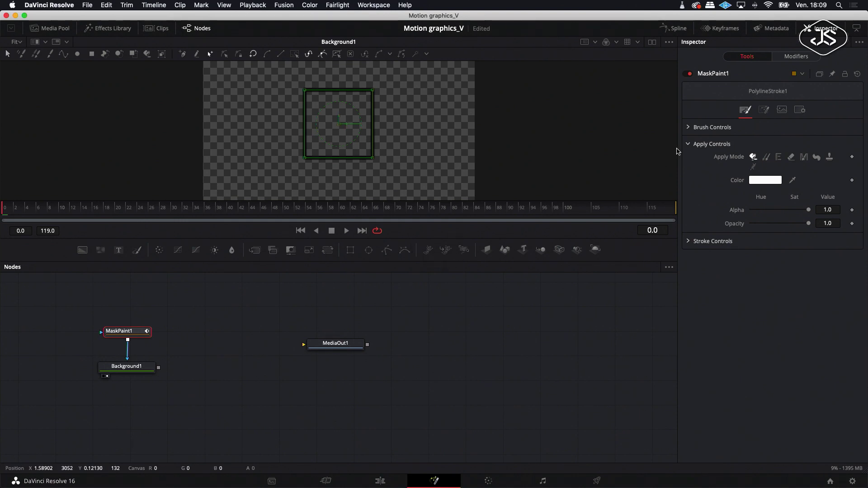
left_click(689, 127)
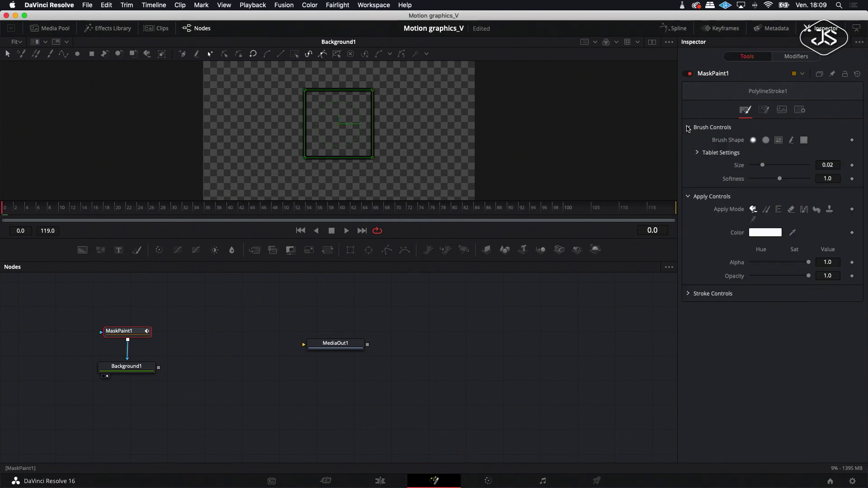
- Give the square stroke a hard-edged circle brush at size 0.037
left_click(767, 141)
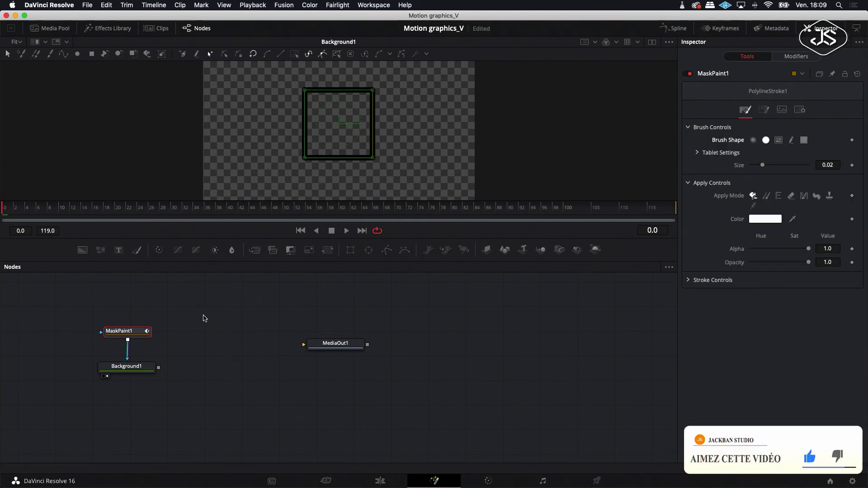
left_click_drag(335, 343, 446, 355)
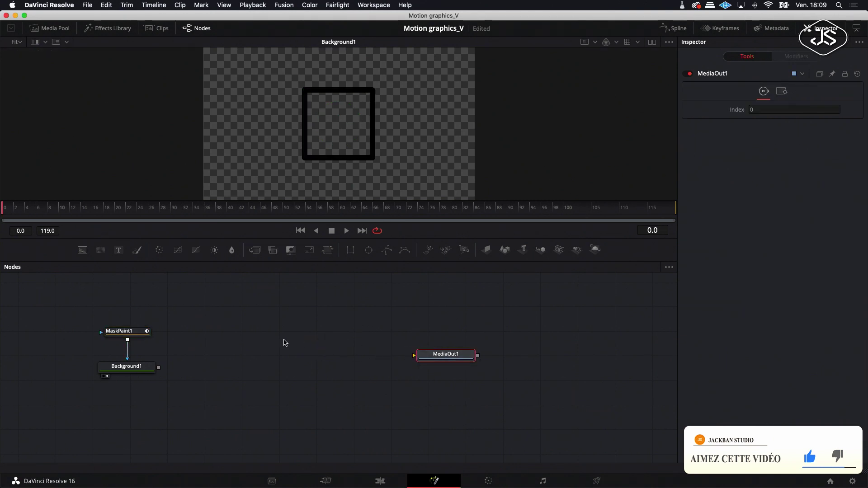
left_click_drag(131, 367, 132, 370)
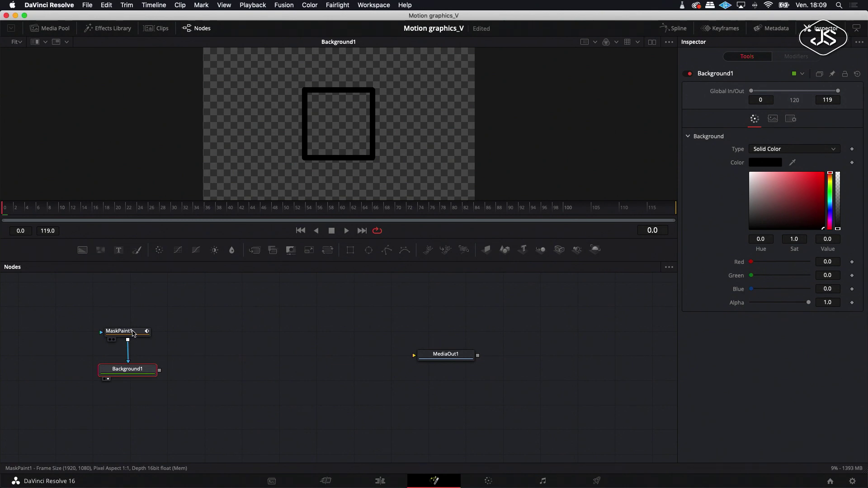
left_click(120, 332)
left_click_drag(767, 166, 773, 166)
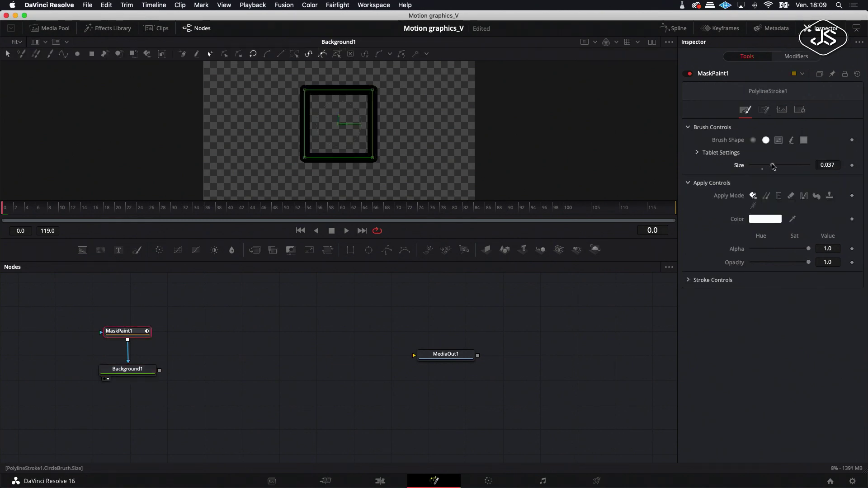
- Arrange the nodes to the grid and reselect MaskPaint1
left_click(128, 370)
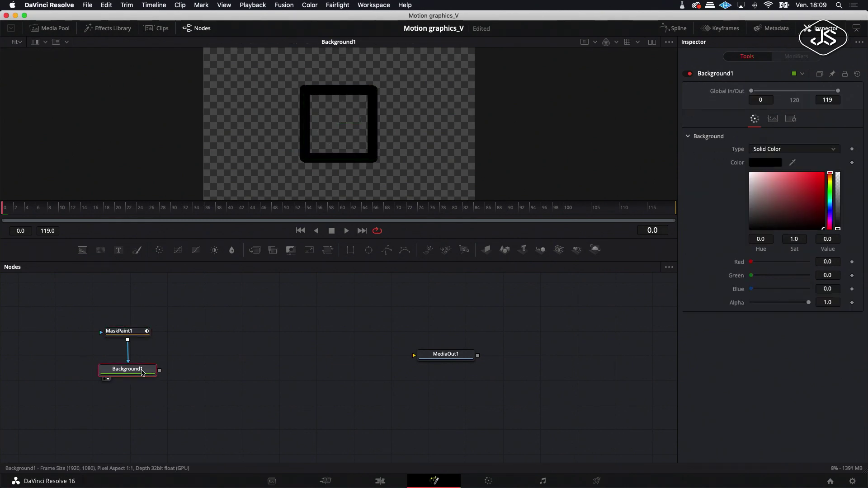
right_click(242, 339)
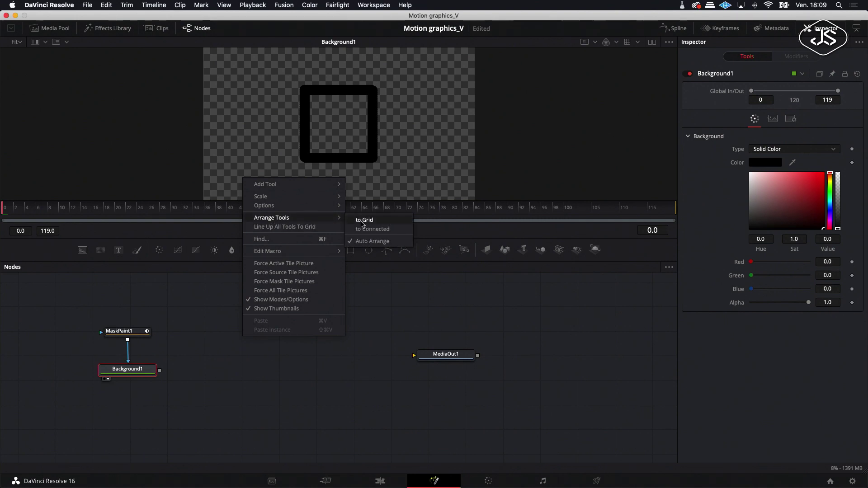
left_click(288, 262)
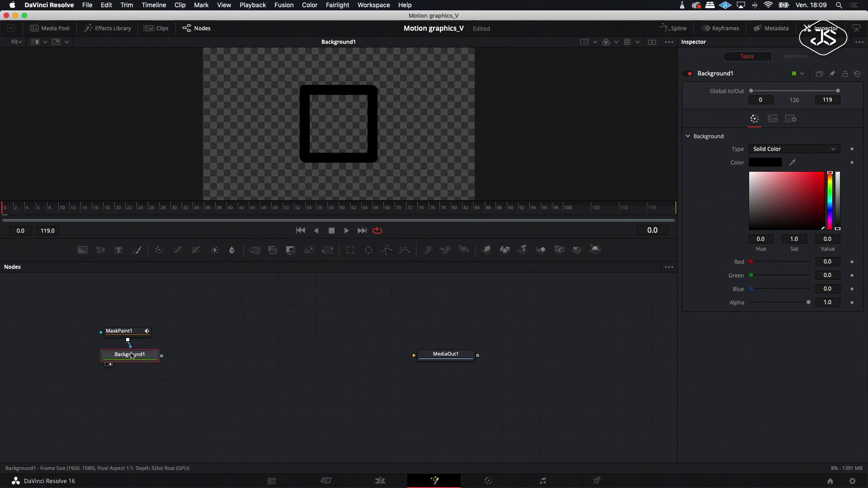
left_click(137, 333)
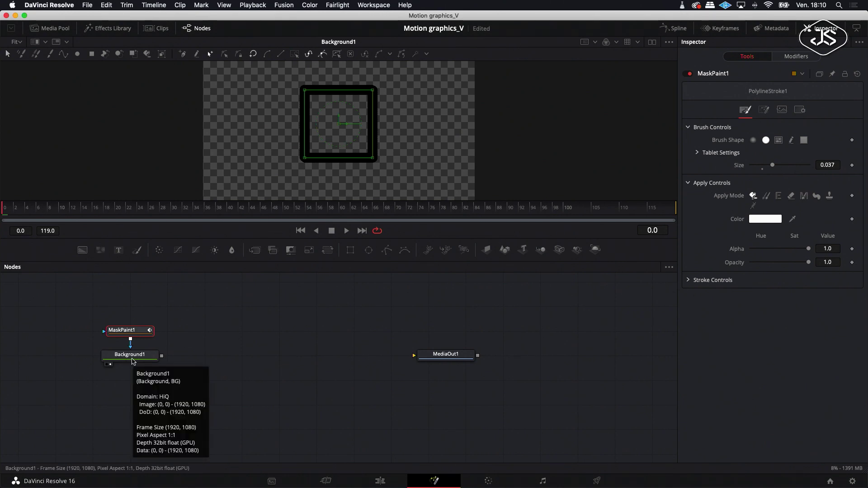
mouse_move(129, 334)
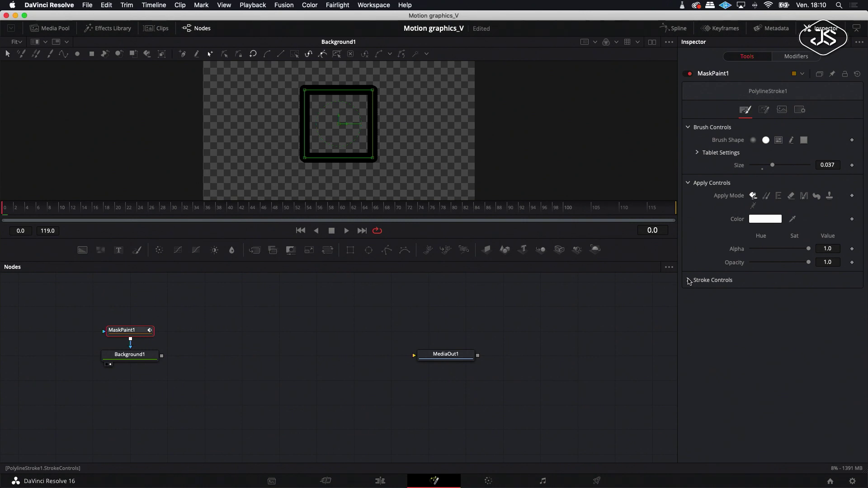
left_click(689, 281)
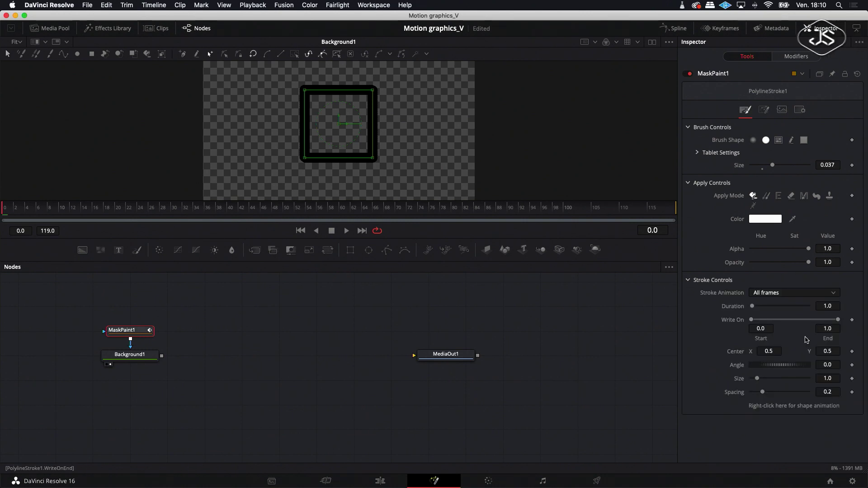
- Set the stroke Angle to 45 to form a diamond, and move MaskPaint1 higher
left_click_drag(787, 369, 785, 369)
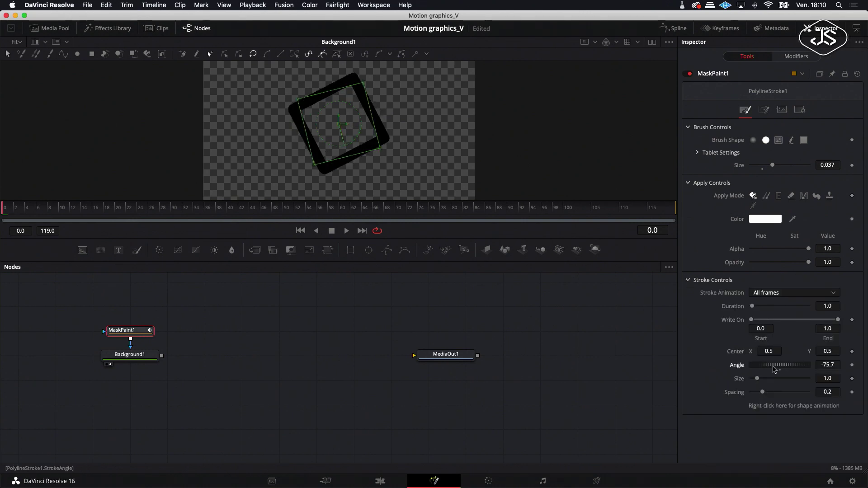
left_click(833, 364)
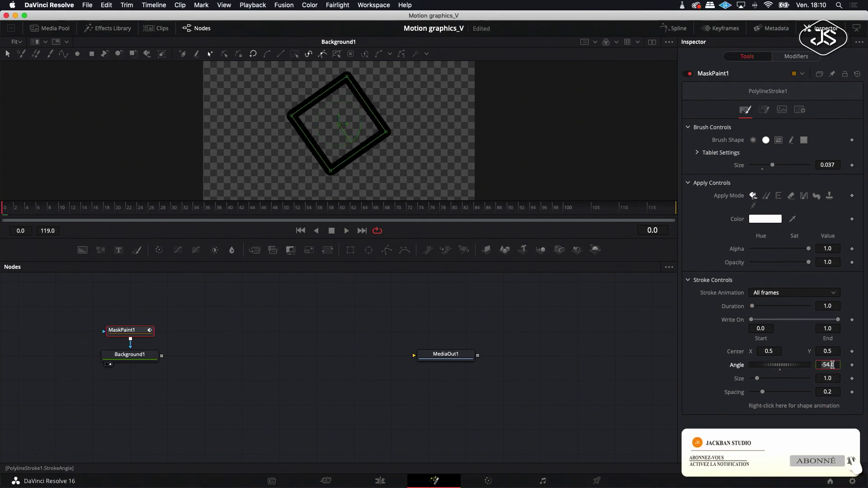
type("45")
key("Return")
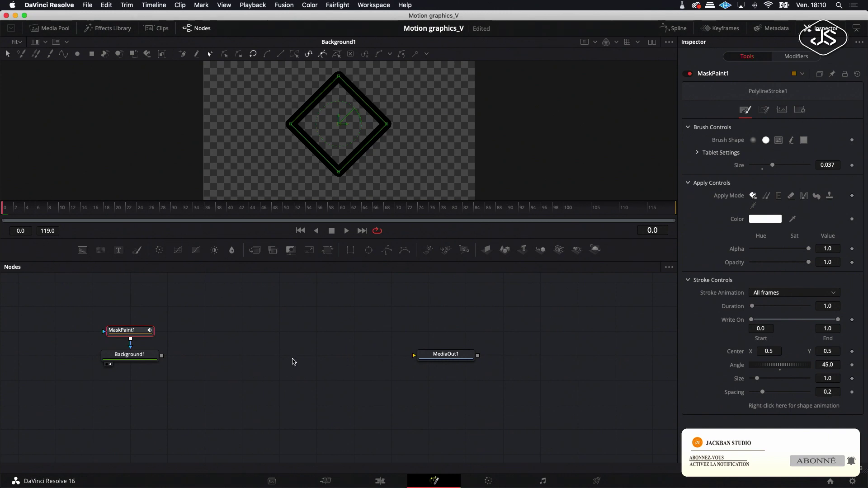
left_click(245, 348)
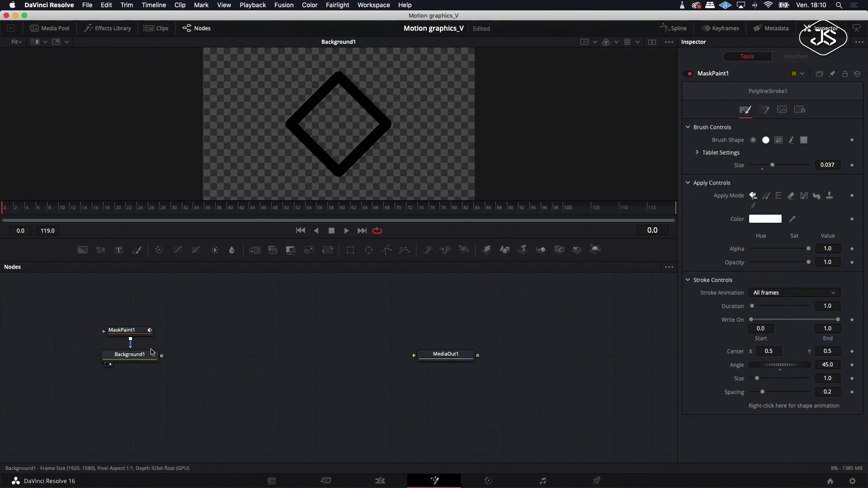
left_click_drag(136, 331, 137, 306)
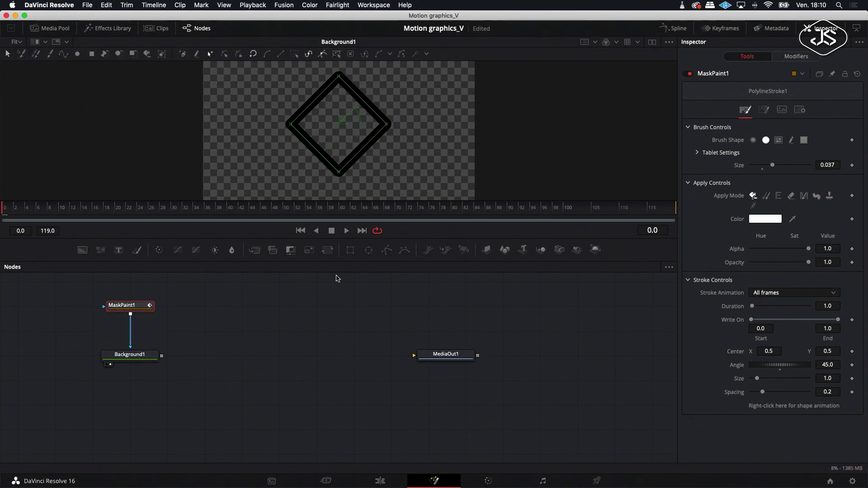
left_click(351, 250)
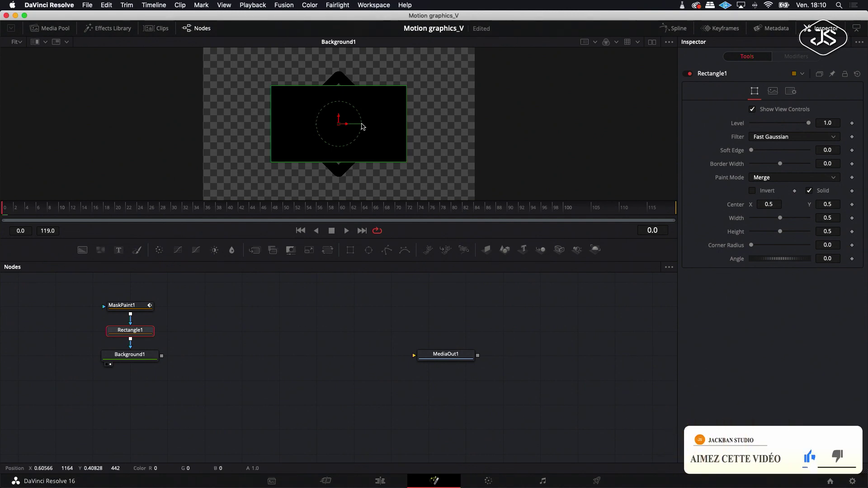
- Squash Rectangle1 into a thin horizontal band and set its Paint Mode to Subtract
left_click_drag(349, 86, 349, 112)
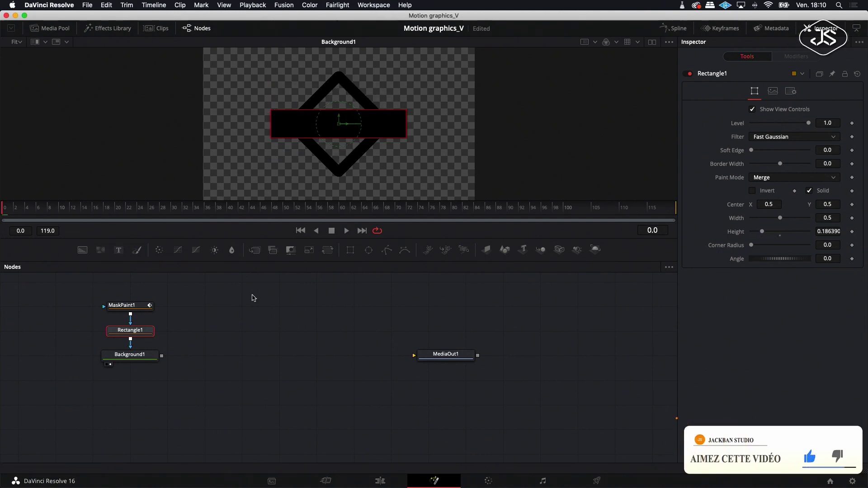
left_click(234, 307)
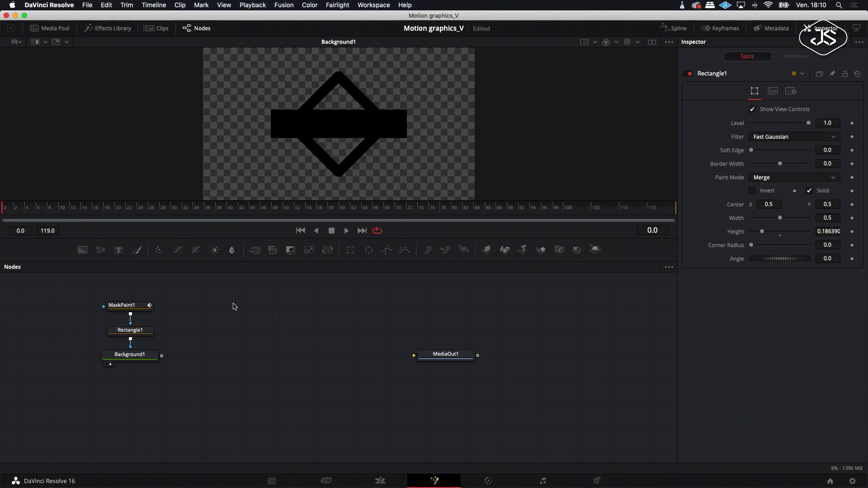
left_click(144, 330)
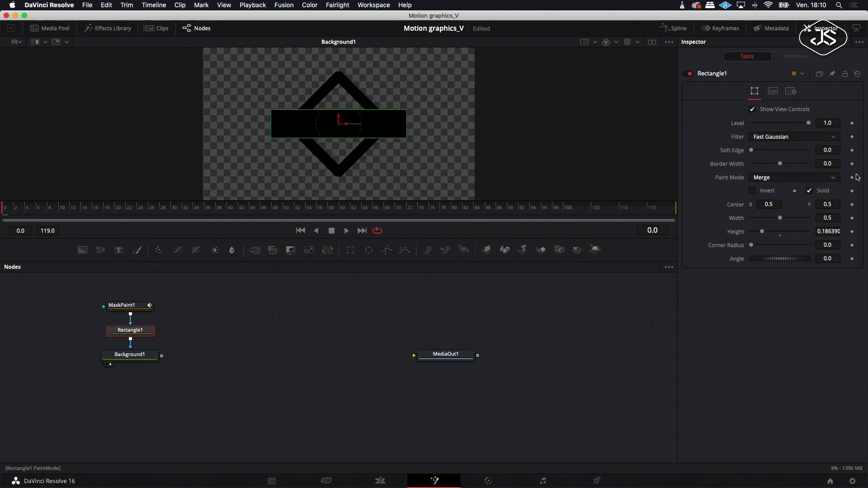
left_click(790, 178)
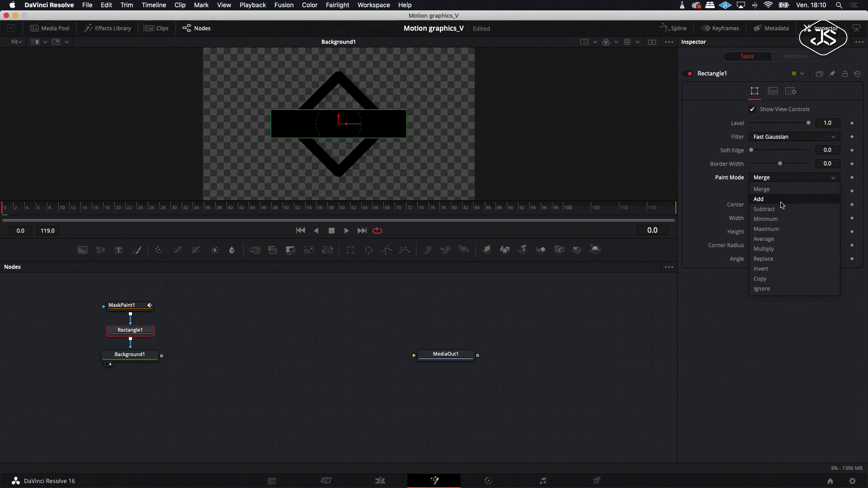
left_click(764, 209)
left_click(323, 311)
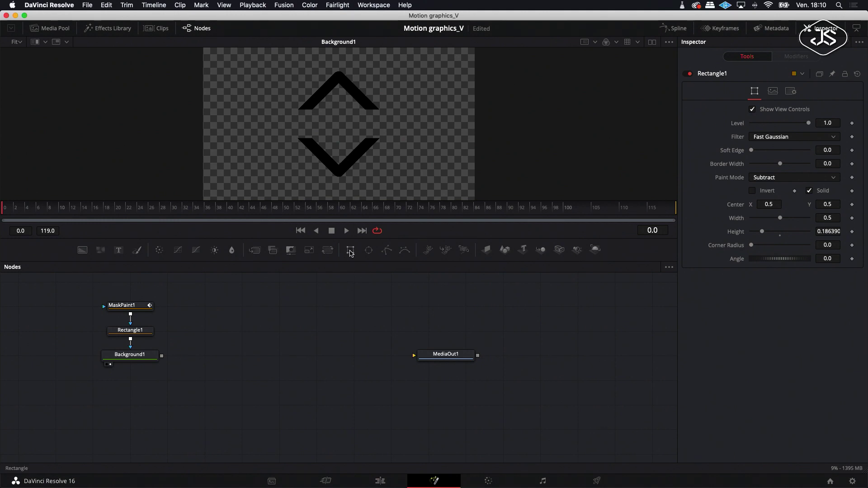
- Add a Text1 node merged over Background1 via Merge1 and type CREATIVE
left_click(119, 250)
left_click_drag(312, 305, 237, 329)
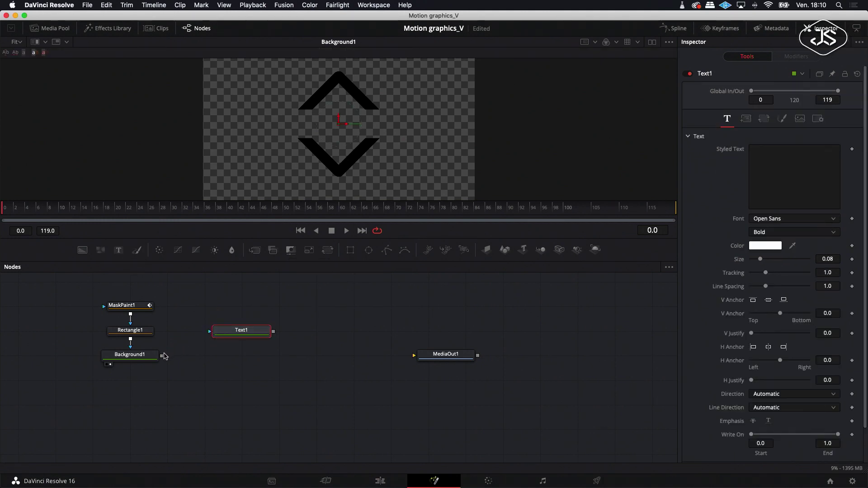
left_click_drag(161, 356, 230, 331)
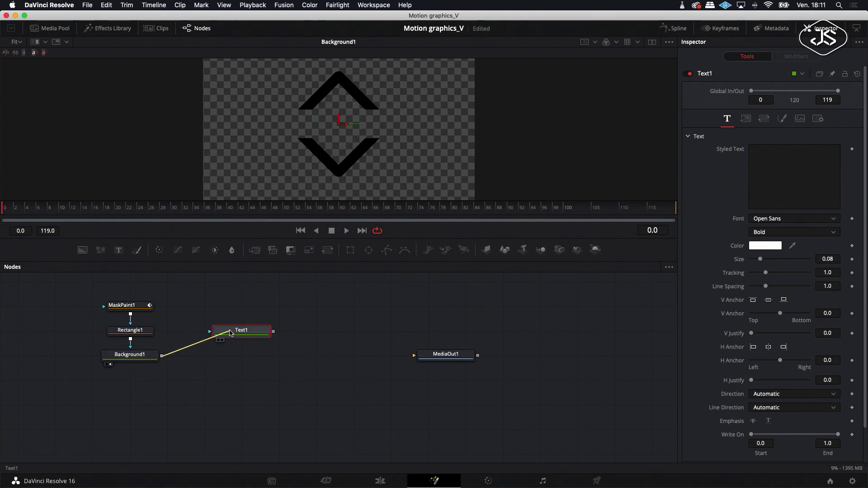
left_click_drag(226, 335, 273, 332)
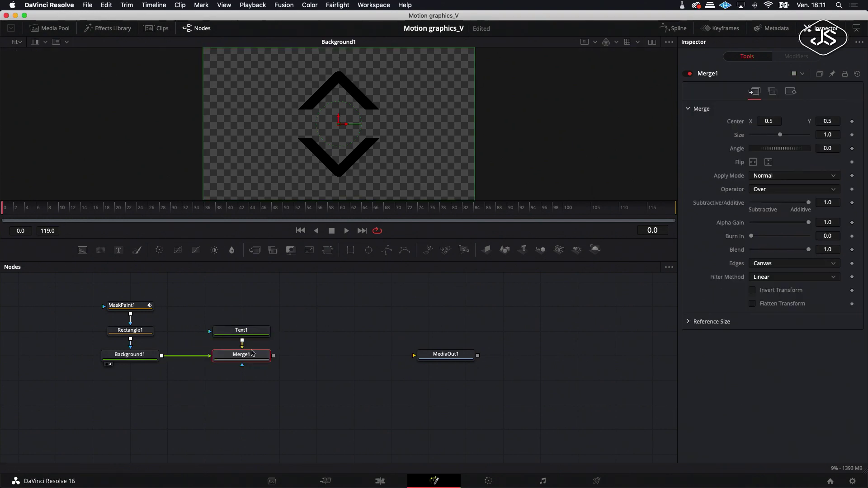
left_click(224, 365)
left_click(233, 334)
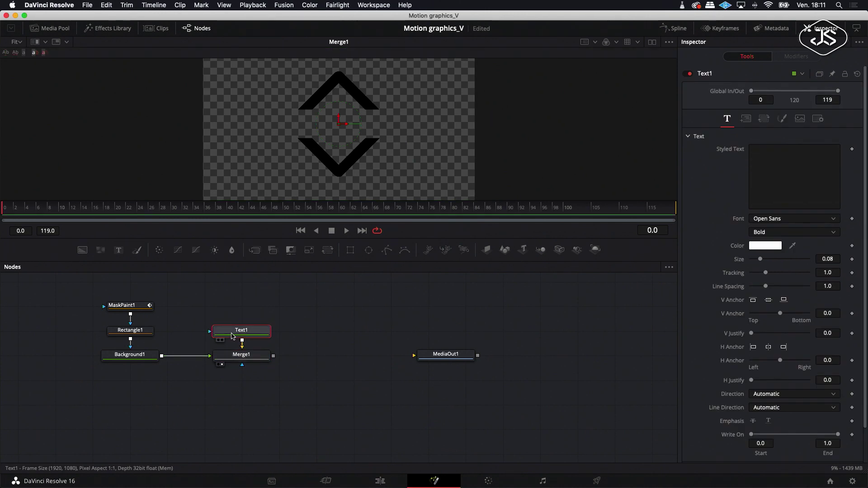
left_click(767, 164)
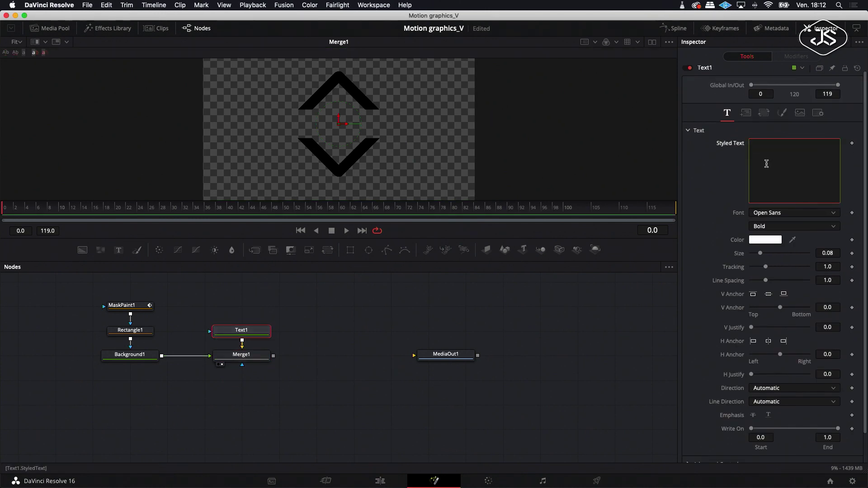
type("CREATIVE")
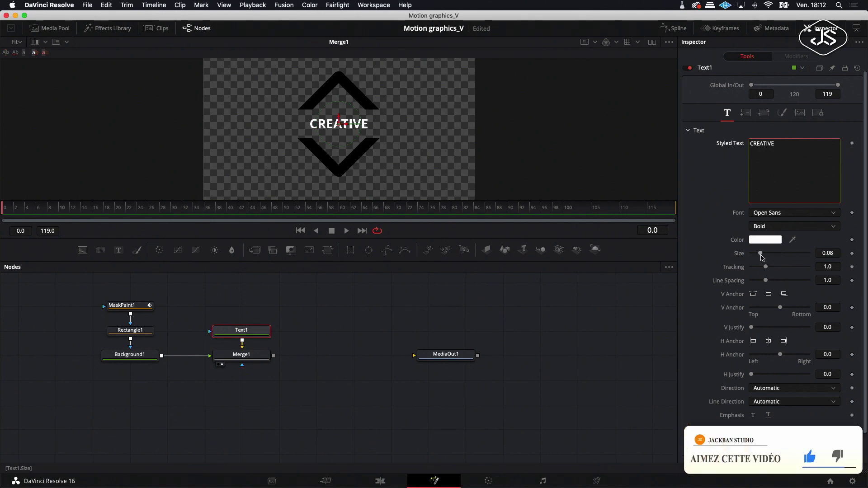
- Reduce Rectangle1's height around the text and raise Text1's size to 0.126
left_click_drag(762, 255, 766, 256)
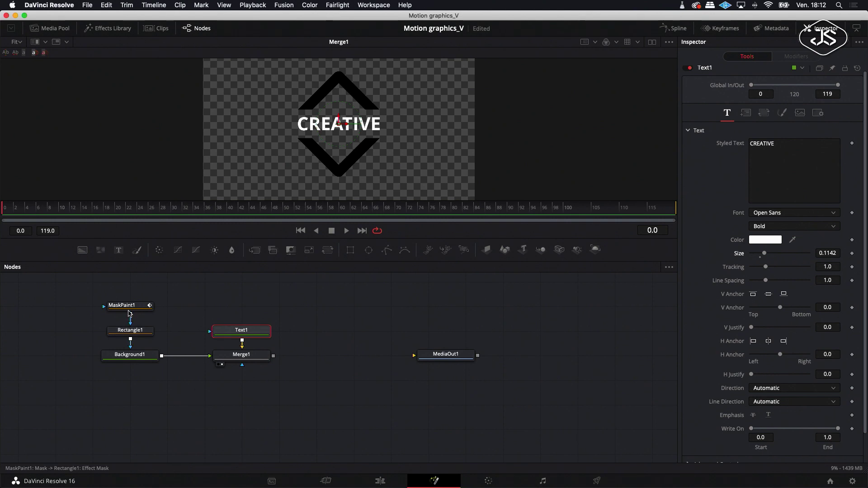
left_click(130, 330)
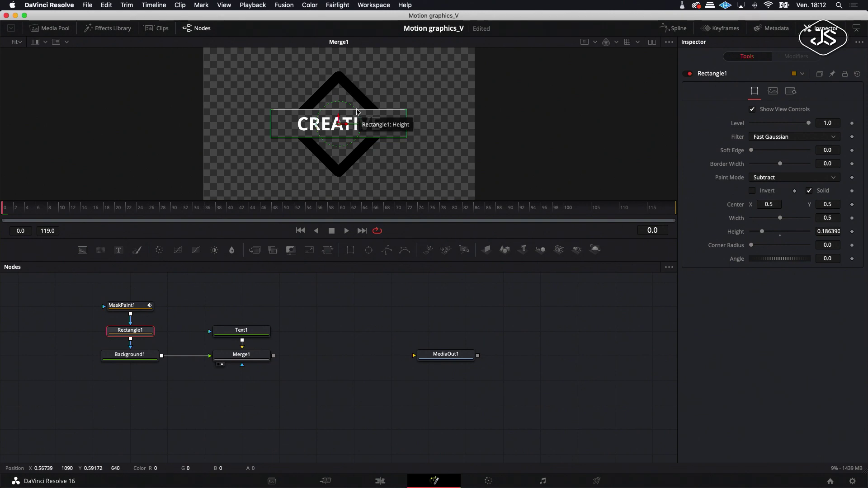
left_click_drag(357, 112, 357, 115)
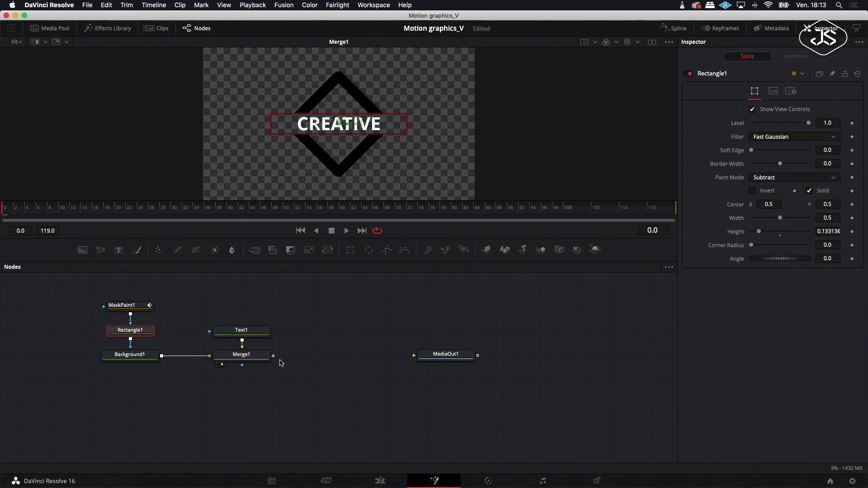
left_click(244, 332)
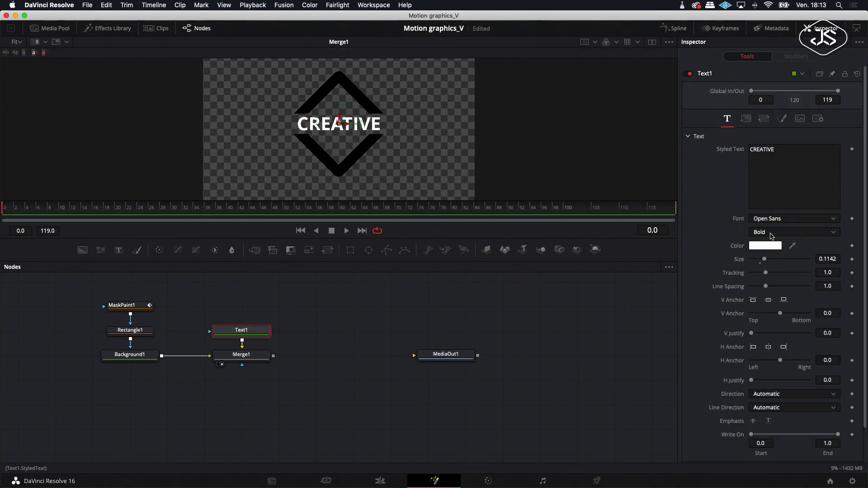
left_click_drag(765, 261, 767, 261)
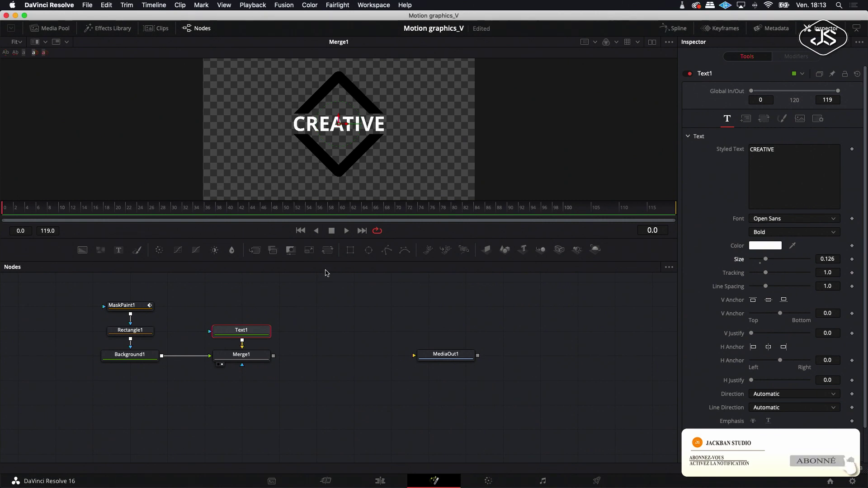
left_click(329, 295)
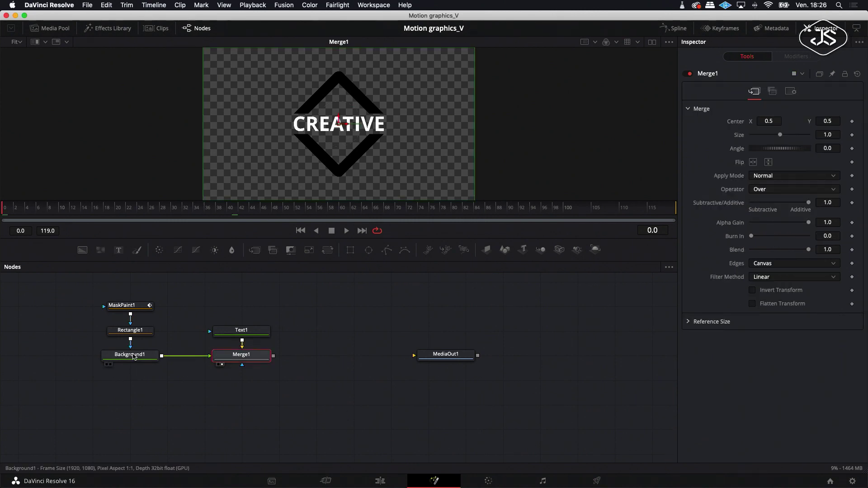
- Set Background1's colour to bright cyan (hue 0.512, green 0.907, blue 0.976)
left_click(131, 356)
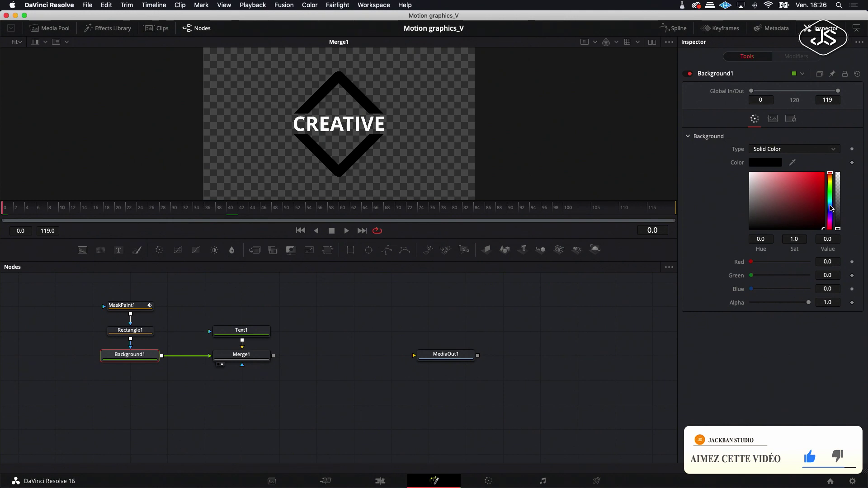
left_click(831, 208)
left_click_drag(831, 211, 832, 204)
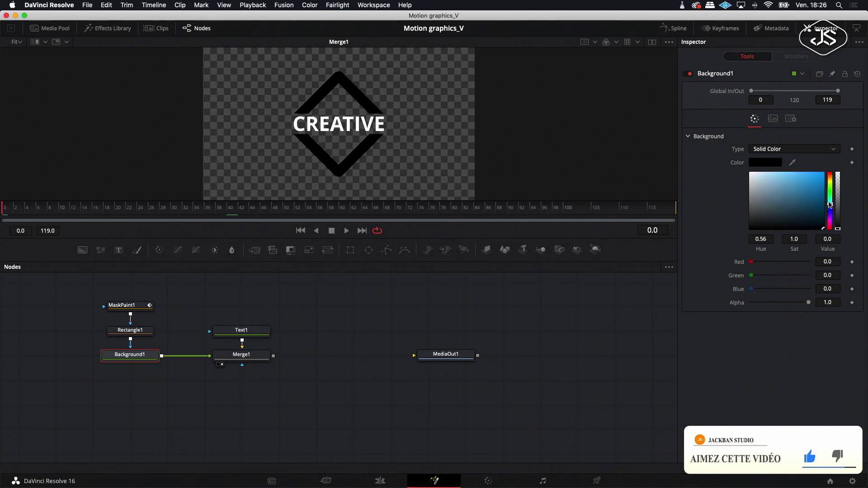
left_click(823, 175)
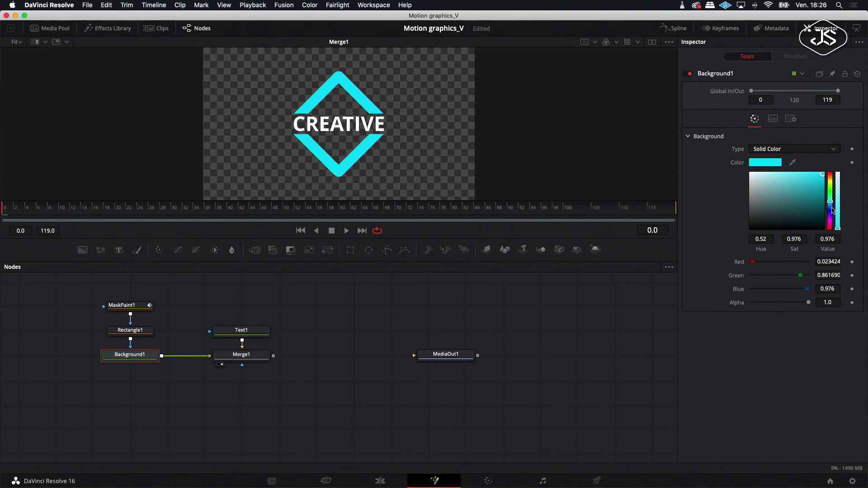
left_click_drag(831, 204, 831, 201)
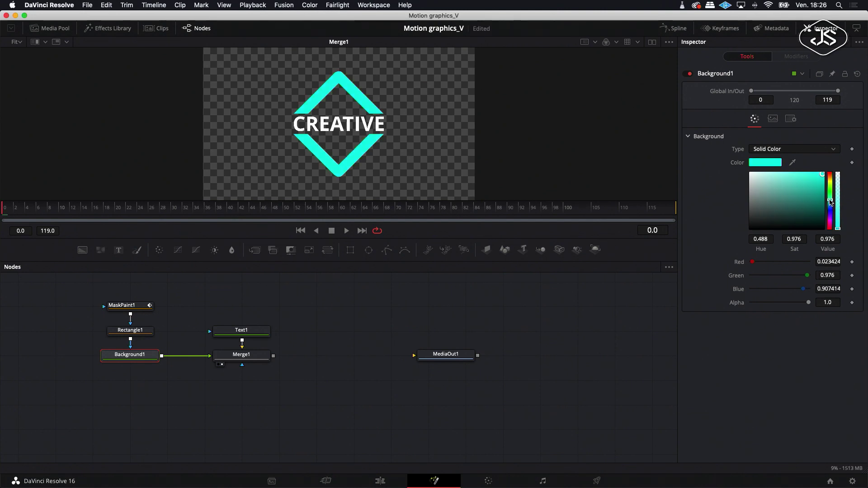
left_click(831, 203)
left_click_drag(831, 202, 831, 203)
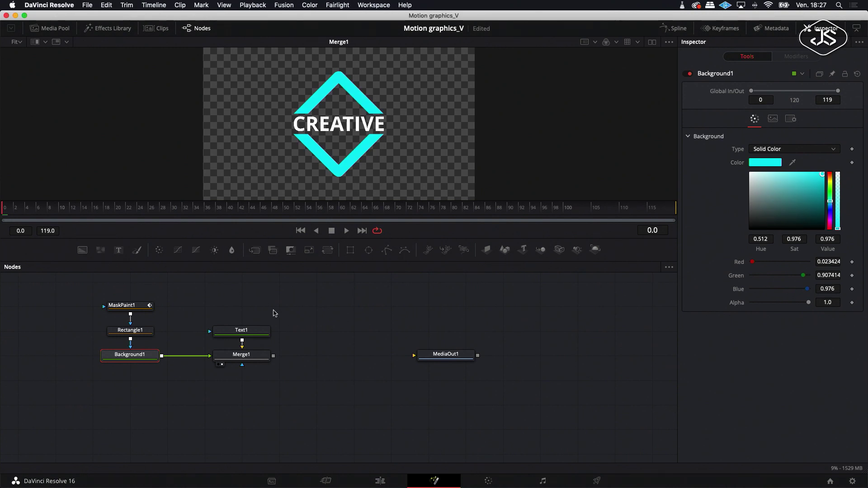
left_click(242, 334)
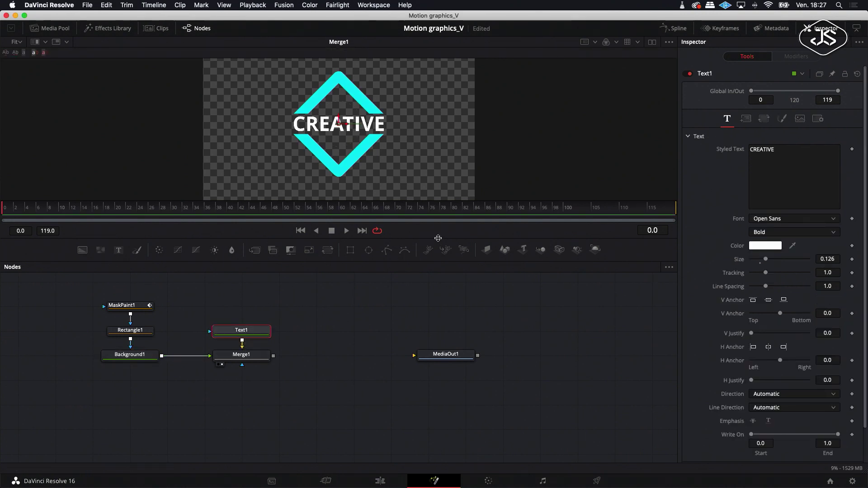
- Add a Rectangle2 mask to Text1 sized as a 0.5 by 0.139 band over CREATIVE
left_click(350, 249)
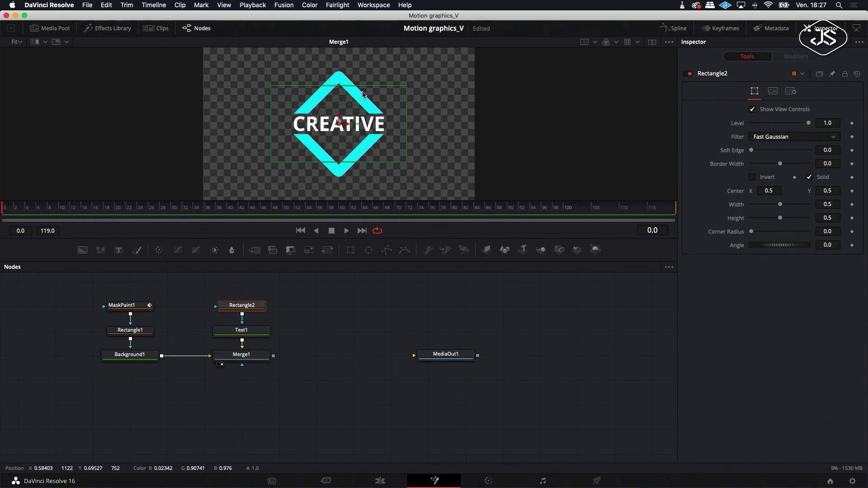
left_click_drag(362, 86, 360, 116)
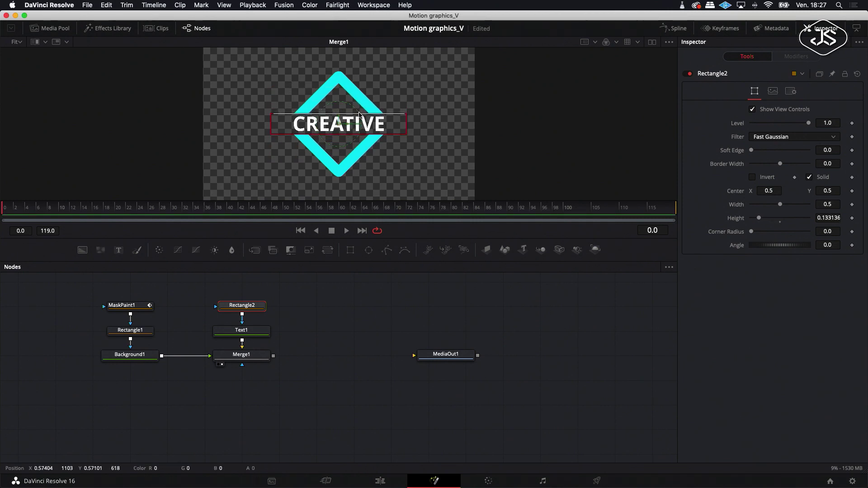
left_click_drag(362, 116, 362, 115)
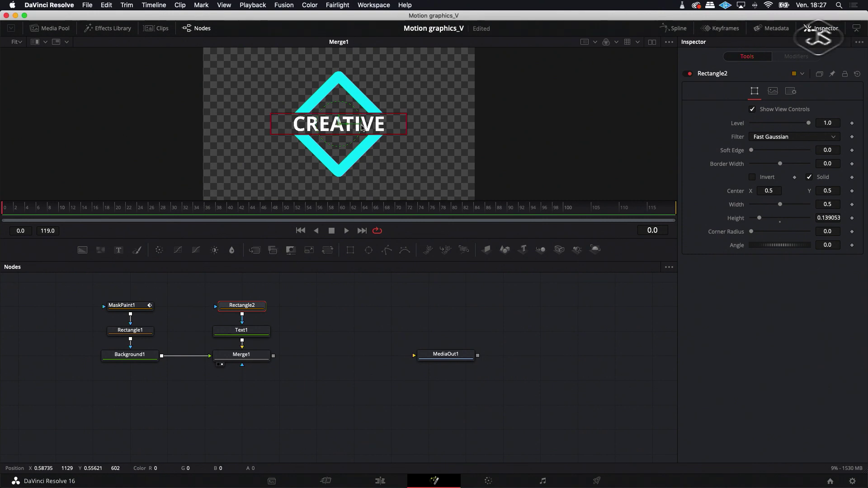
left_click(135, 331)
left_click(322, 340)
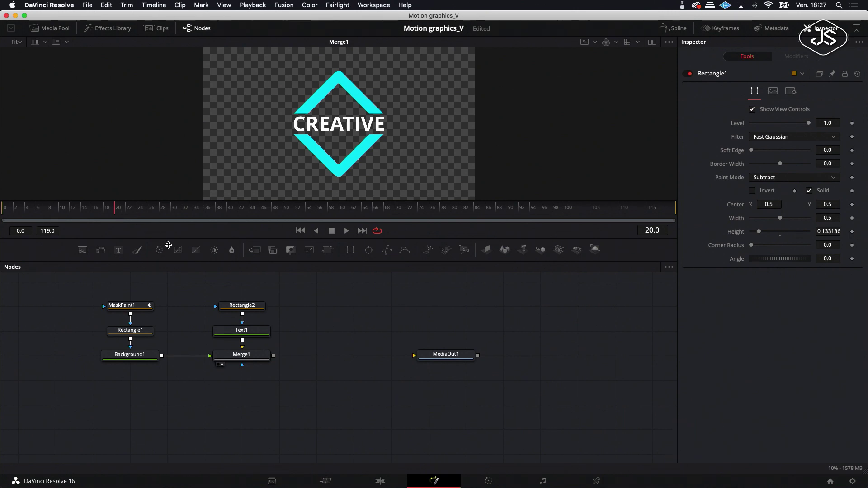
- Keyframe the Height of both Rectangle2 and Rectangle1 at frame 40
key("Left")
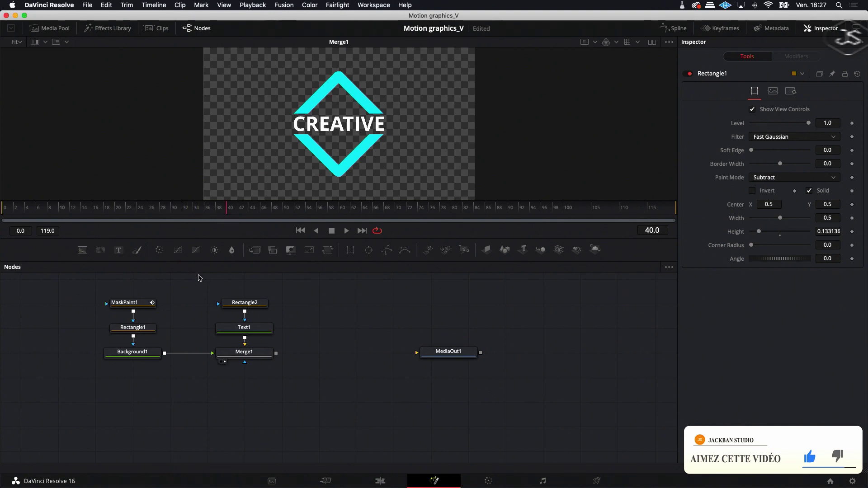
left_click(240, 306)
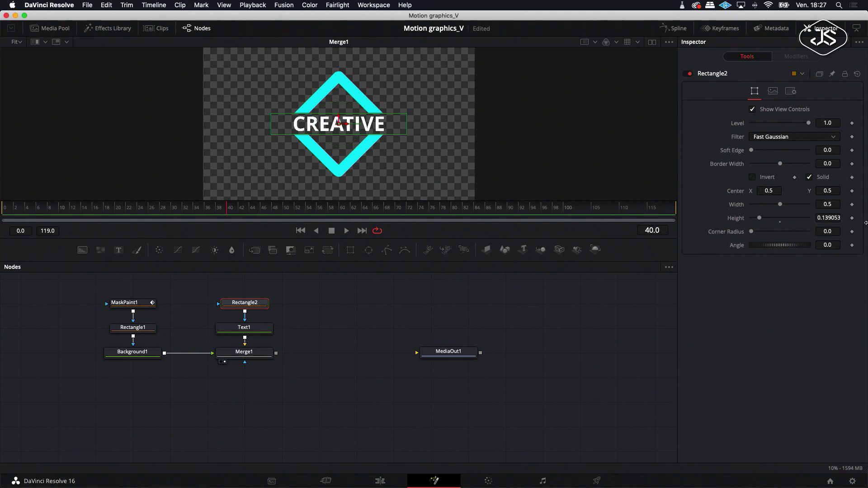
left_click(852, 219)
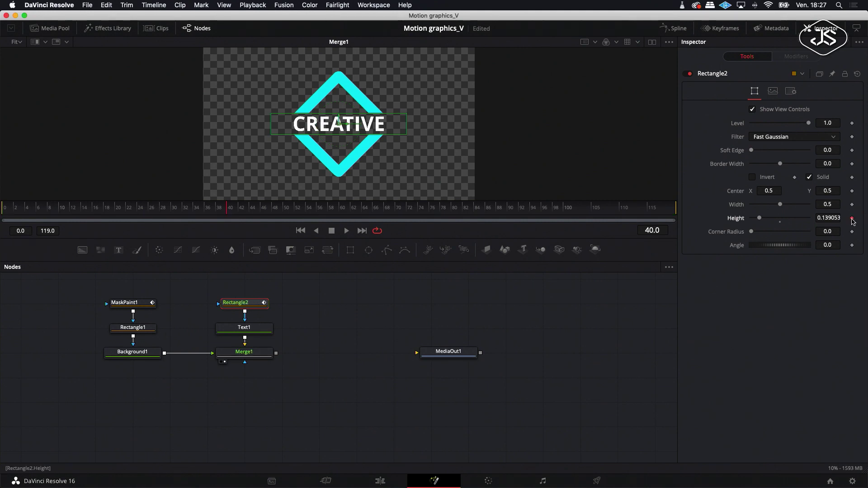
left_click(137, 331)
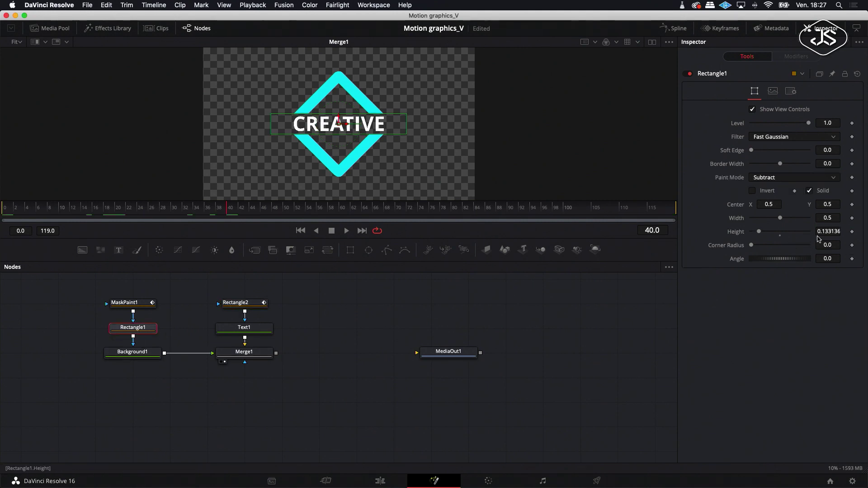
left_click(852, 232)
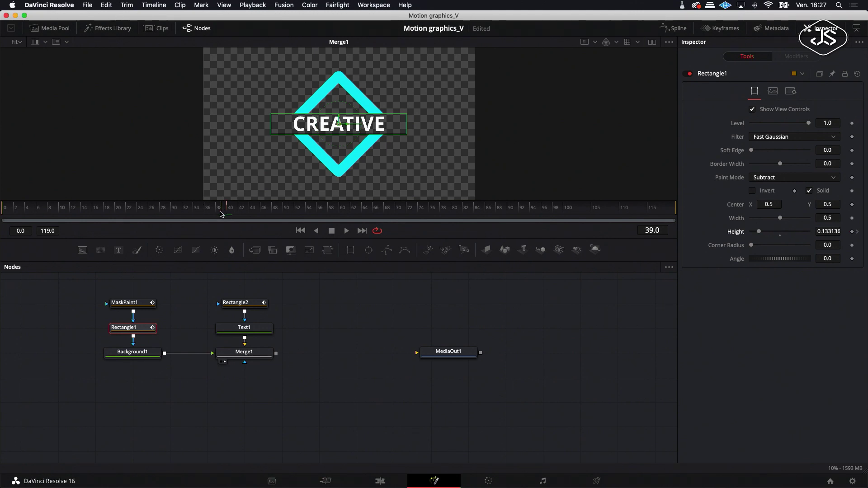
- Drop both rectangles' Height to 0 at frame 20, preview the reveal, and put MediaOut1 under Merge1
left_click_drag(125, 217, 120, 216)
left_click_drag(760, 232, 746, 233)
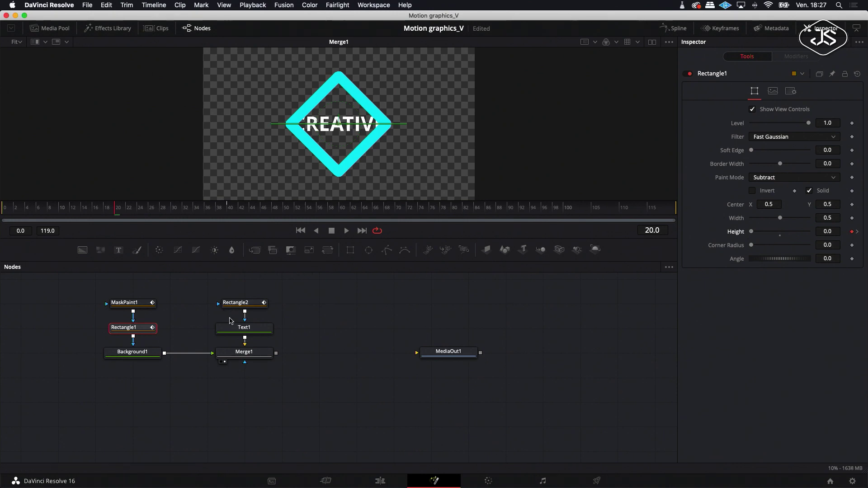
left_click(236, 303)
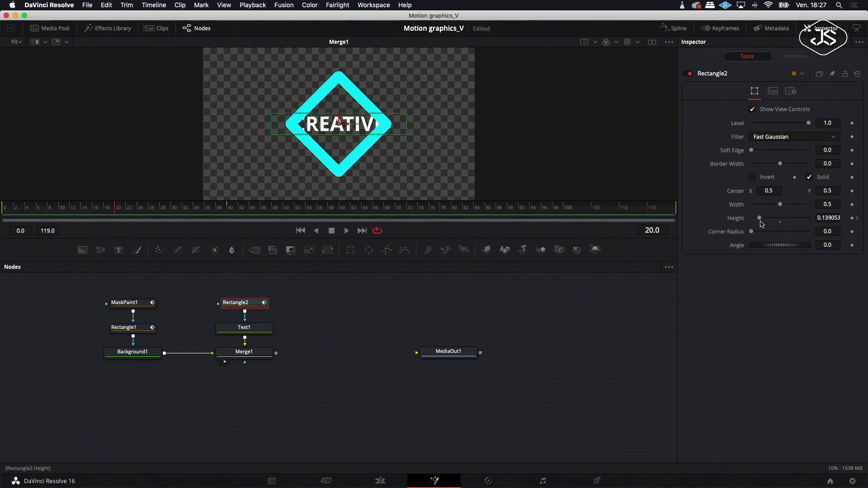
left_click_drag(759, 220, 749, 221)
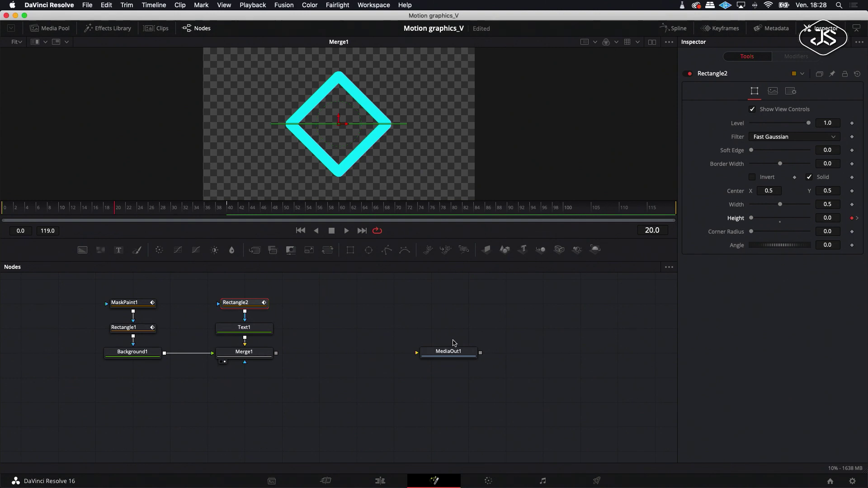
left_click_drag(114, 212, 156, 220)
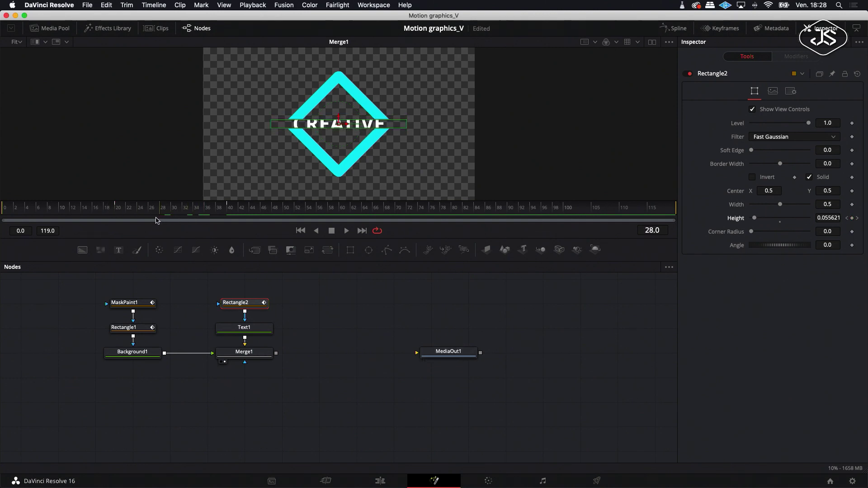
mouse_move(156, 220)
left_mouse_down()
mouse_move(299, 221)
mouse_move(143, 225)
mouse_move(223, 226)
left_mouse_up()
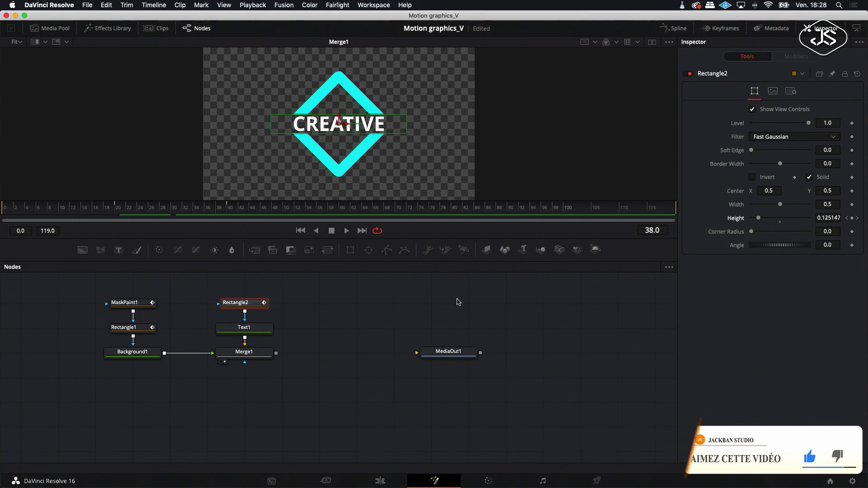
left_click_drag(452, 356, 249, 381)
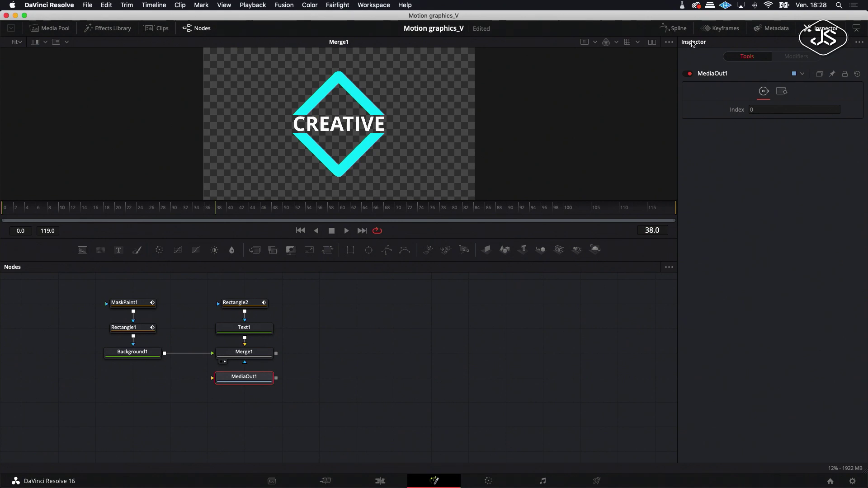
- In the Spline editor, smooth Rectangle2's Height keyframes and steepen their ease-out
left_click(685, 28)
left_click(477, 301)
left_click(635, 267)
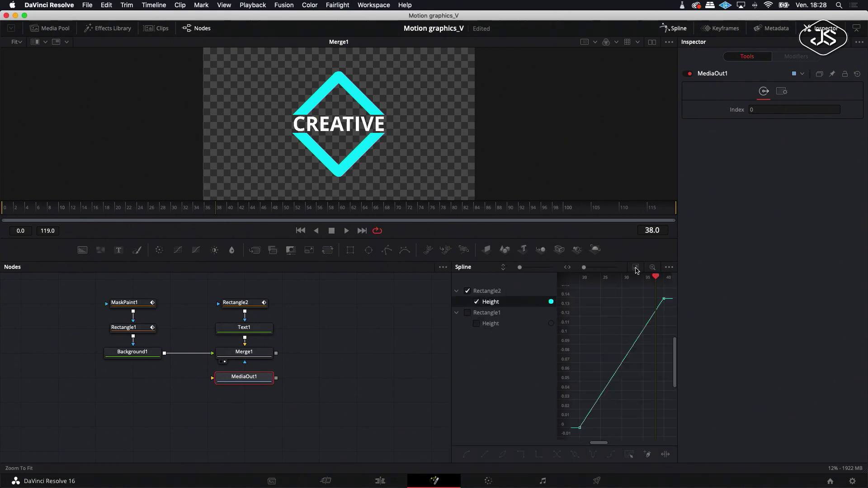
left_click_drag(670, 293, 572, 435)
left_click(466, 455)
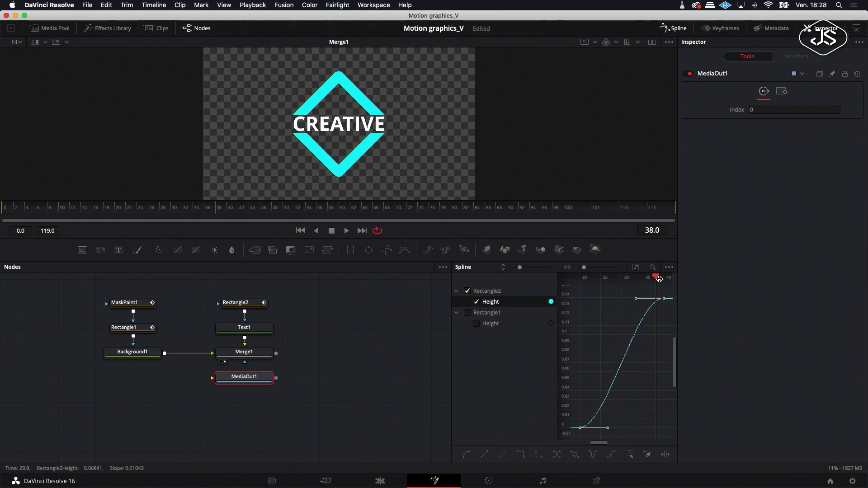
left_click_drag(659, 280, 580, 295)
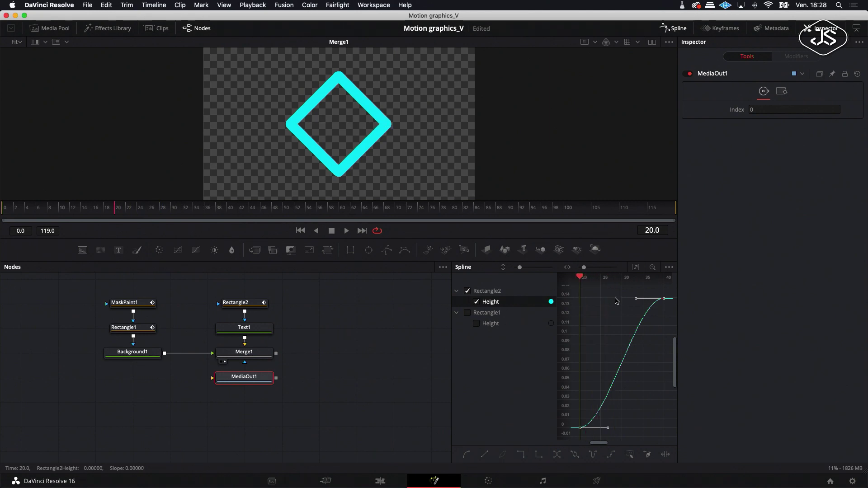
left_click_drag(633, 303, 579, 302)
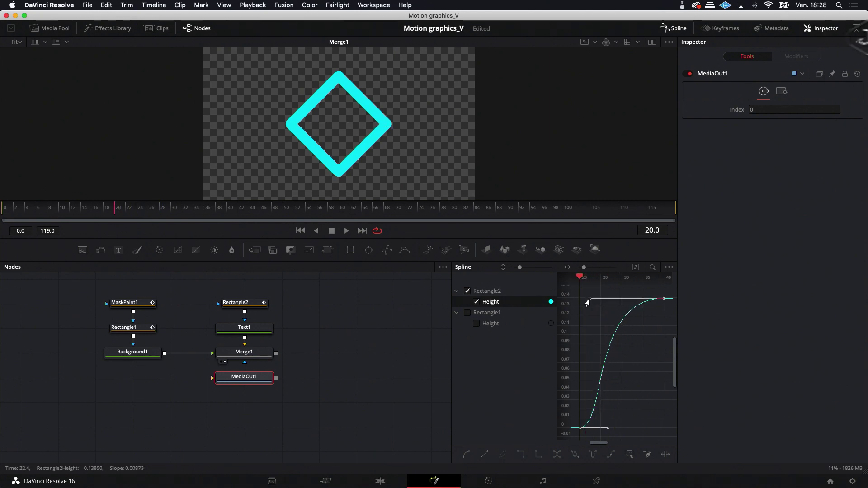
- Smooth Rectangle1's Height keyframes so the height rises fast, then eases
left_click(477, 324)
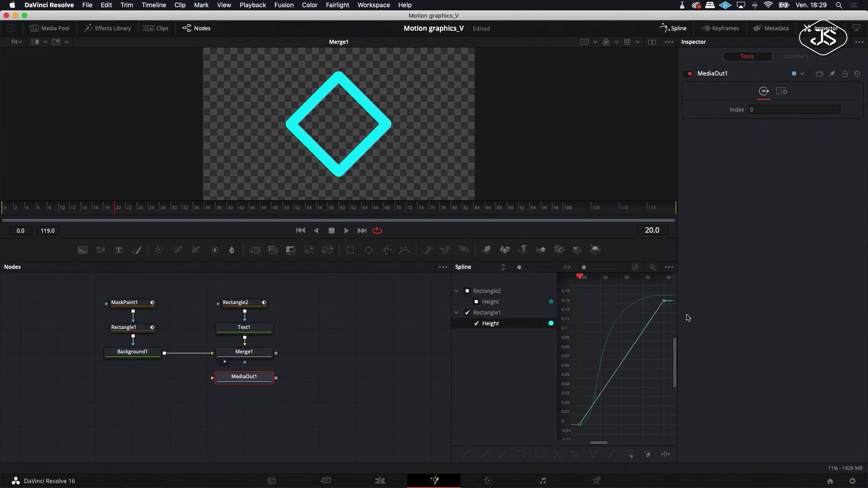
left_click_drag(669, 292, 573, 437)
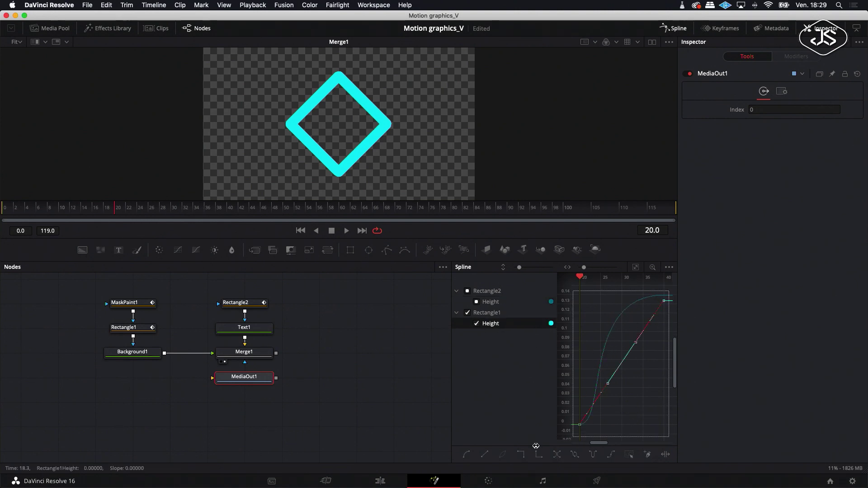
left_click(467, 454)
left_click_drag(635, 301, 580, 301)
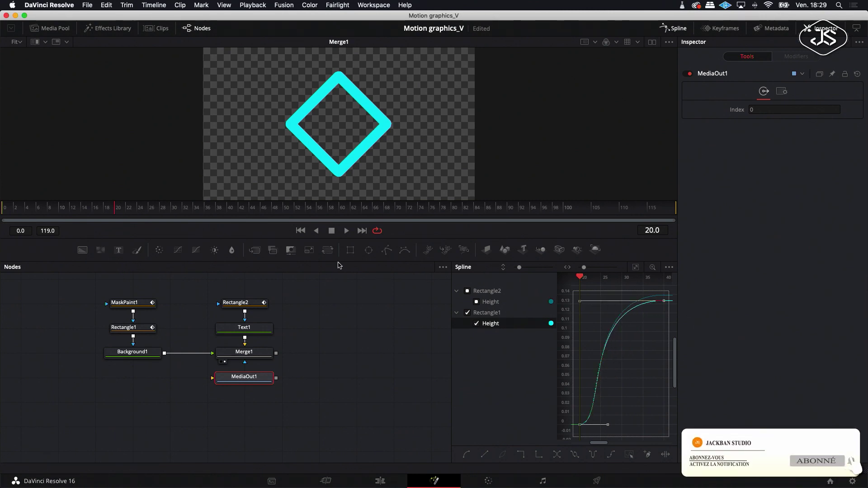
- Trim the playback range to end near frame 51 and play back the title reveal
left_click_drag(349, 220, 266, 218)
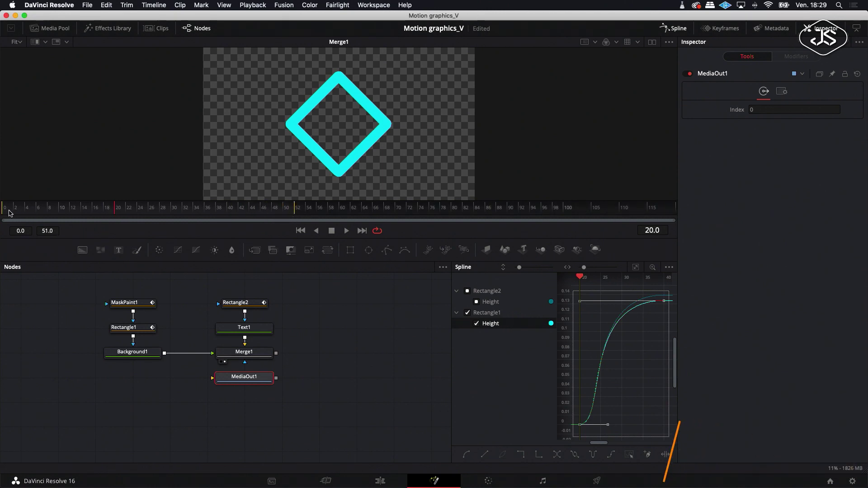
left_click_drag(4, 213, 92, 212)
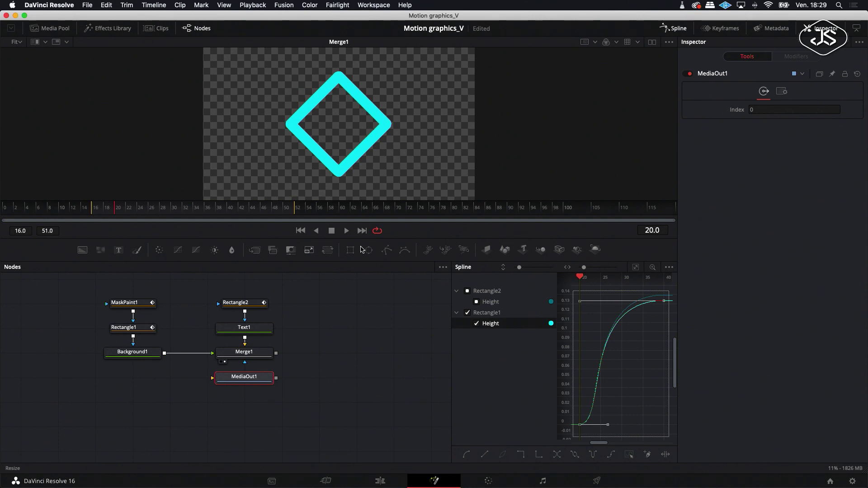
left_click(346, 231)
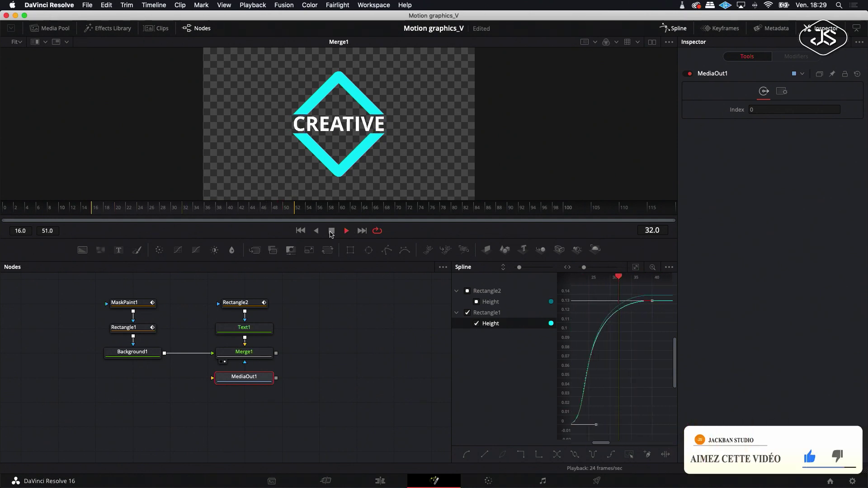
key("space")
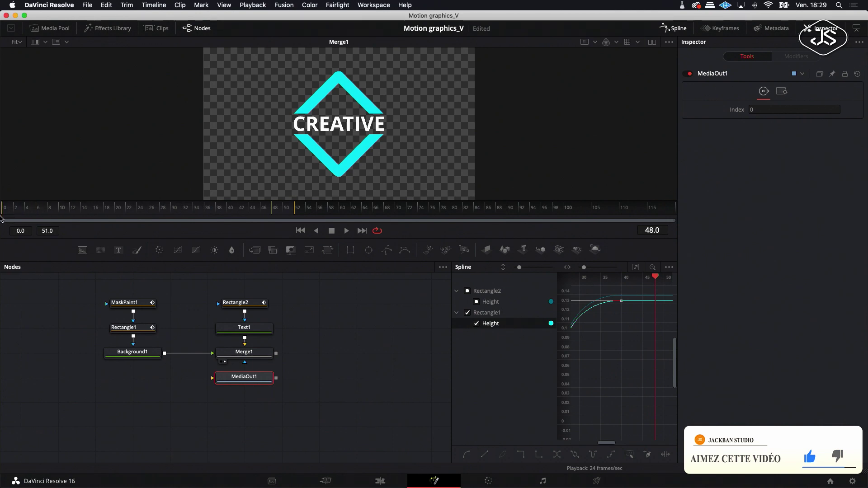
left_click_drag(274, 210, 119, 220)
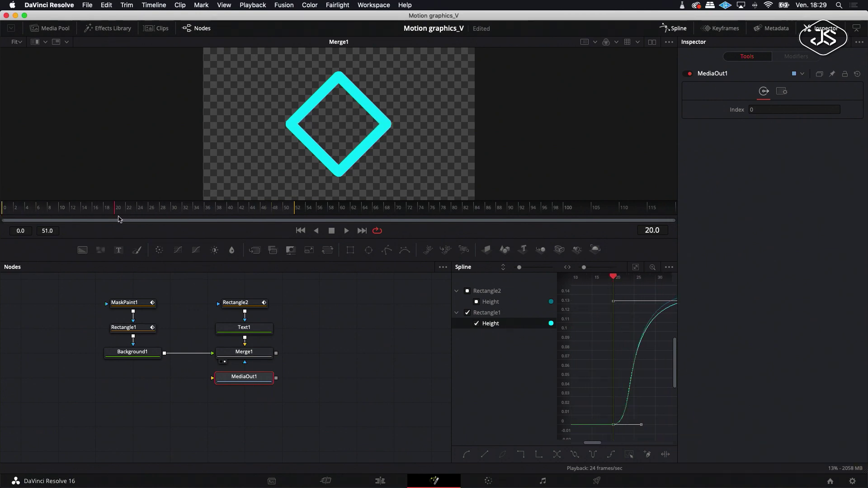
scroll(129, 309, "left", 1)
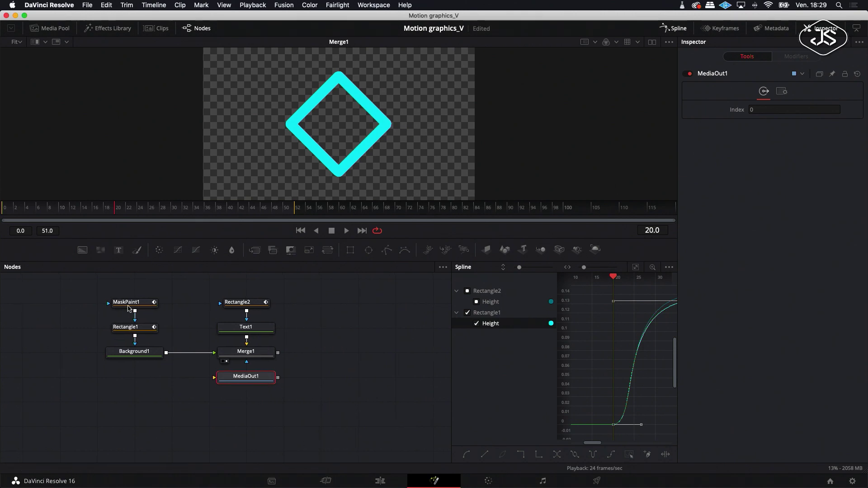
left_click(130, 307)
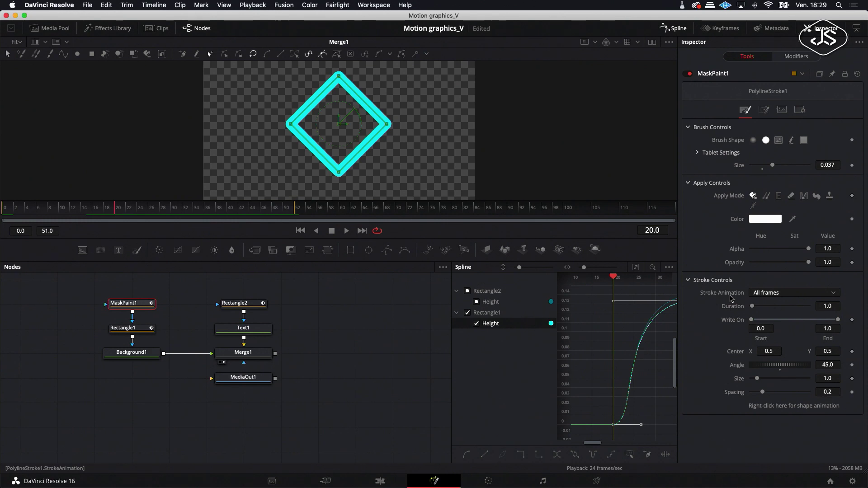
- Keyframe MaskPaint1's Write On End low at frame 0, rising to 1.0 at frame 20
left_click_drag(831, 324, 733, 320)
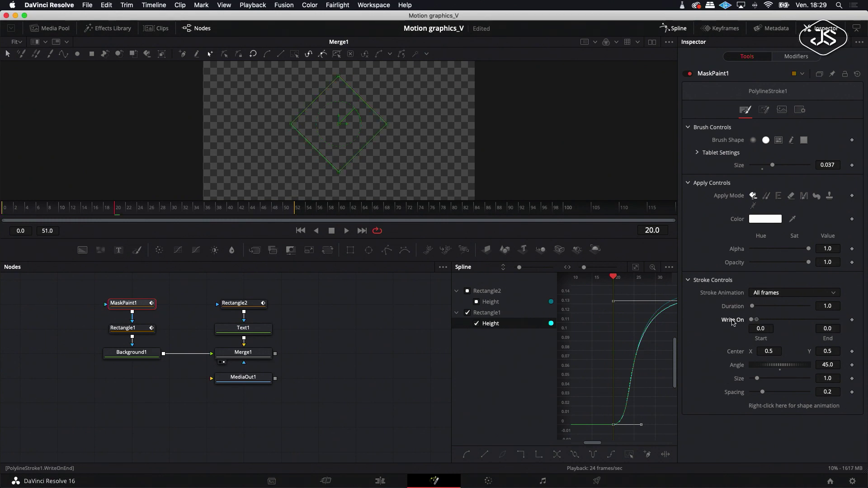
left_click(26, 212)
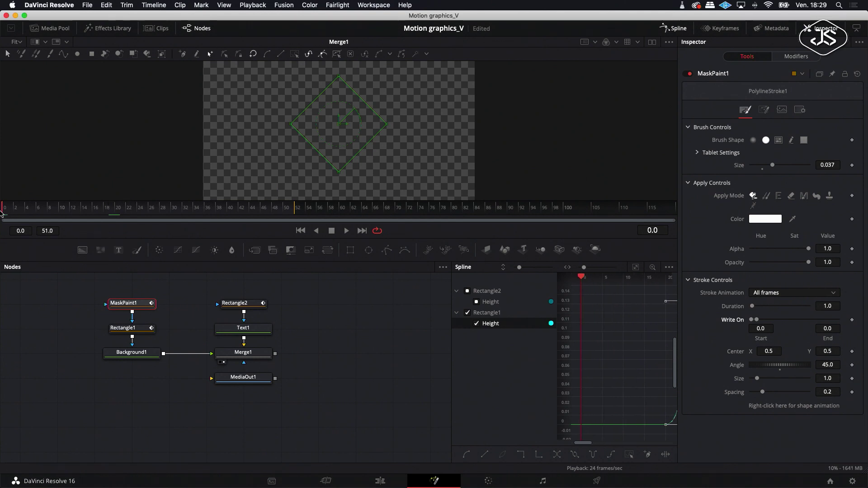
left_click(853, 321)
left_click_drag(4, 211, 117, 221)
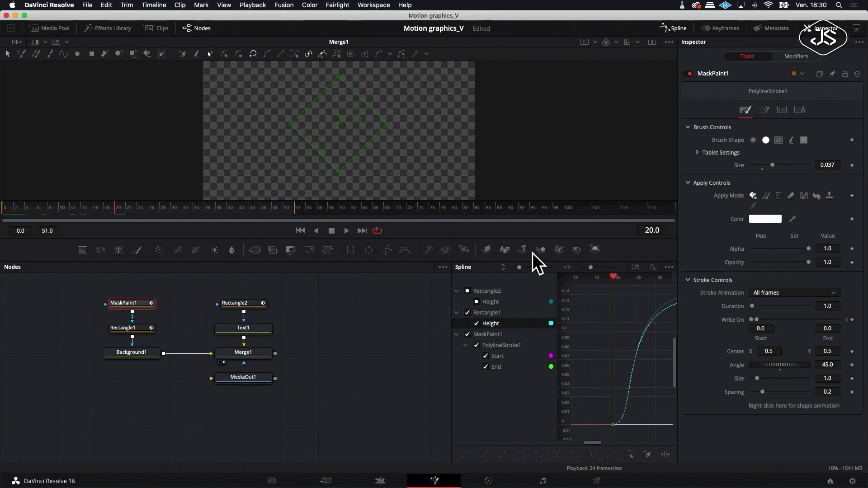
left_click_drag(757, 321, 838, 320)
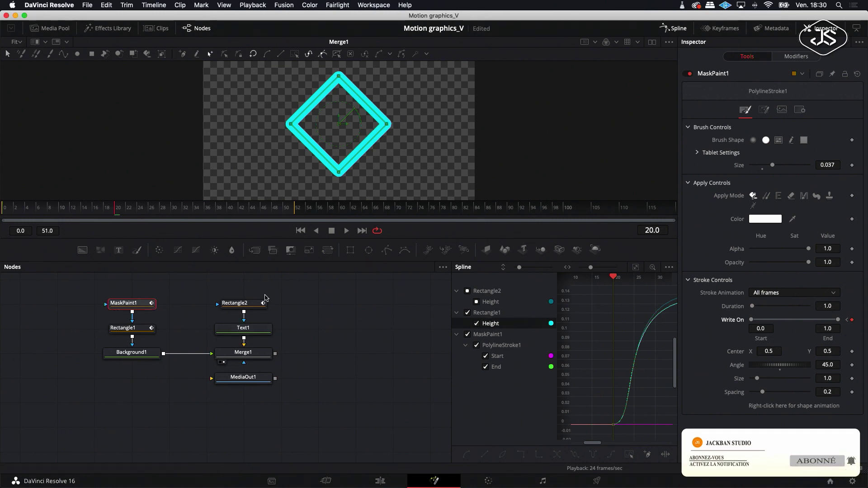
left_click(669, 267)
- Show only the paint tool's End curve, smooth its keys, and lengthen the ease into frame 20
left_click(633, 279)
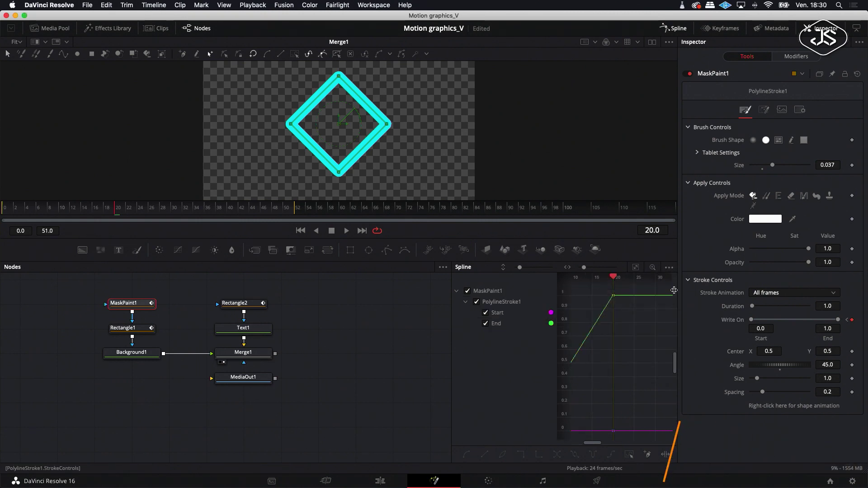
left_click(636, 268)
left_click_drag(671, 289, 574, 432)
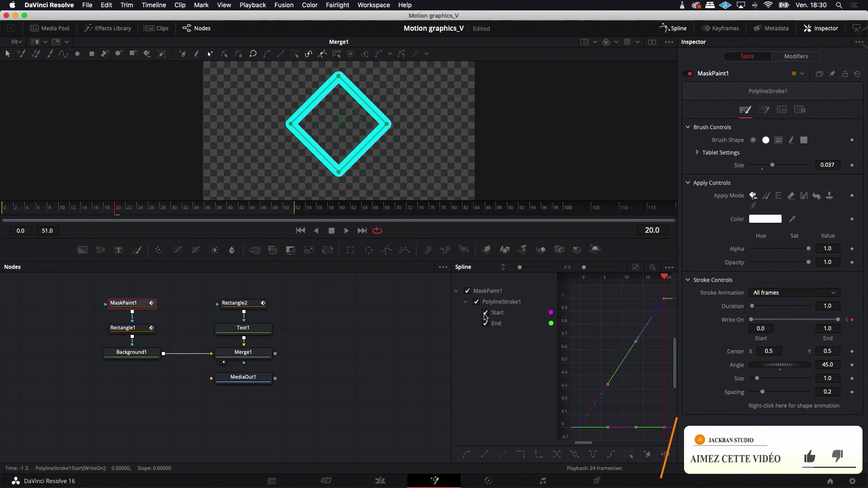
left_click(485, 313)
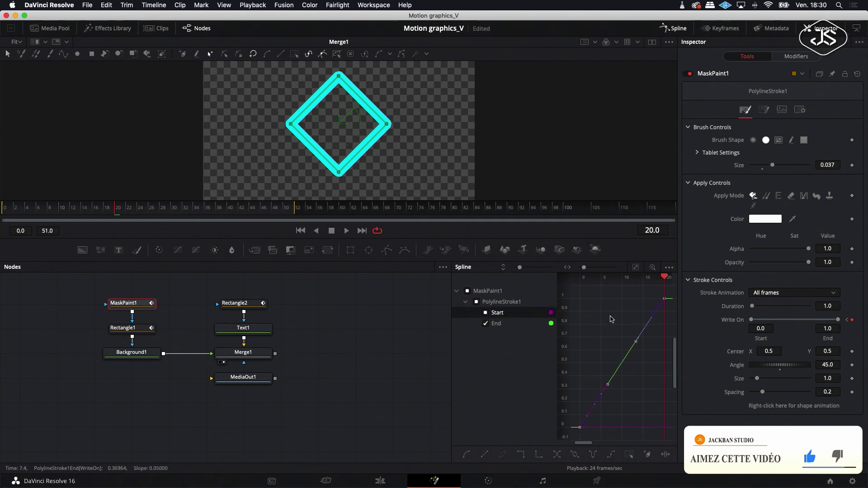
key("s")
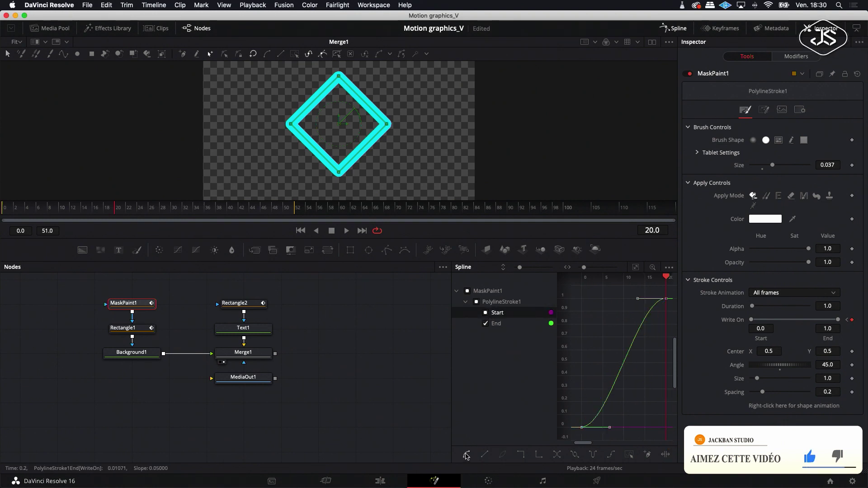
left_click_drag(667, 278, 582, 277)
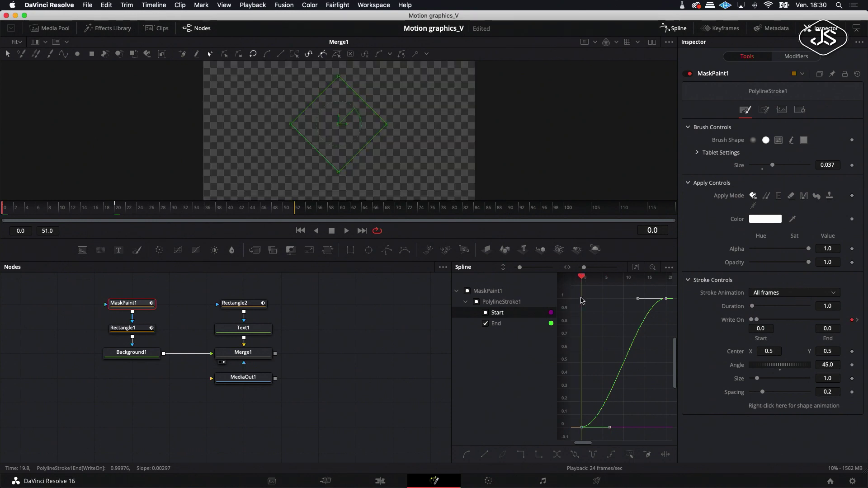
left_click_drag(637, 299, 581, 299)
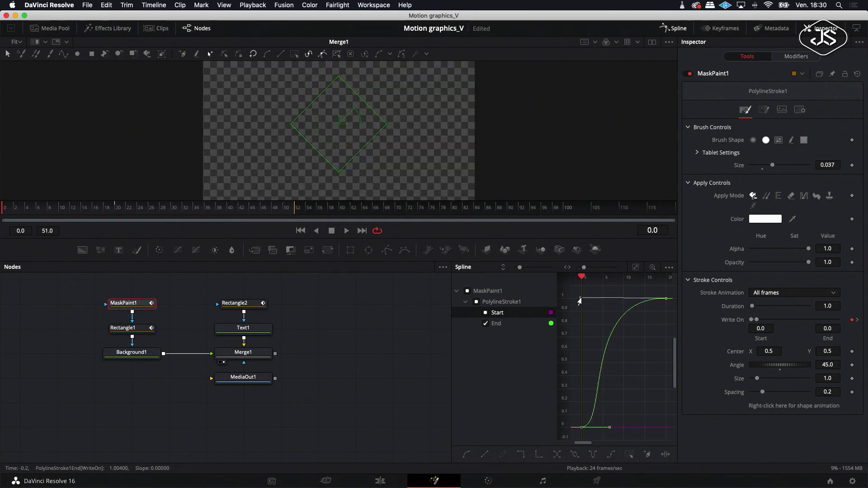
left_click(348, 231)
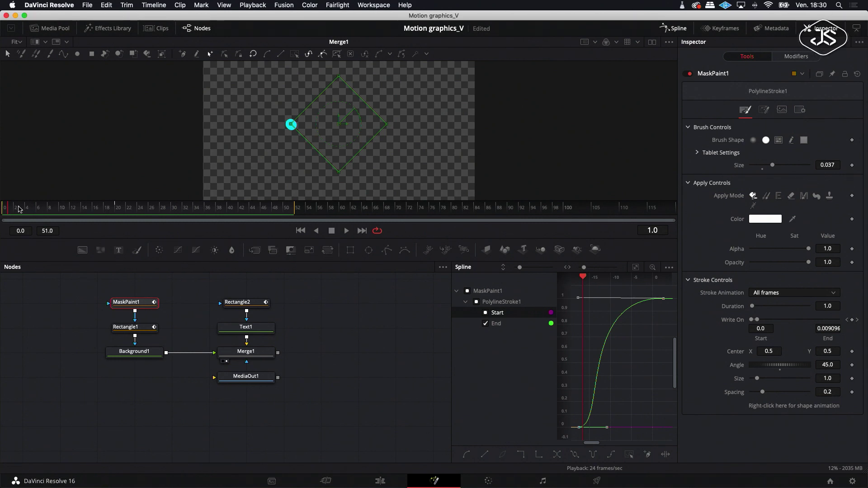
left_click_drag(11, 210, 114, 221)
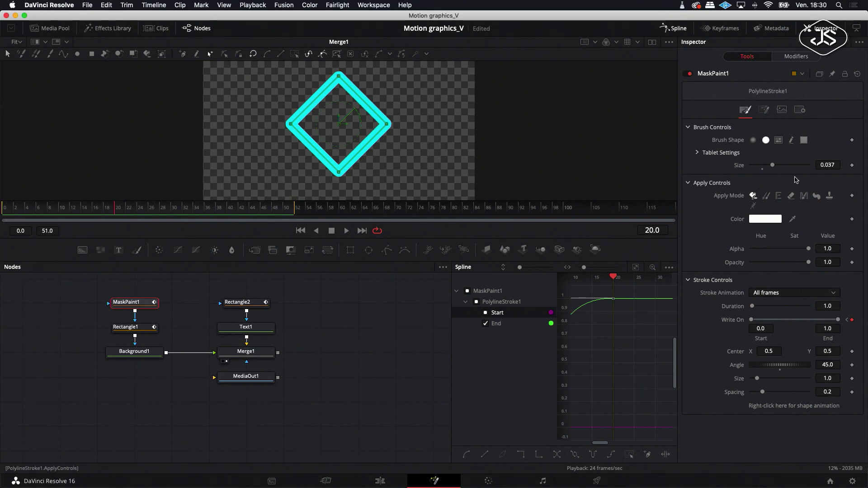
- Keyframe brush Size at 0.037 on frame 20 and about 0.0047 on frame 0, then preview
left_click(852, 165)
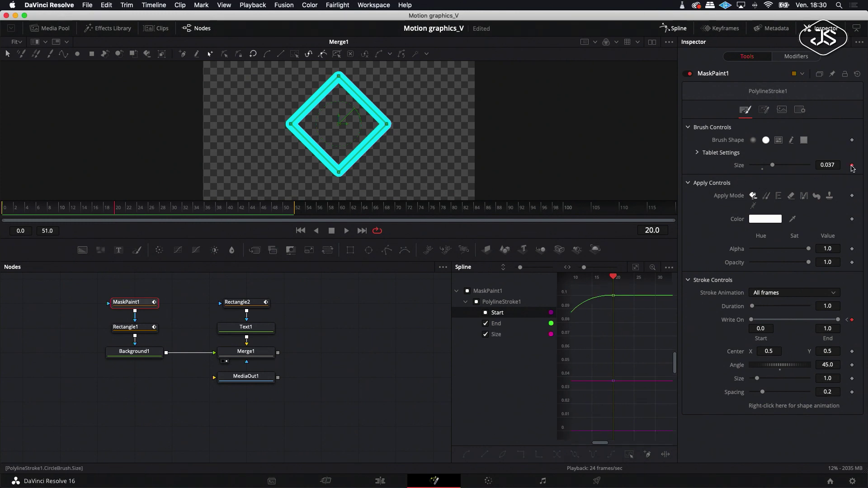
left_click_drag(114, 213, 6, 215)
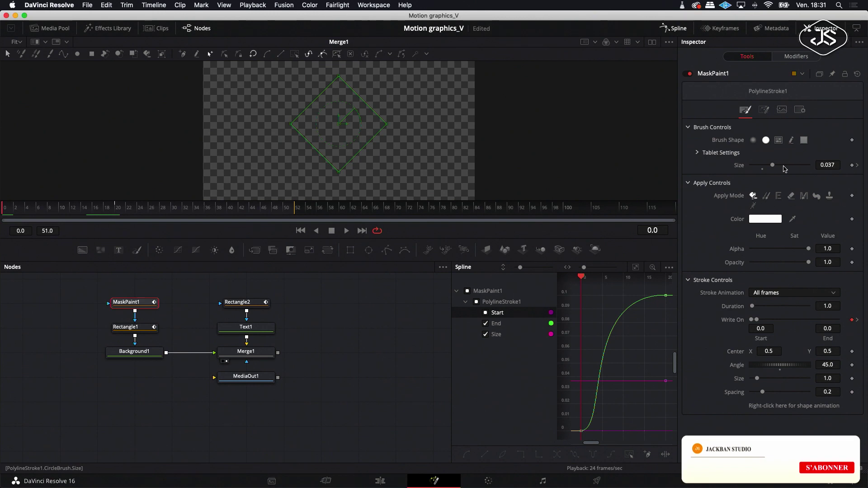
left_click_drag(773, 165, 764, 165)
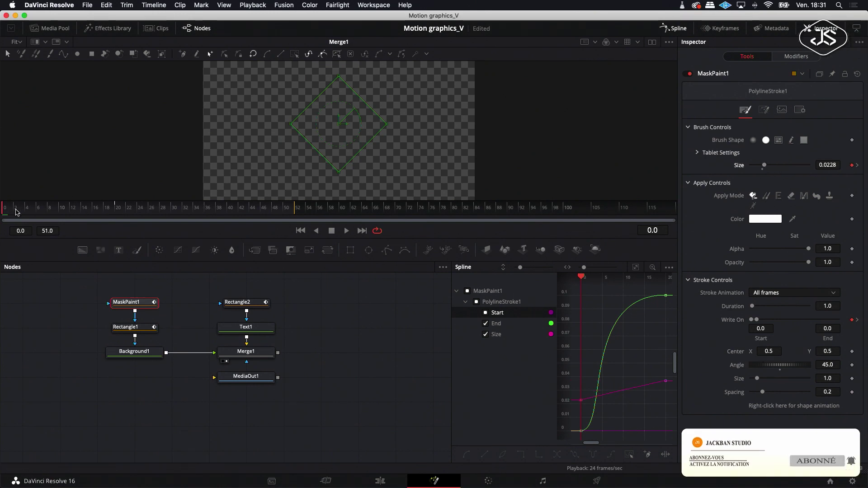
left_click_drag(5, 211, 128, 215)
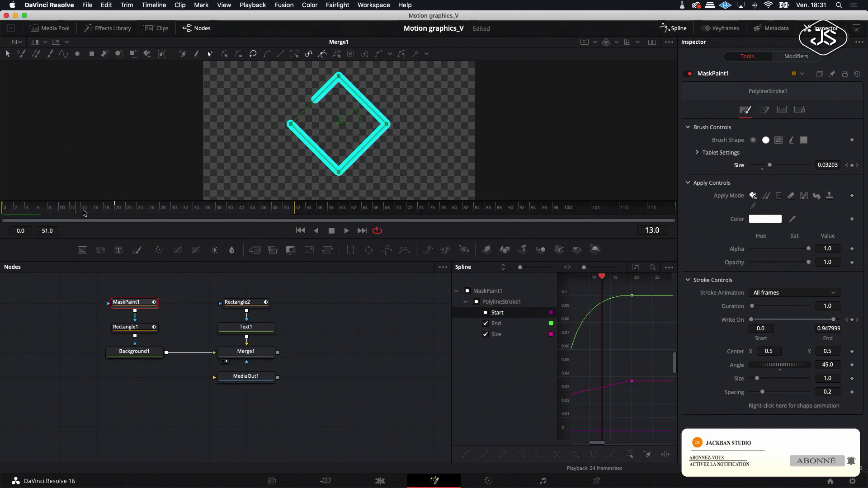
left_click(1, 208)
left_click(8, 209)
left_click(5, 209)
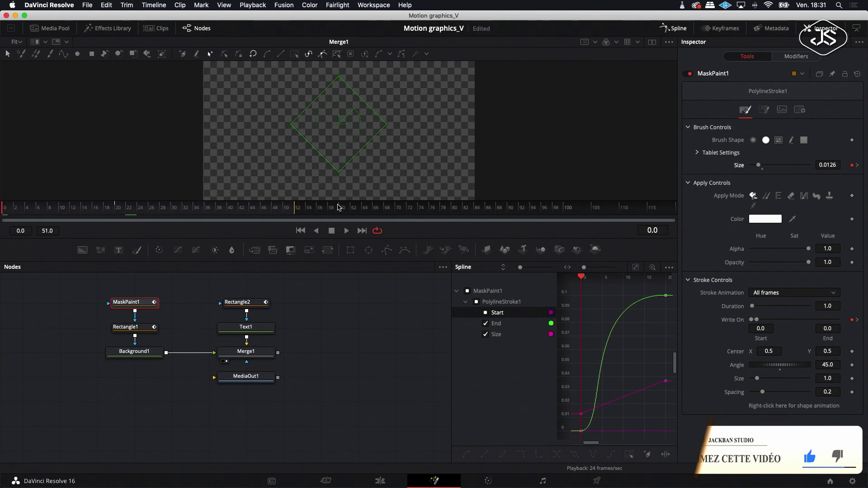
mouse_move(2, 208)
left_mouse_down()
mouse_move(90, 215)
mouse_move(2, 219)
left_mouse_up()
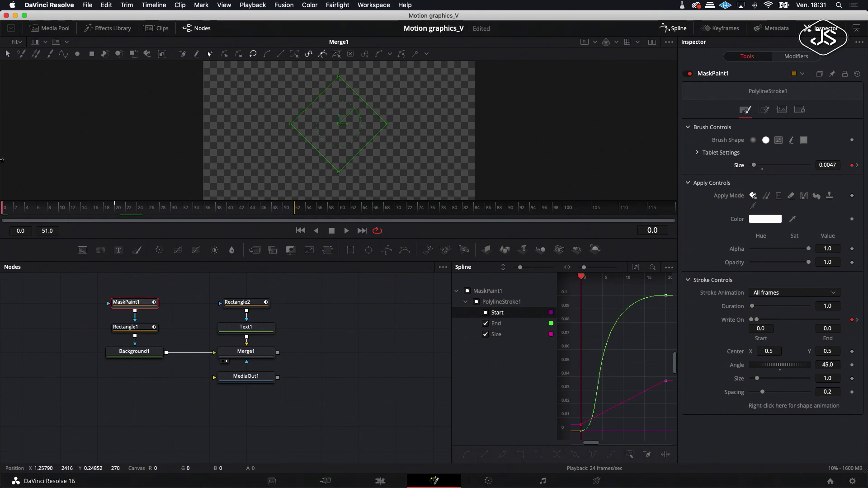
left_click_drag(4, 214, 94, 213)
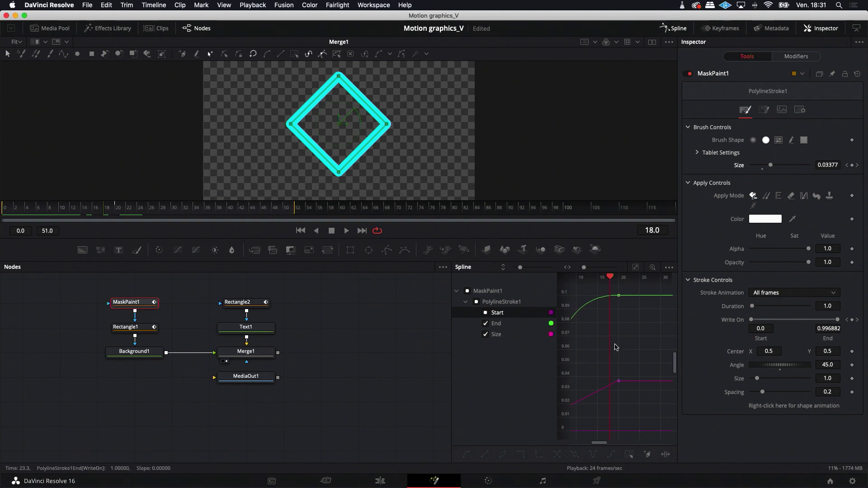
left_click(497, 323)
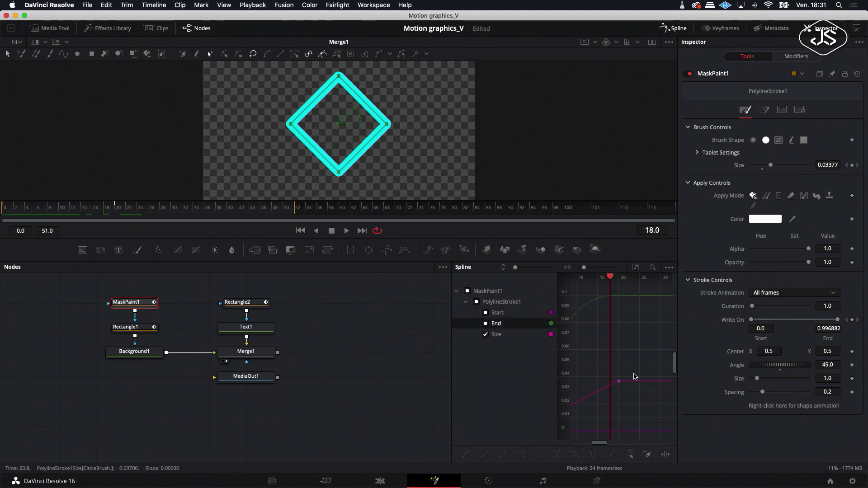
- Smooth both Size keyframes, steepen the ease into 0.037, and play back to frame 51
key("f")
left_click_drag(668, 294, 574, 432)
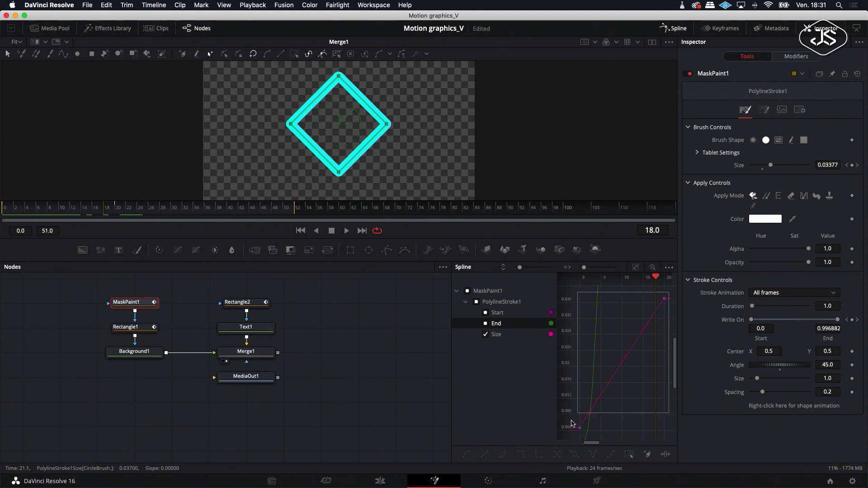
left_click_drag(645, 280, 582, 279)
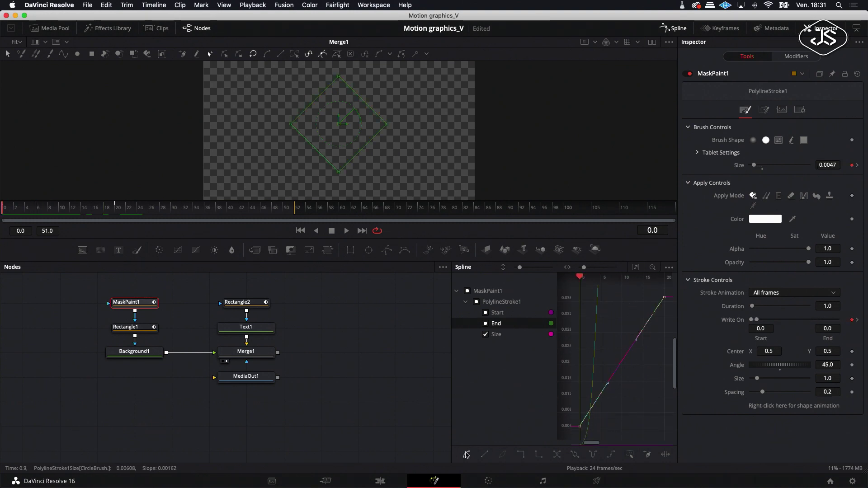
left_click(467, 455)
left_click_drag(623, 301, 581, 301)
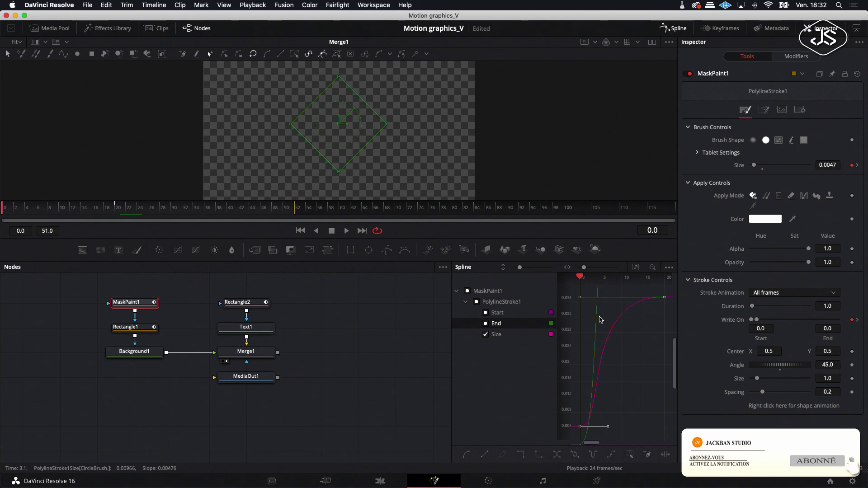
left_click(346, 231)
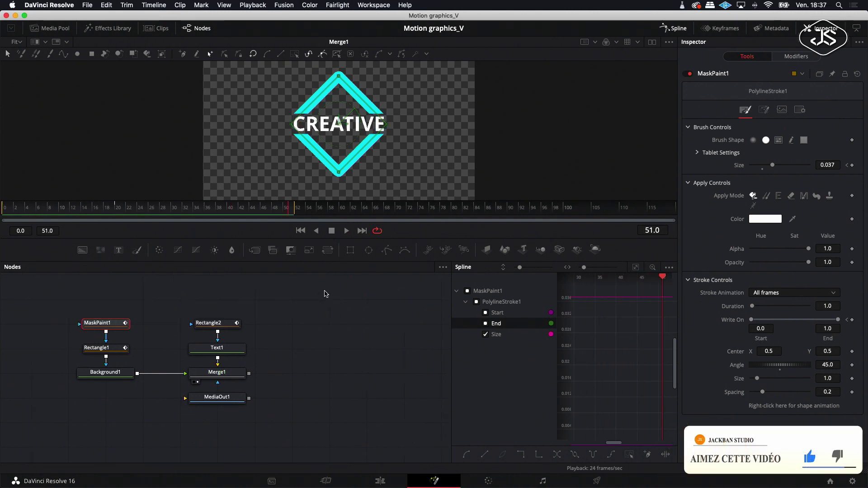
- Shift the diamond nodes left and insert Transform1 after Background1, ahead of Merge1
mouse_move(135, 292)
left_mouse_down()
mouse_move(75, 385)
mouse_move(81, 378)
left_mouse_up()
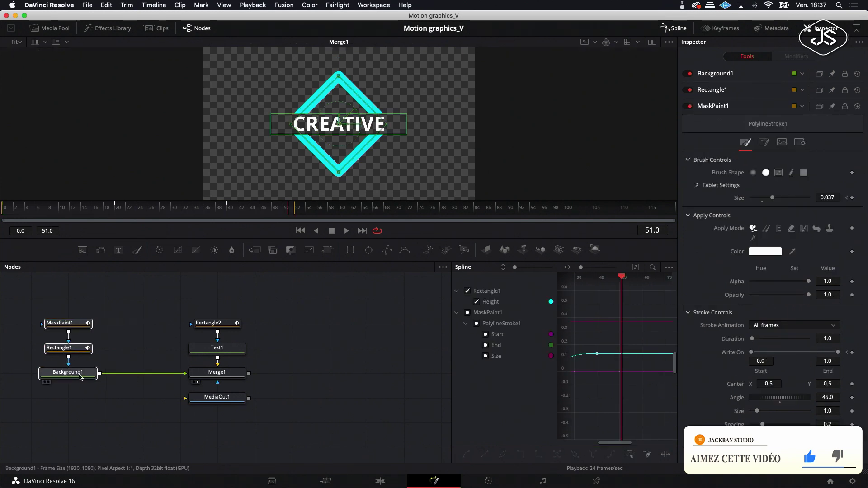
left_click(79, 376)
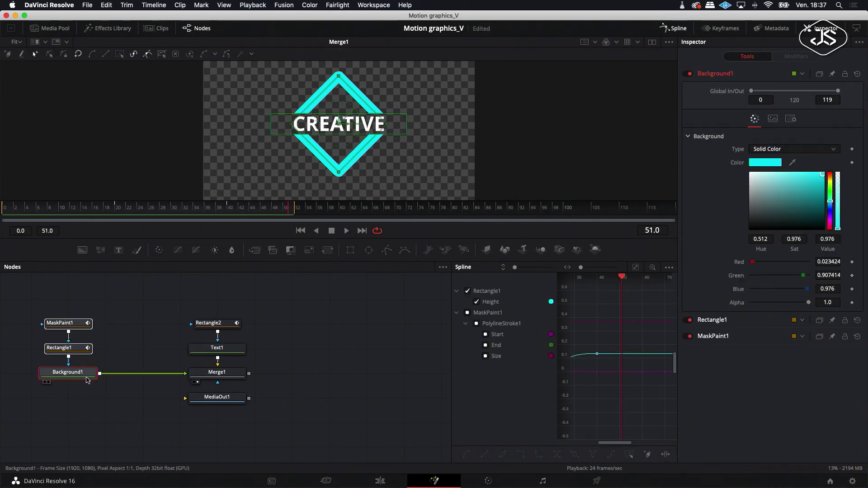
left_click(79, 381)
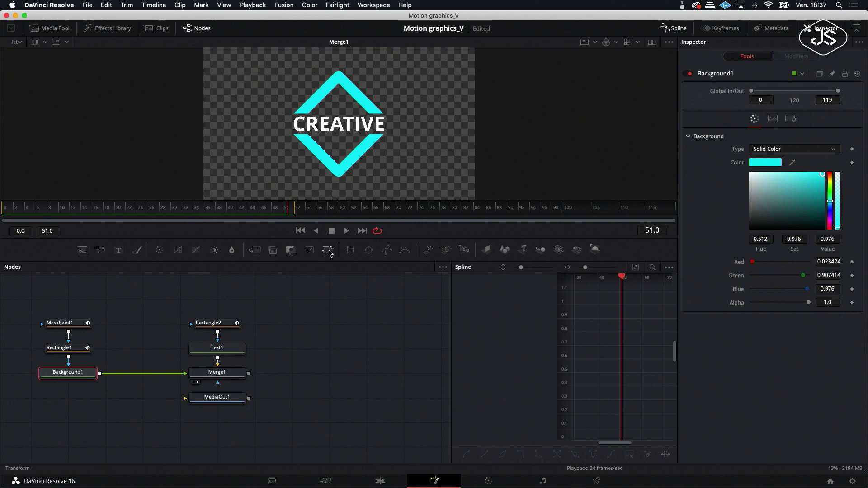
left_click(328, 252)
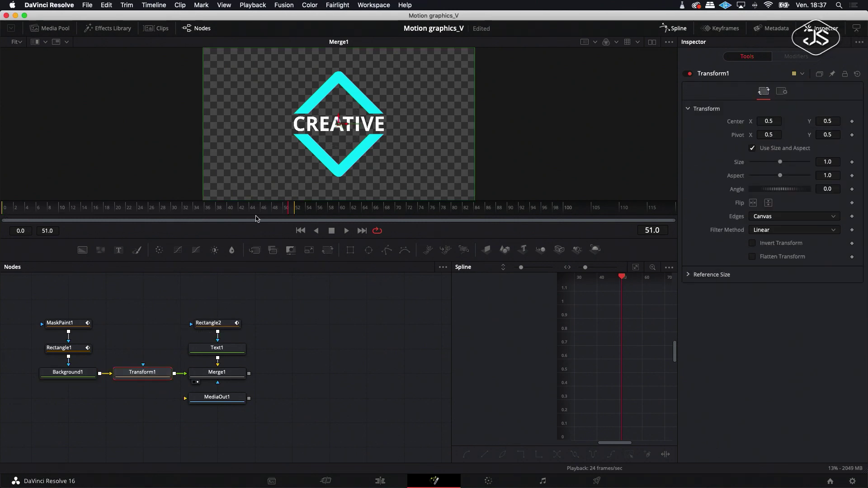
left_click_drag(287, 214, 121, 220)
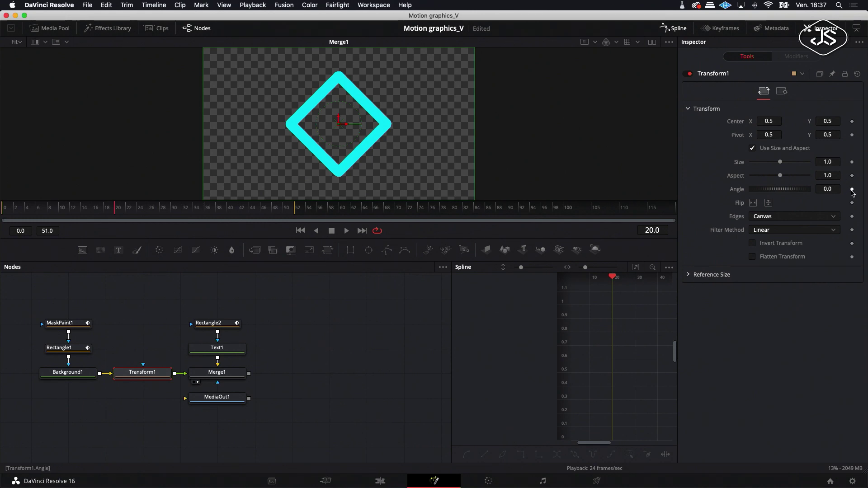
- Keyframe Transform1's Angle at 0 on frame 20 and -130.4 on frame 0
left_click(852, 189)
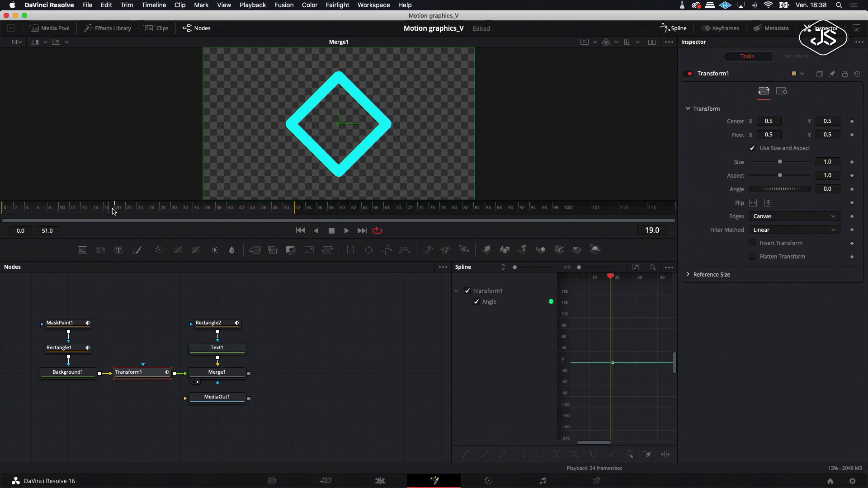
left_click(13, 209)
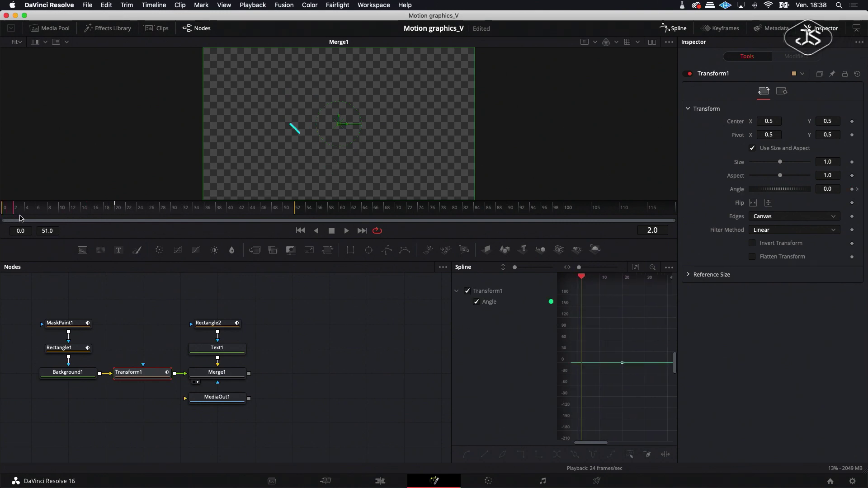
left_click_drag(20, 218, 7, 219)
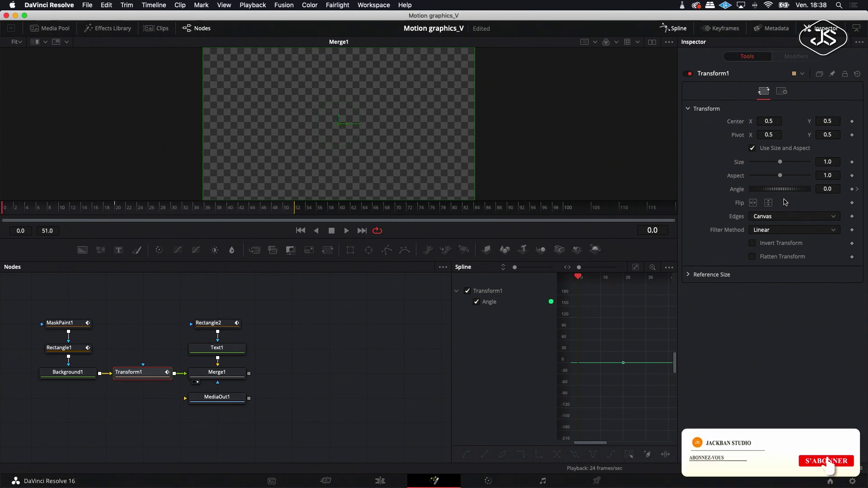
left_click_drag(789, 190, 768, 192)
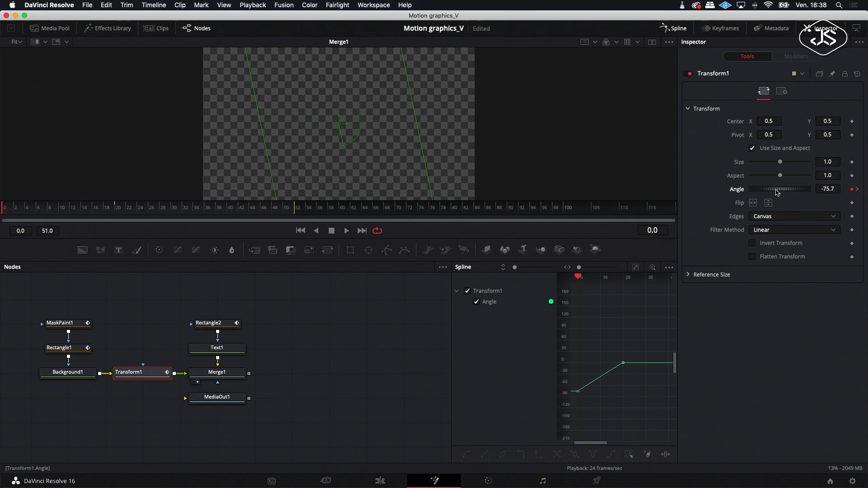
left_click_drag(768, 193, 768, 193)
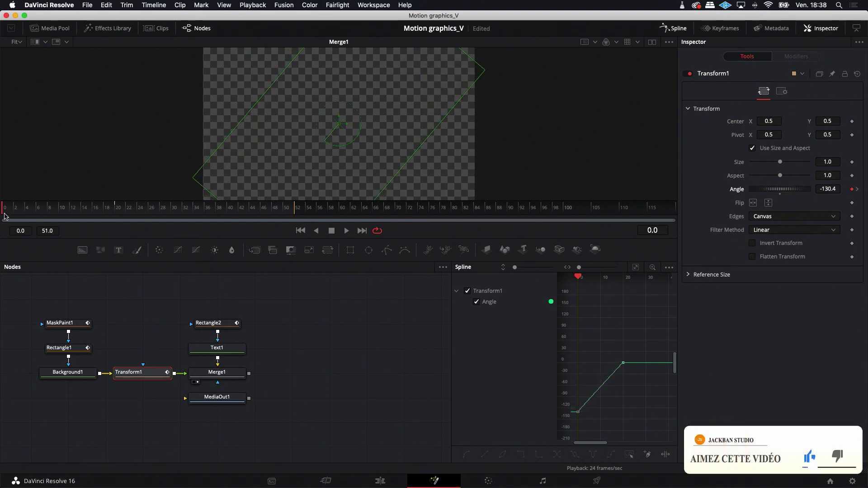
left_click_drag(5, 214, 110, 225)
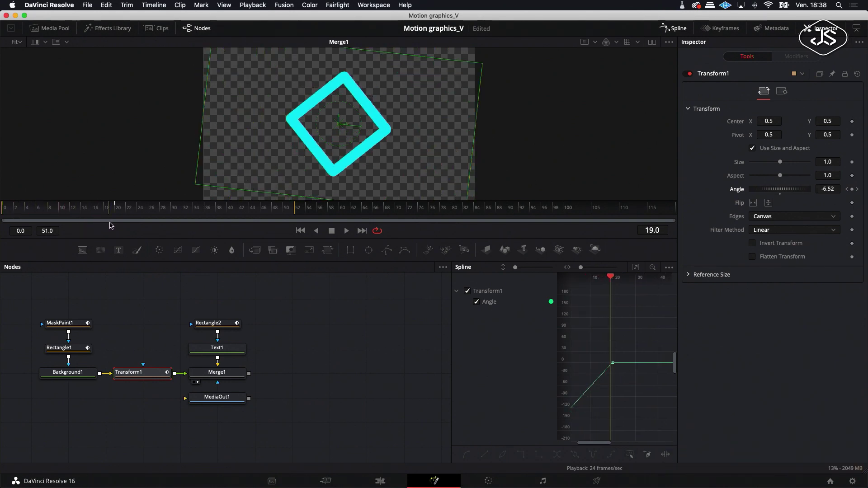
- Smooth both Angle keyframes and sharpen the ease-in of the rotation
left_click(636, 268)
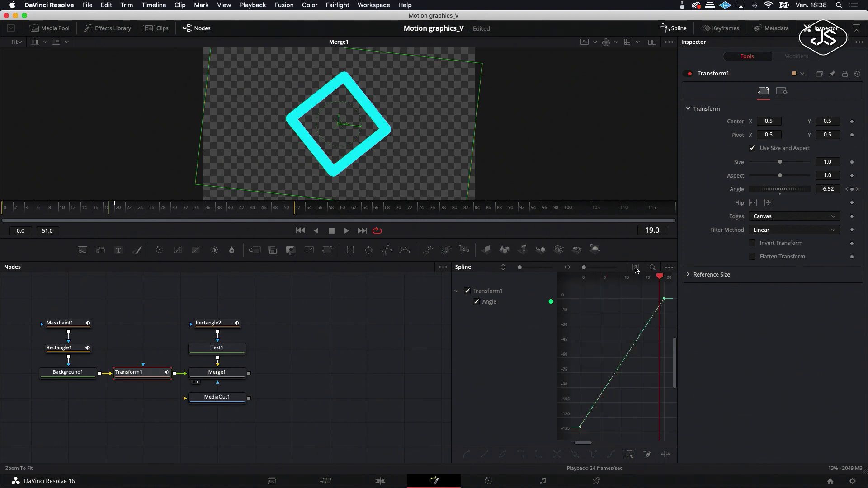
left_click_drag(671, 290, 575, 446)
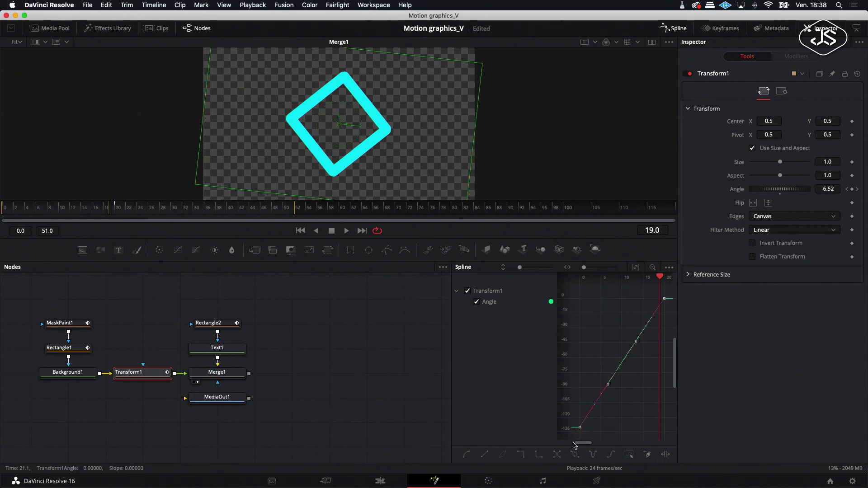
left_click(467, 455)
left_click_drag(660, 278, 580, 277)
left_click_drag(605, 305, 579, 302)
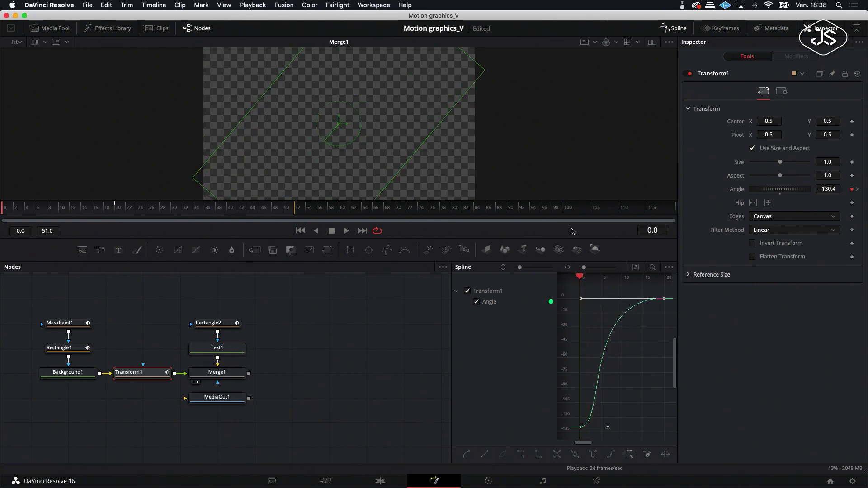
left_click_drag(7, 212, 116, 223)
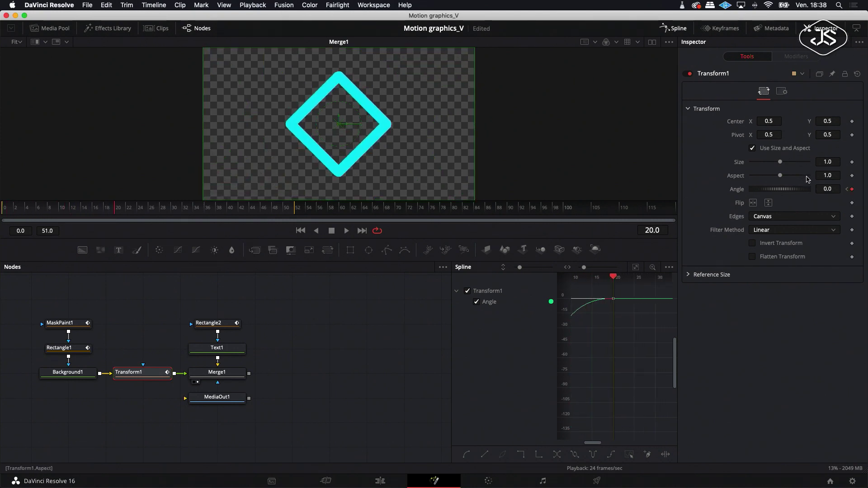
- Keyframe Transform1 Size 1.0 at frame 20 and 0 at frame 0, then smooth the keys
left_click(852, 162)
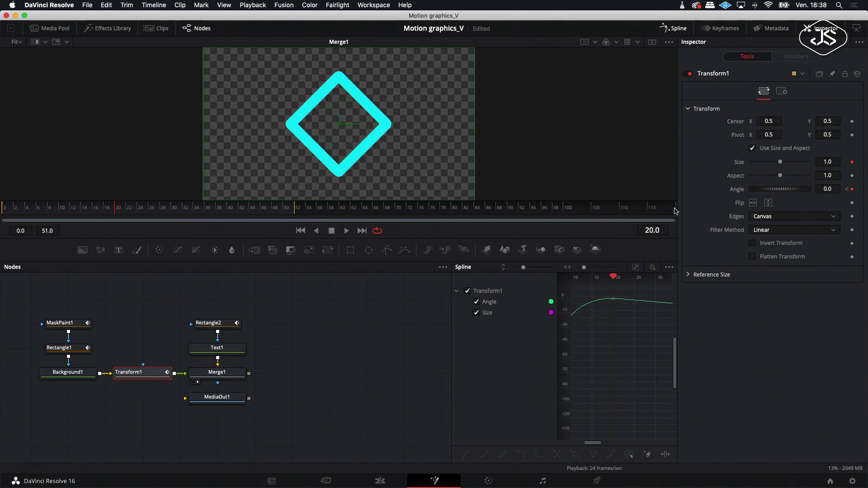
left_click_drag(115, 212, 1, 212)
left_click_drag(780, 163, 685, 163)
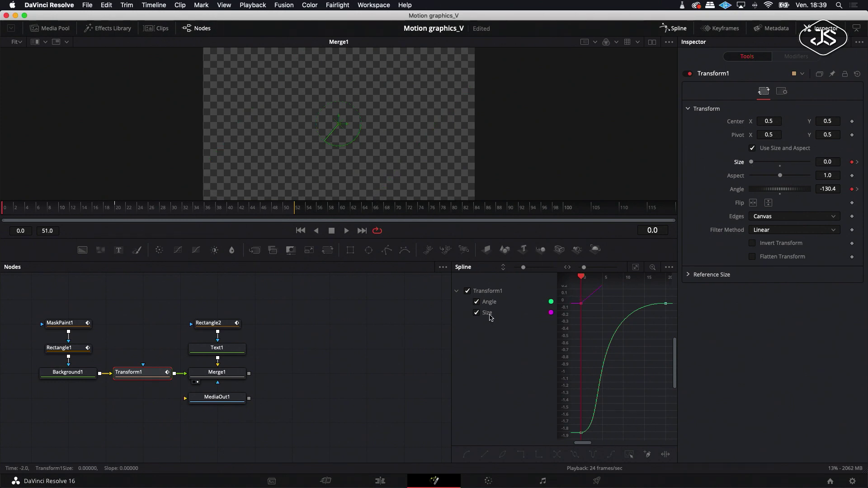
left_click(489, 302)
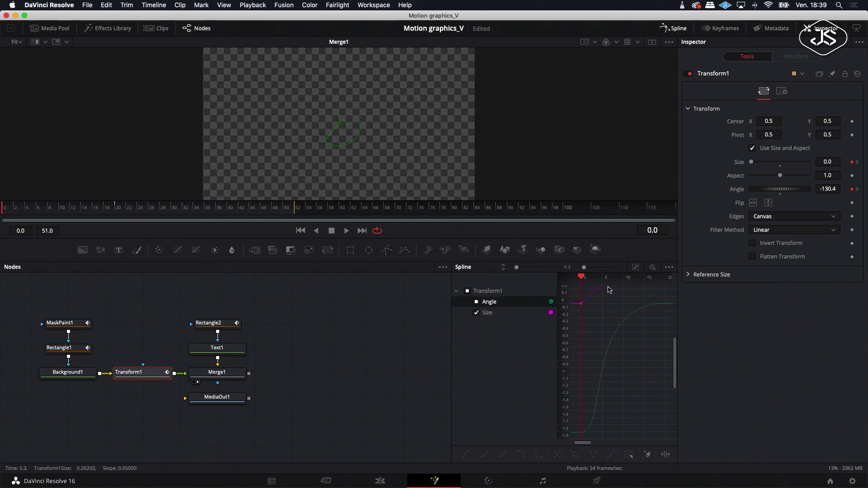
left_click(636, 268)
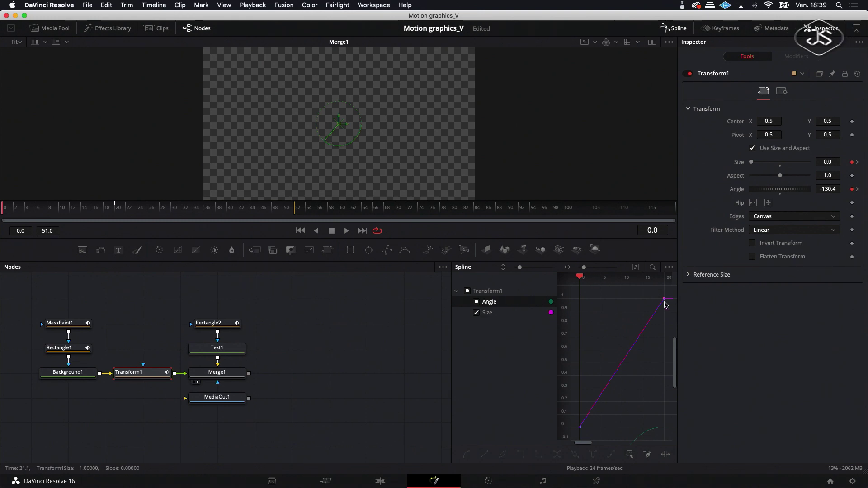
left_click(467, 459)
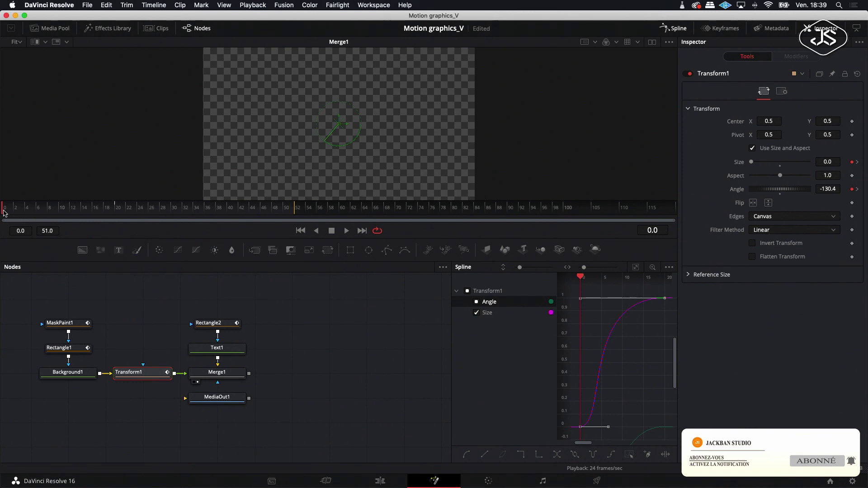
- Play back the spin-and-grow animation and stop around frame 41
key("space")
key("space")
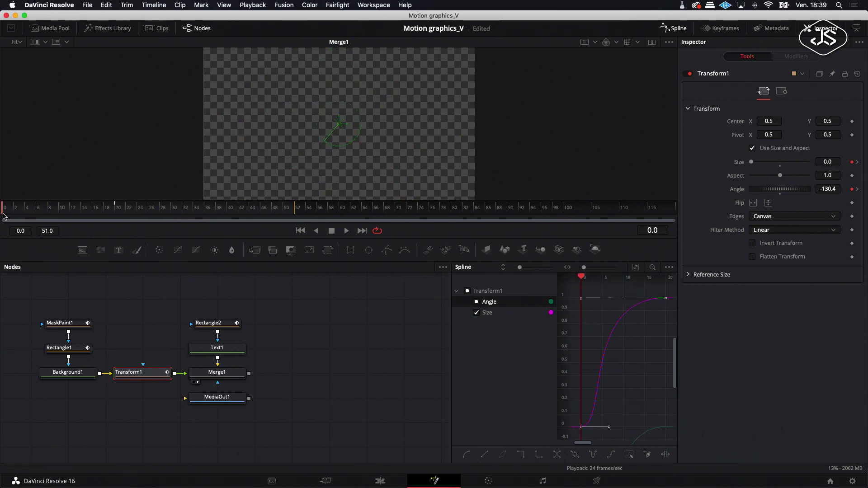
left_click(349, 231)
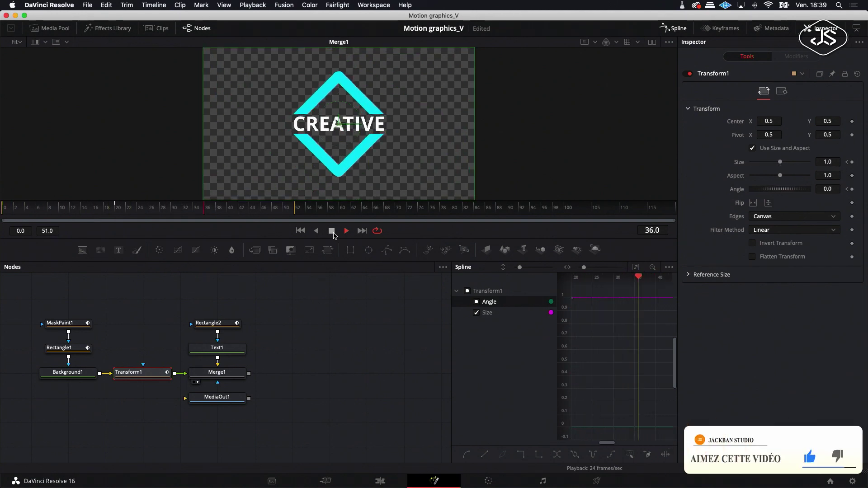
left_click(333, 232)
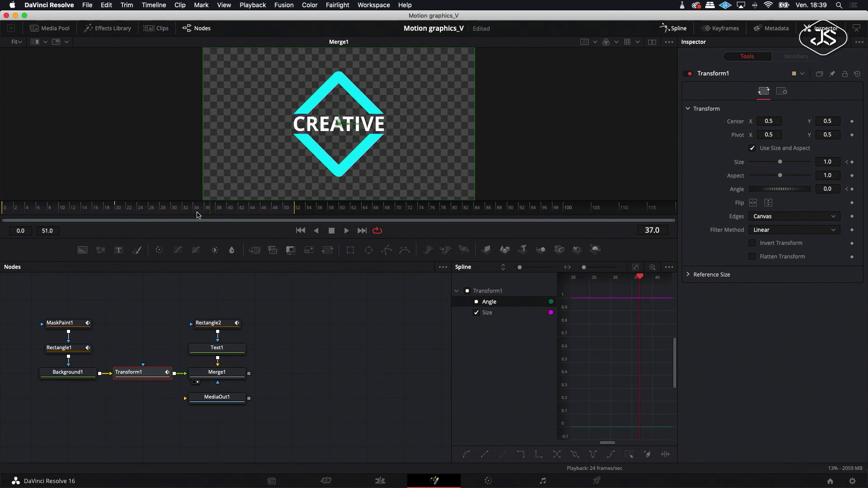
left_click_drag(208, 212, 235, 214)
left_click(228, 379)
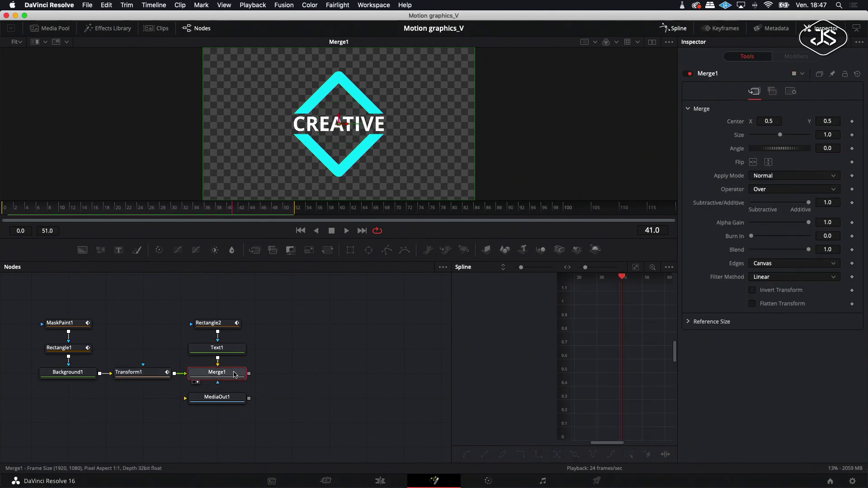
- Insert a ResolveFX Warp Waviness node after Merge1 and view Waviness1
right_click(234, 375)
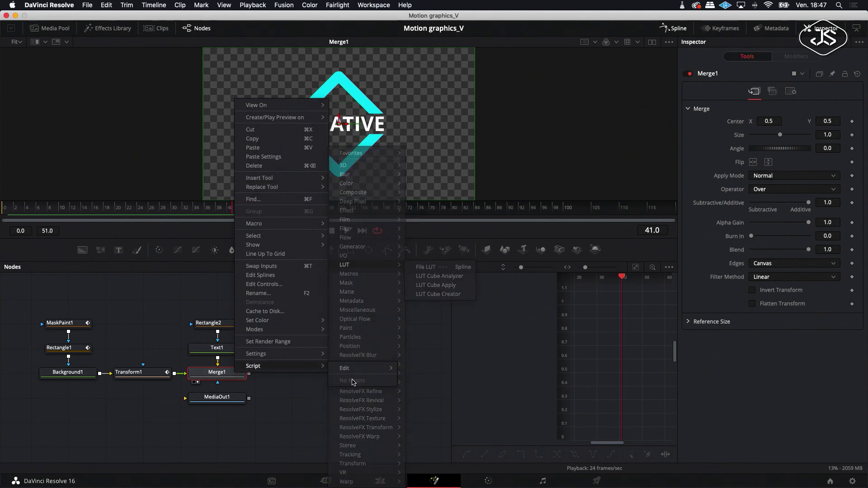
mouse_move(351, 382)
mouse_move(361, 437)
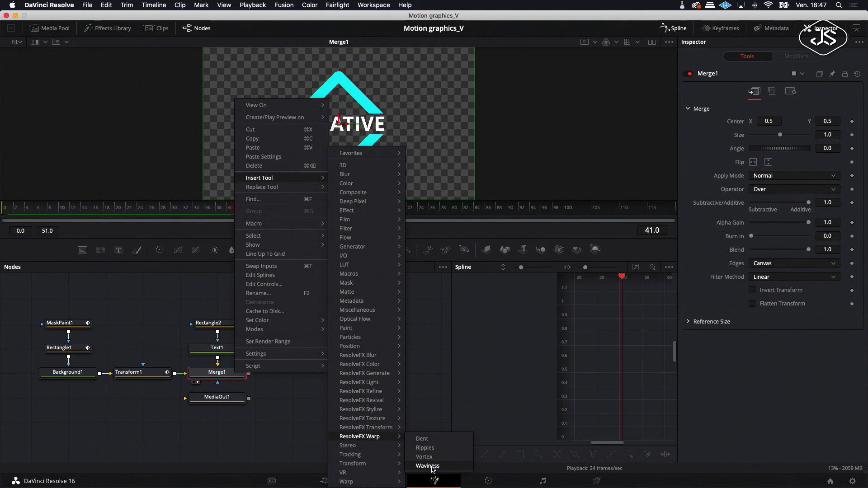
left_click(428, 466)
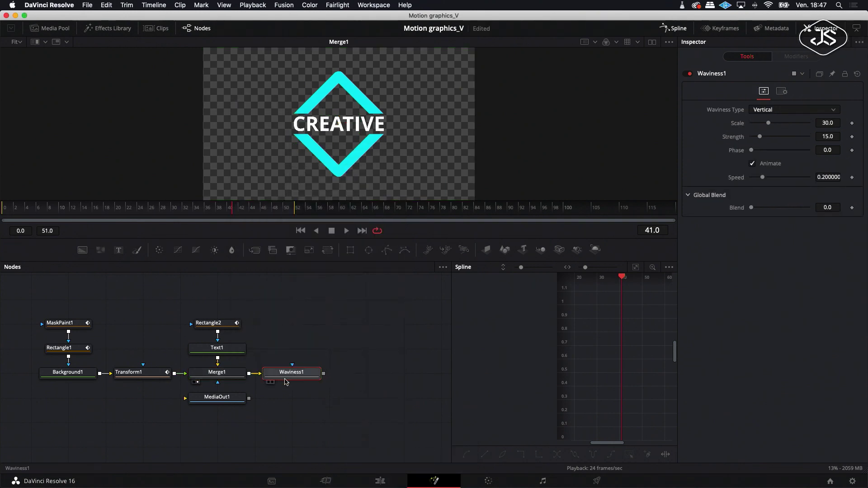
left_click(272, 383)
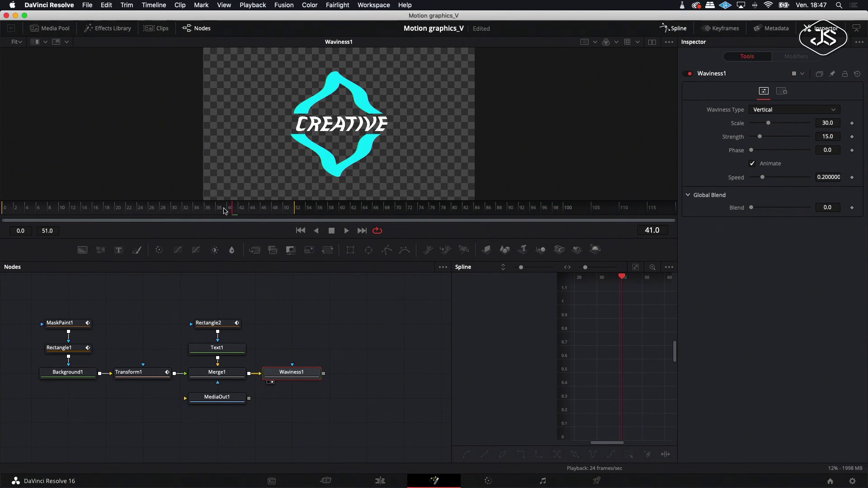
- Review frames around 20 to 26 and set the Waviness Scale to 0
left_click_drag(232, 210, 127, 211)
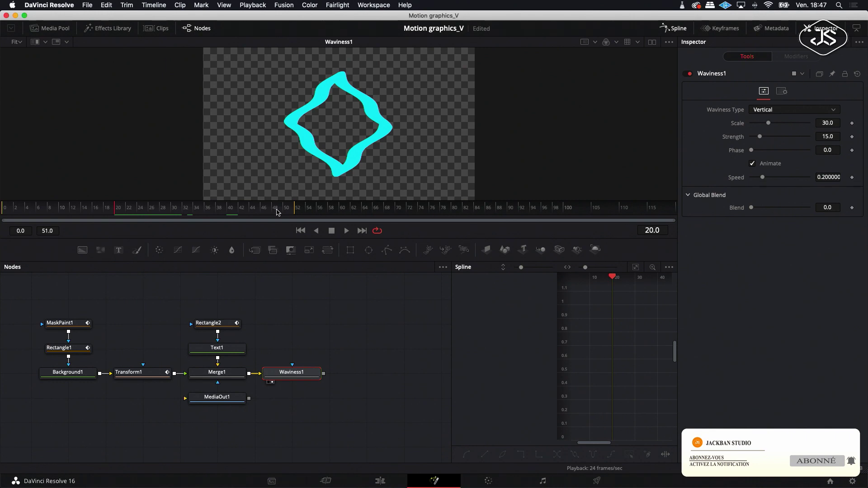
left_click_drag(131, 212, 120, 214)
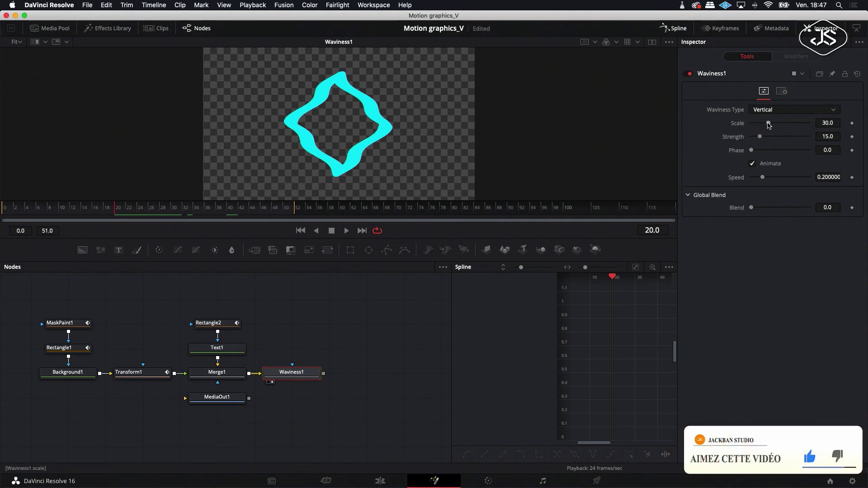
mouse_move(767, 124)
left_mouse_down()
mouse_move(739, 127)
mouse_move(763, 132)
mouse_move(735, 130)
left_mouse_up()
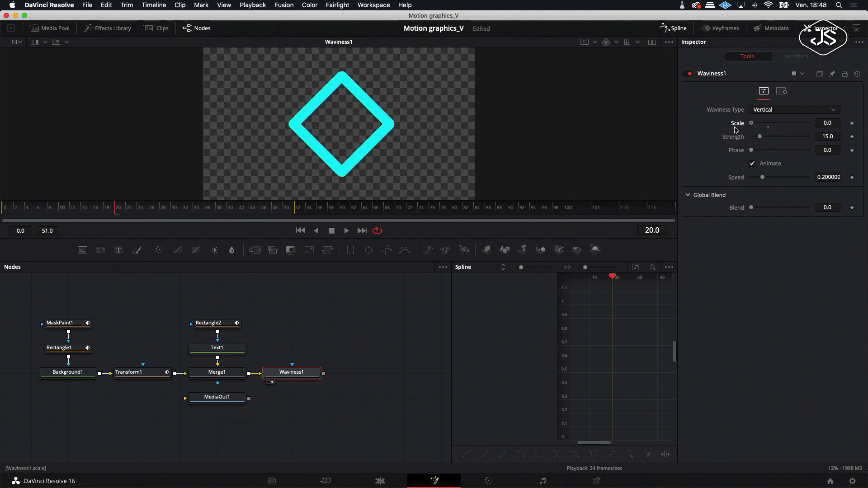
- Keyframe Waviness1 Scale at 0 on frame 20, about 34 on frame 26, and 0 on frame 30
scroll(310, 177, "left", 1)
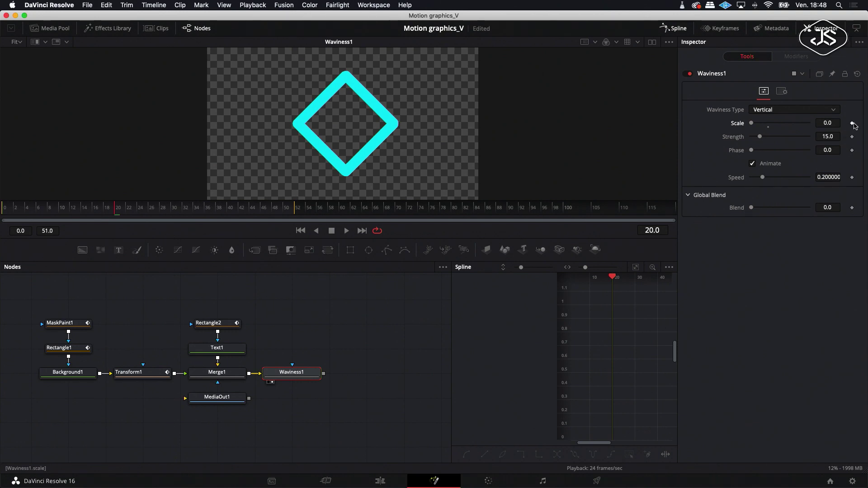
left_click(853, 123)
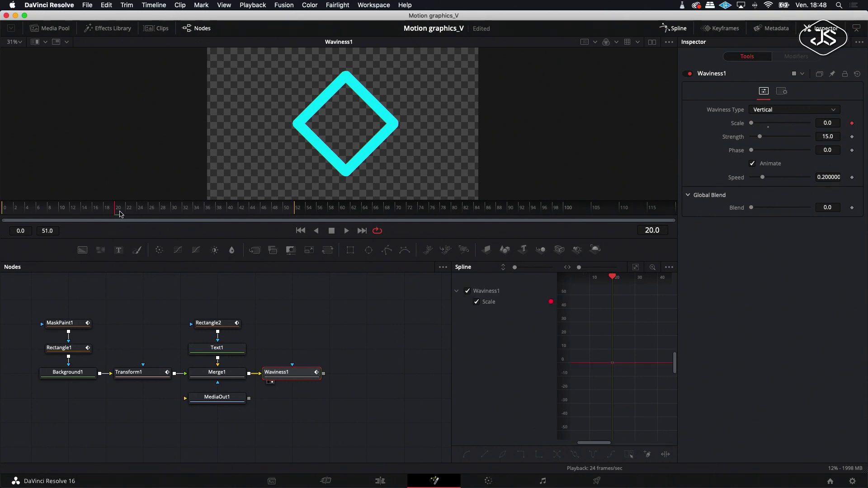
left_click_drag(120, 214, 151, 217)
left_click_drag(753, 123, 774, 128)
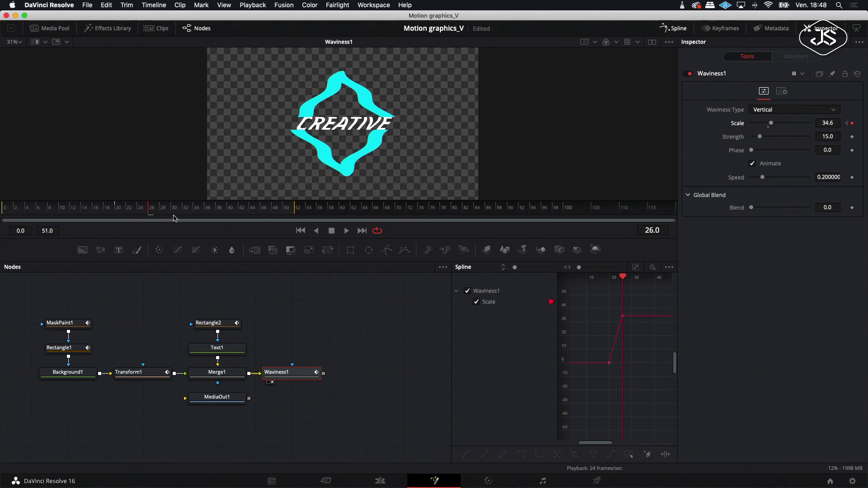
left_click_drag(148, 213, 175, 216)
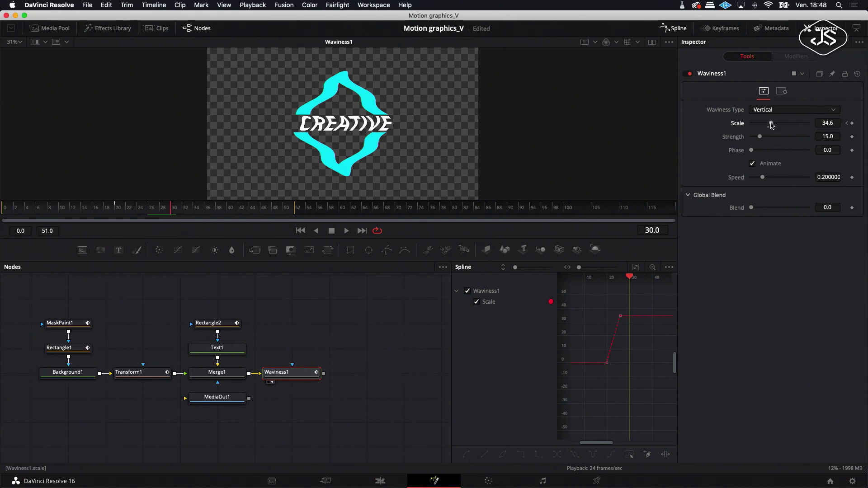
left_click_drag(771, 126, 722, 129)
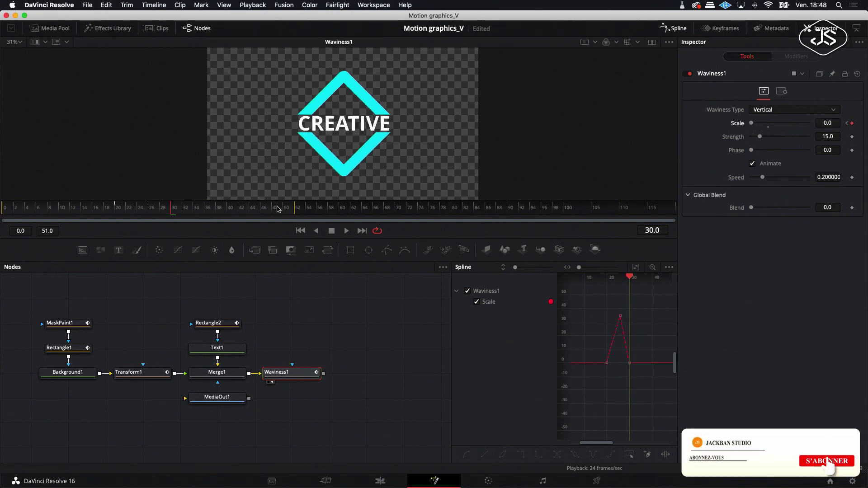
- Preview the wavy burst, then at frame 28 raise the wave Speed to 0.346
left_click(348, 232)
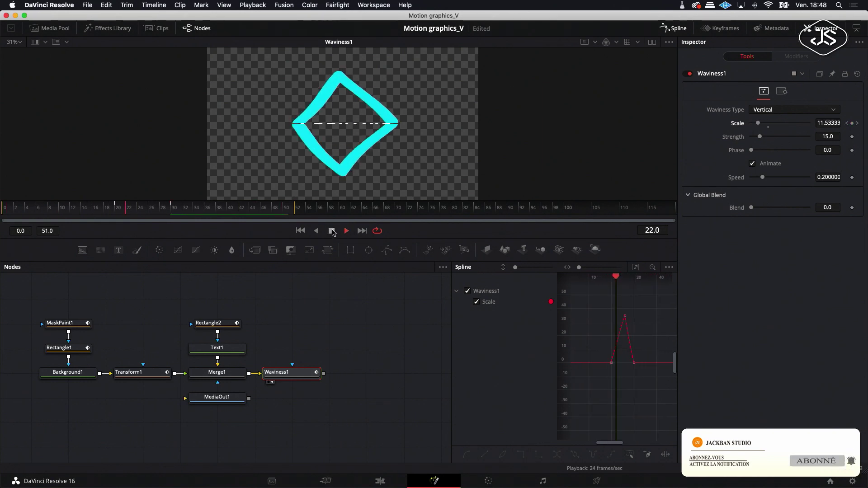
left_click(333, 232)
mouse_move(222, 211)
left_mouse_down()
mouse_move(116, 210)
mouse_move(173, 215)
left_mouse_up()
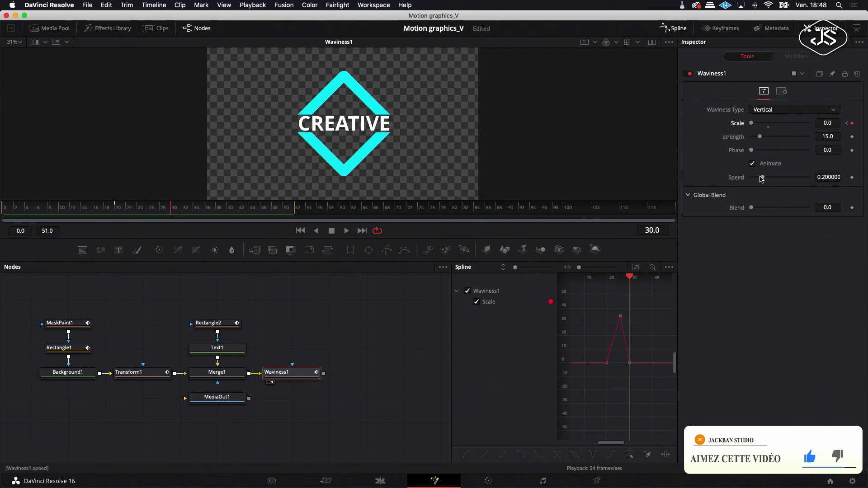
left_click_drag(764, 179, 773, 181)
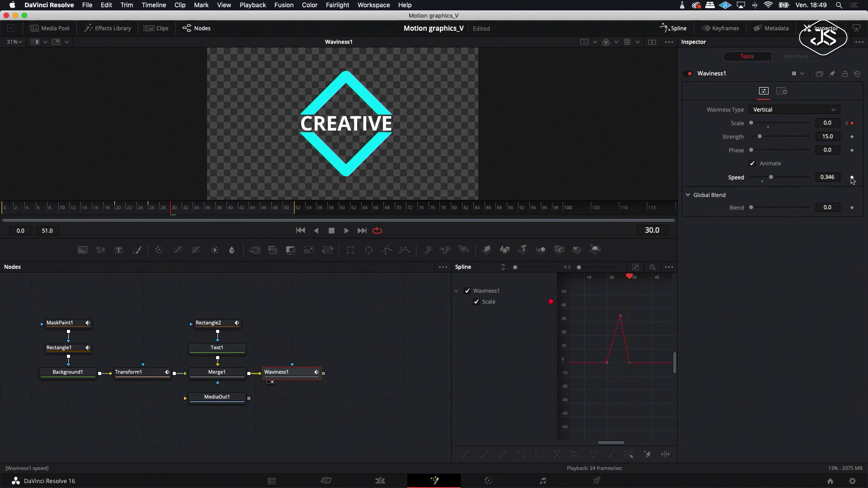
- Keyframe Waviness1 Speed at 0.346 on frame 30 and 0 on frame 20
left_click(852, 177)
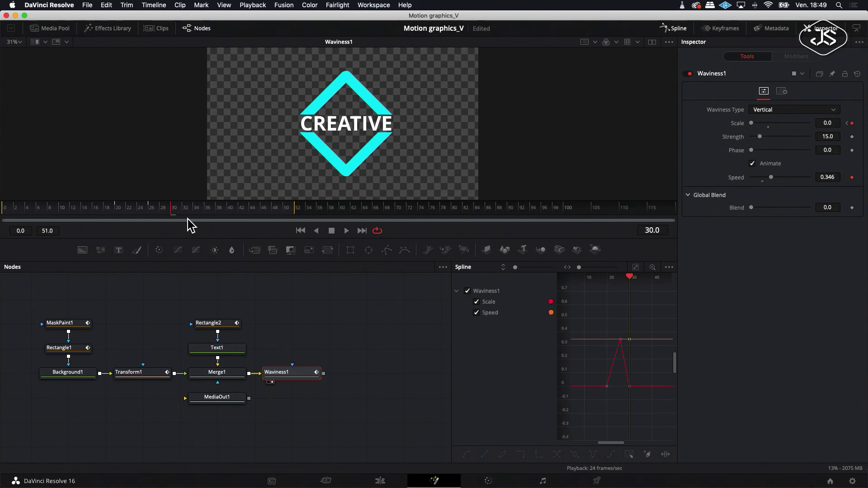
left_click_drag(171, 214, 118, 218)
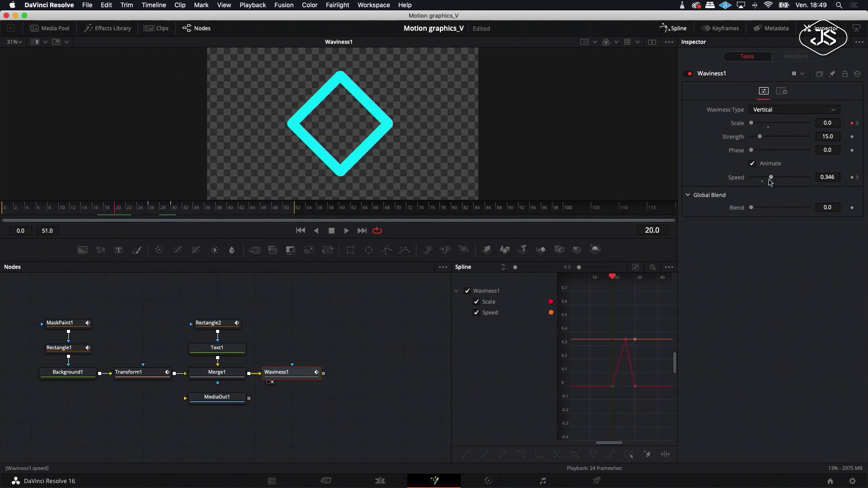
left_click_drag(772, 178, 729, 180)
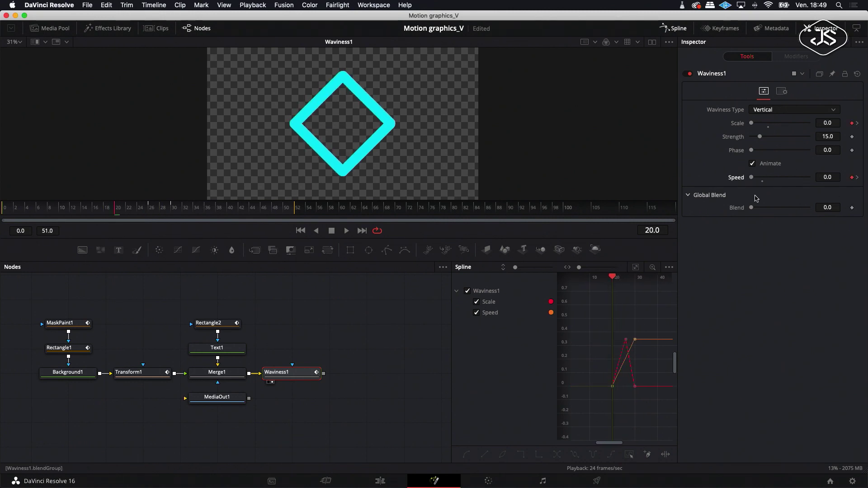
- Play back and scrub frames 25 to 36 to check the speeding wave
left_click(345, 231)
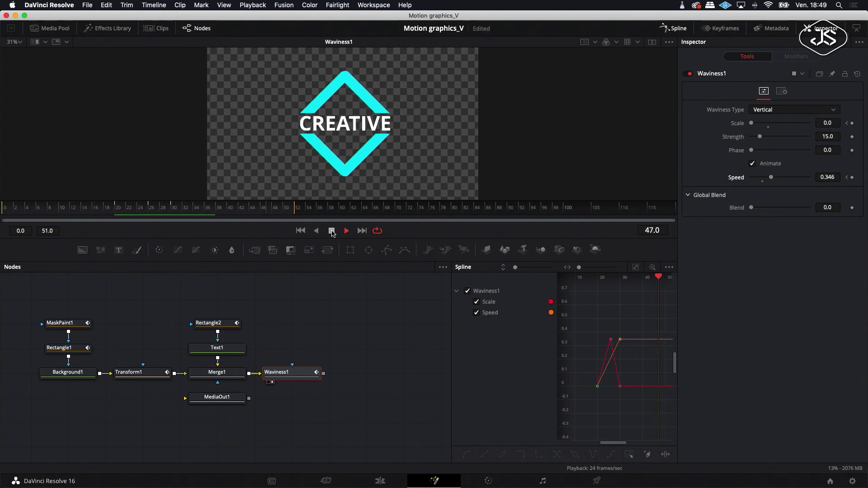
left_click(331, 231)
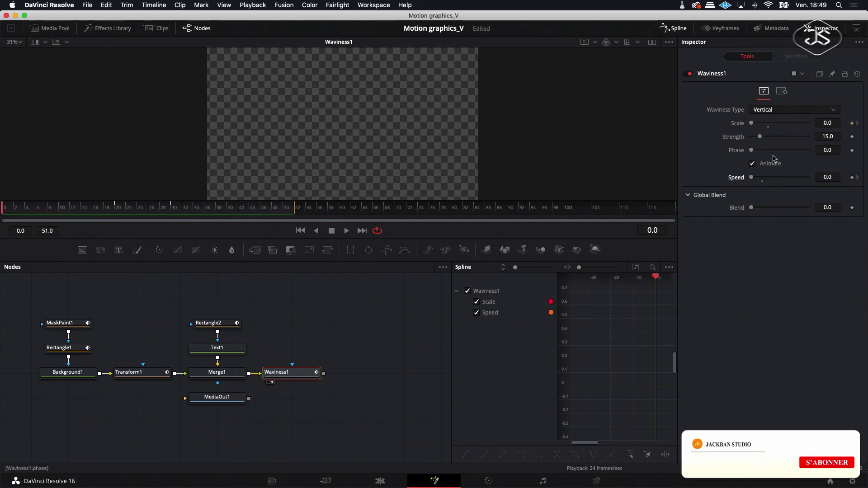
left_click(144, 210)
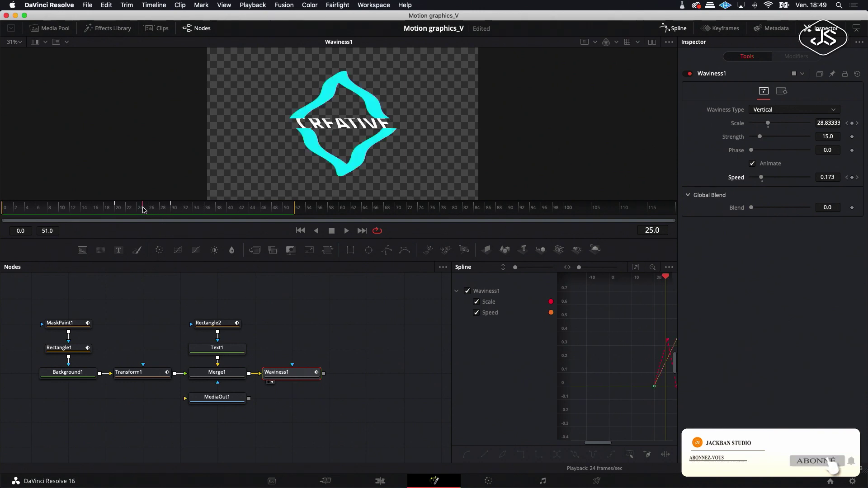
left_click_drag(144, 208, 196, 218)
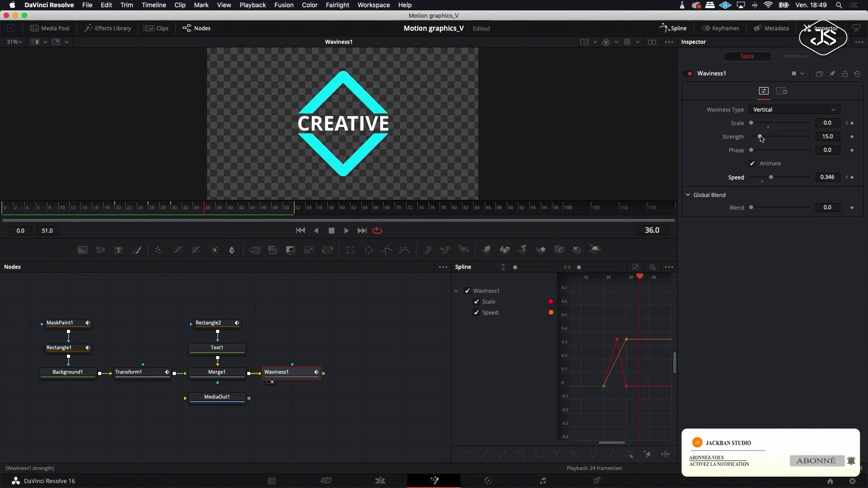
- Keyframe Waviness1 Strength at 27.6 on frame 30 and 0 on frame 20
left_click_drag(761, 138, 749, 139)
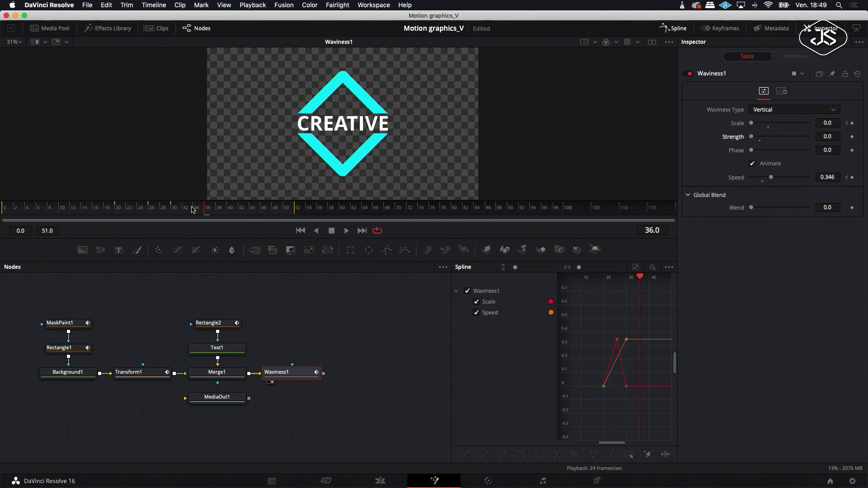
left_click_drag(188, 213, 173, 211)
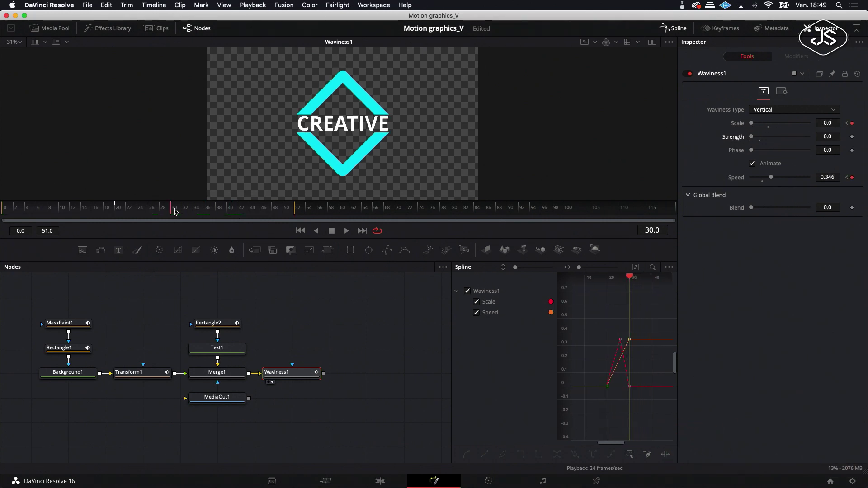
left_click_drag(751, 137, 769, 140)
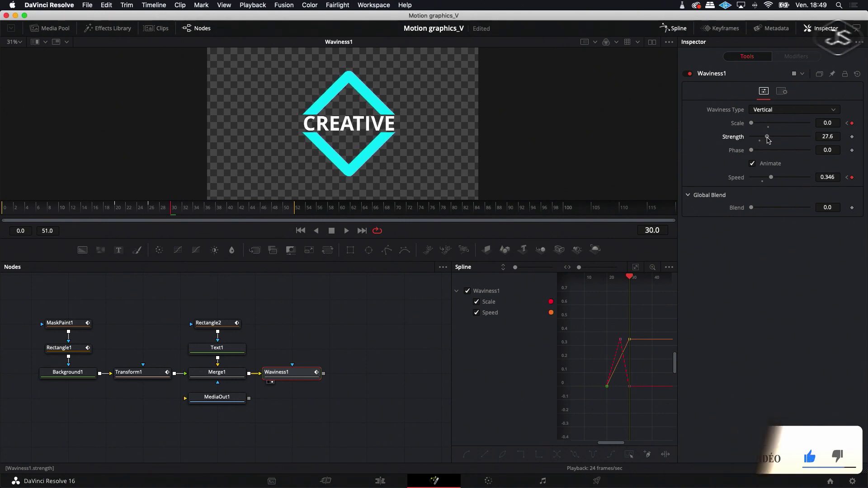
left_click(852, 136)
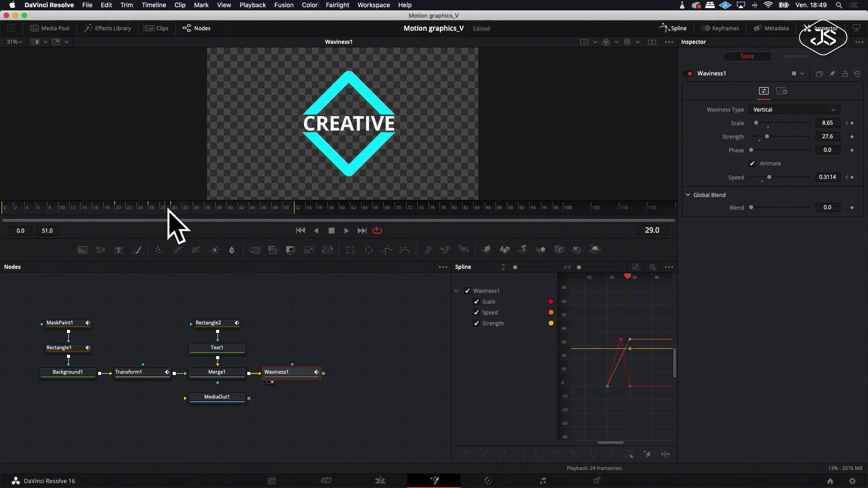
left_click_drag(172, 208, 118, 208)
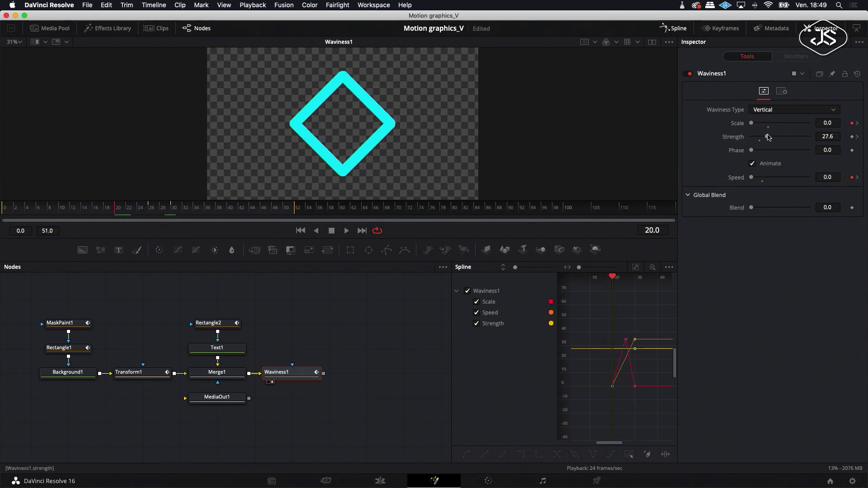
- Preview the wave animation and hide the Speed curve from the spline graph
left_click(347, 231)
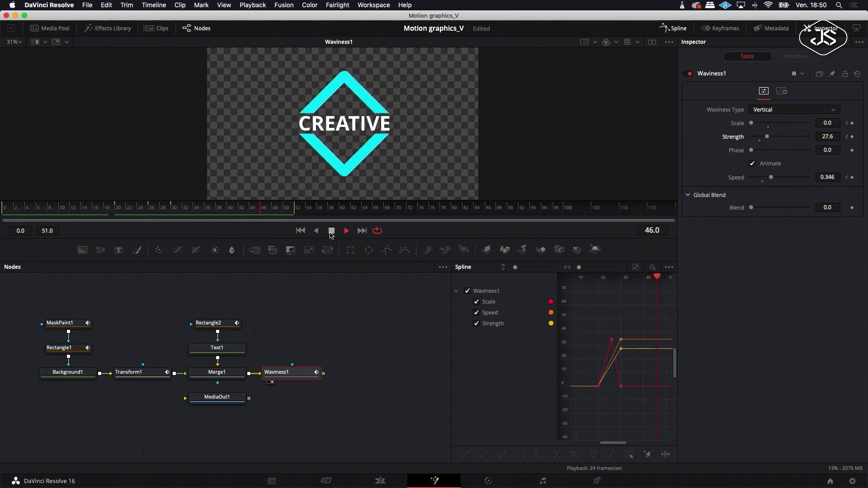
left_click(330, 232)
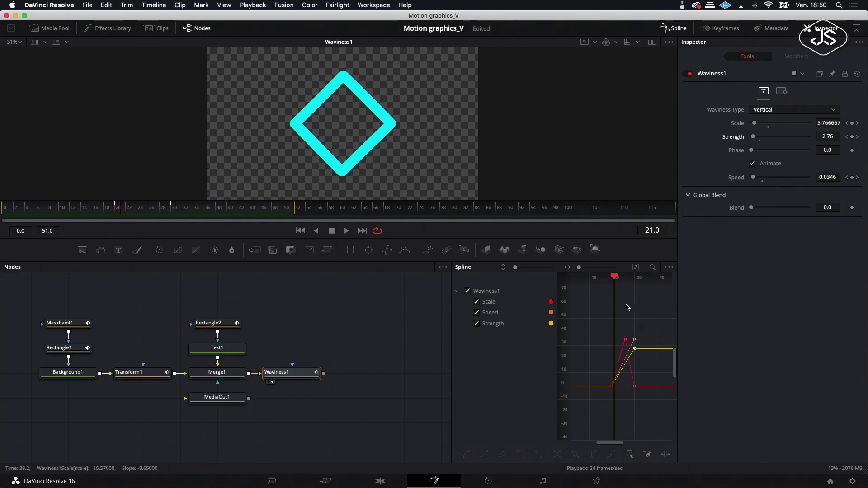
left_click(476, 313)
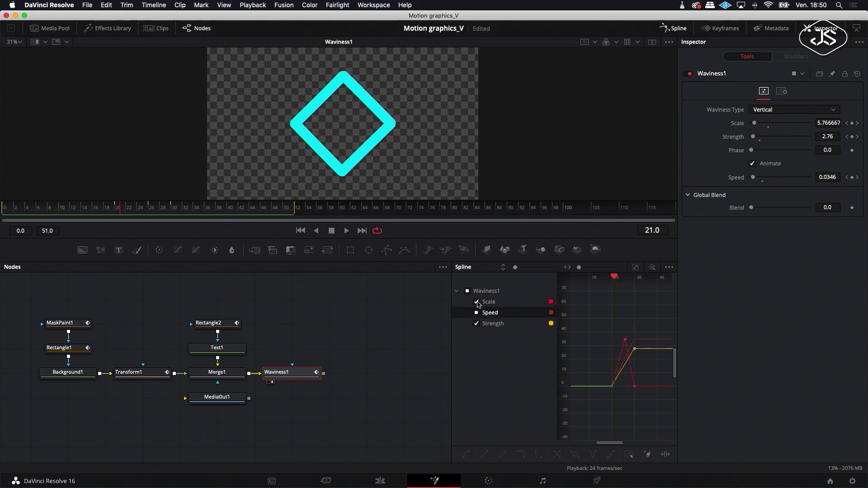
- Hide the Scale curve, reverse both Strength keyframes, and play to check the fading wave
left_click(477, 301)
left_click_drag(645, 341, 608, 399)
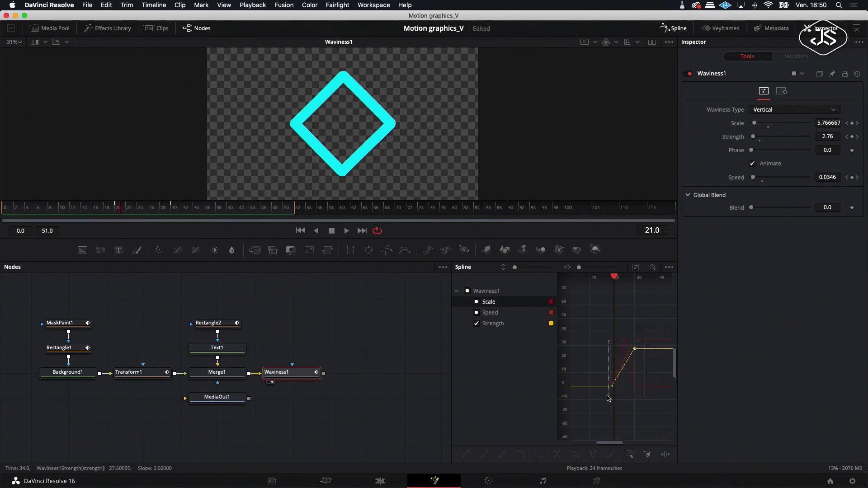
right_click(610, 389)
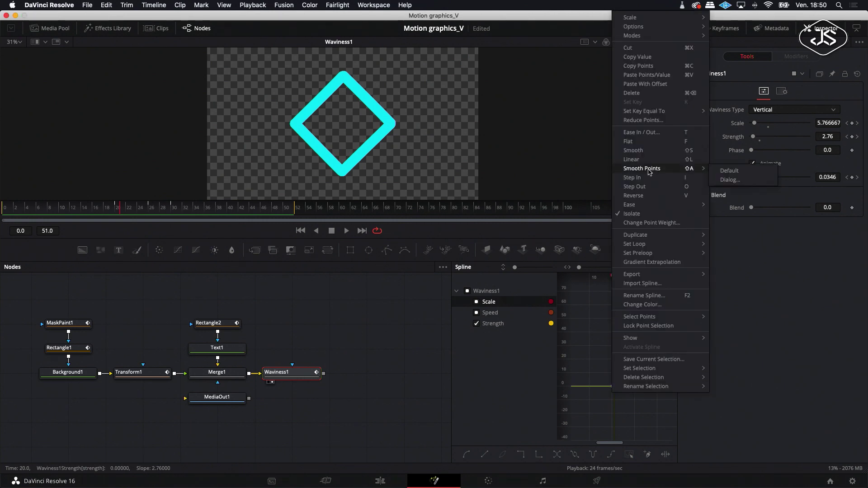
left_click(661, 198)
key("space")
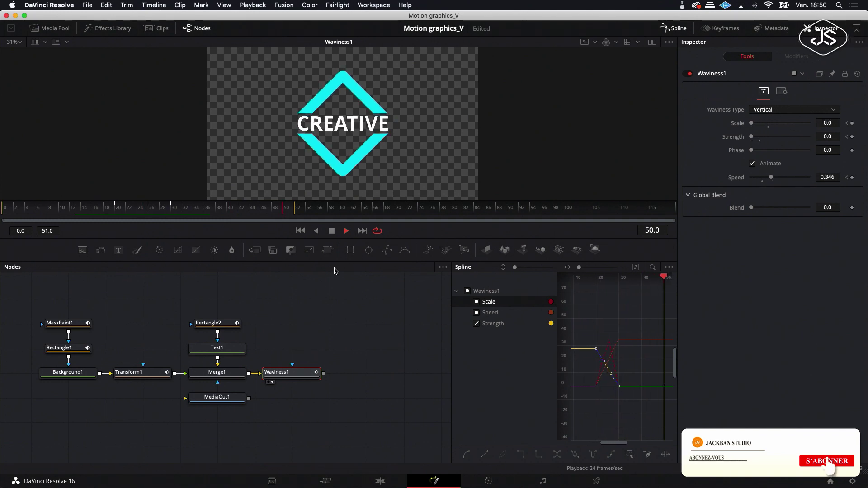
left_click(334, 233)
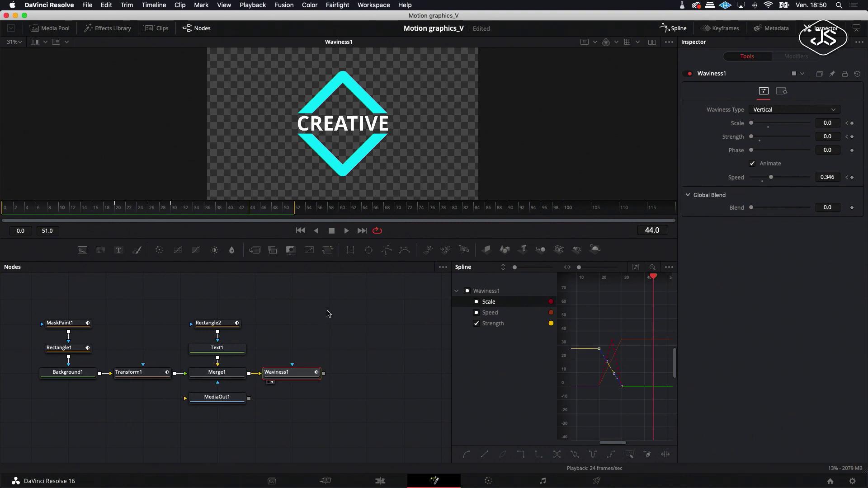
- Add Transform2 after Waviness1 with Size 0.88, then preview and check frame 41
left_click(328, 251)
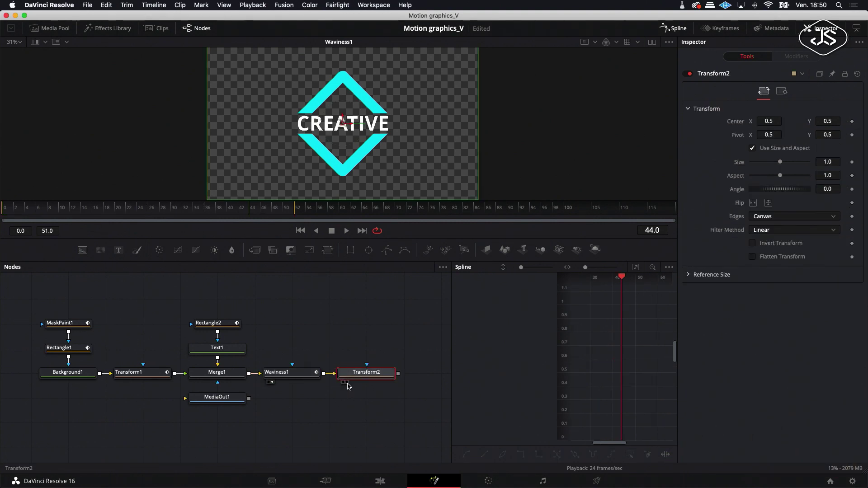
left_click(347, 383)
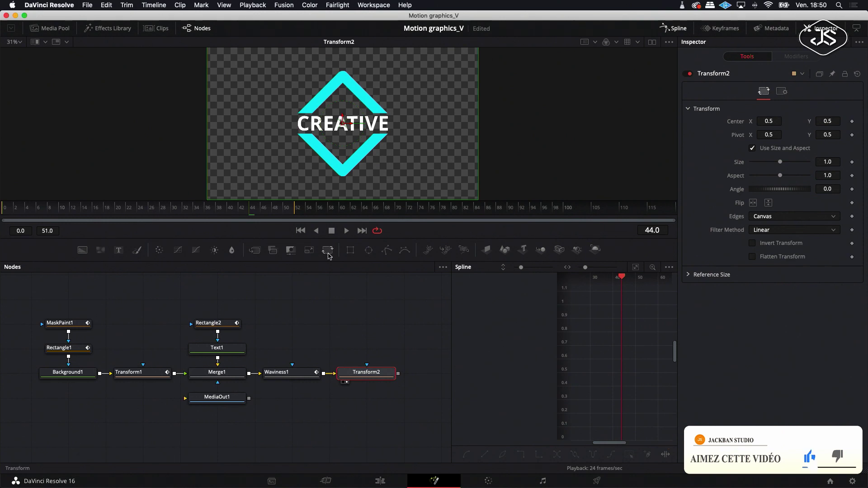
left_click_drag(780, 162, 777, 166)
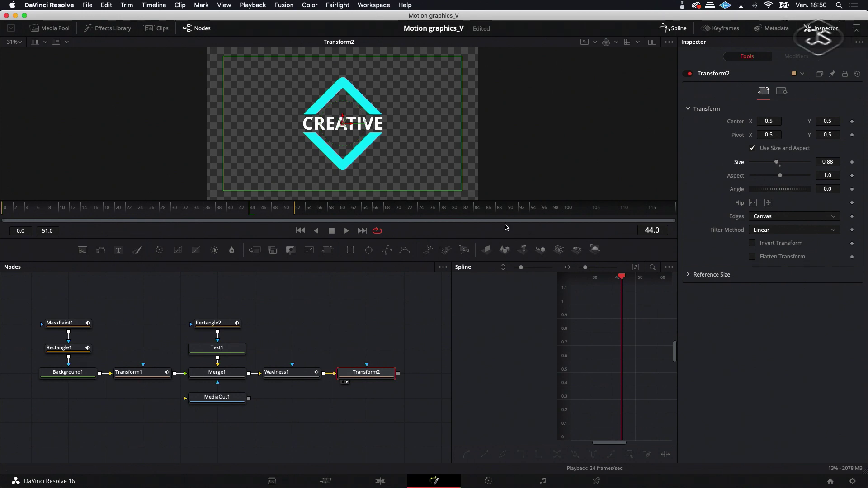
left_click(346, 230)
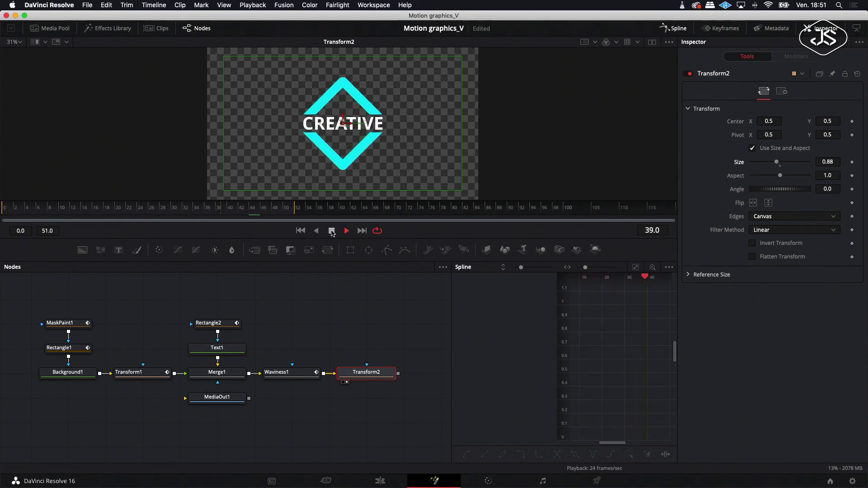
left_click(332, 232)
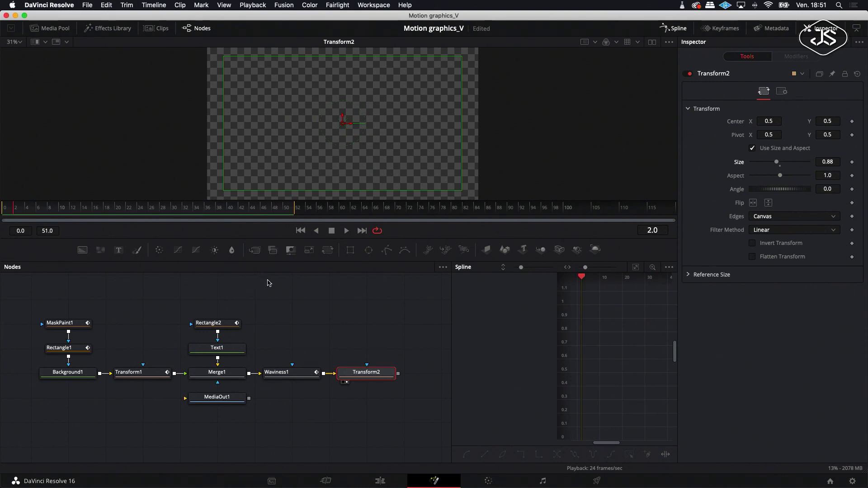
left_click_drag(15, 214, 237, 225)
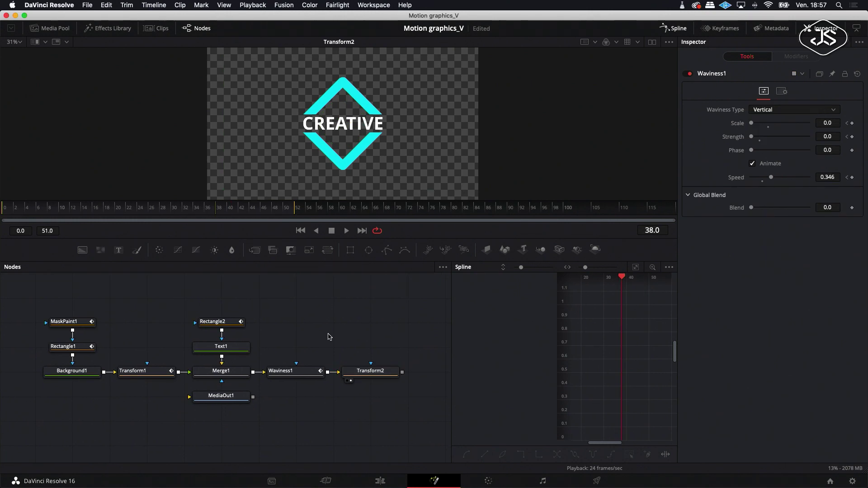
- Apply Smooth easing to the Waviness1 keyframes in the Spline panel
left_click(290, 371)
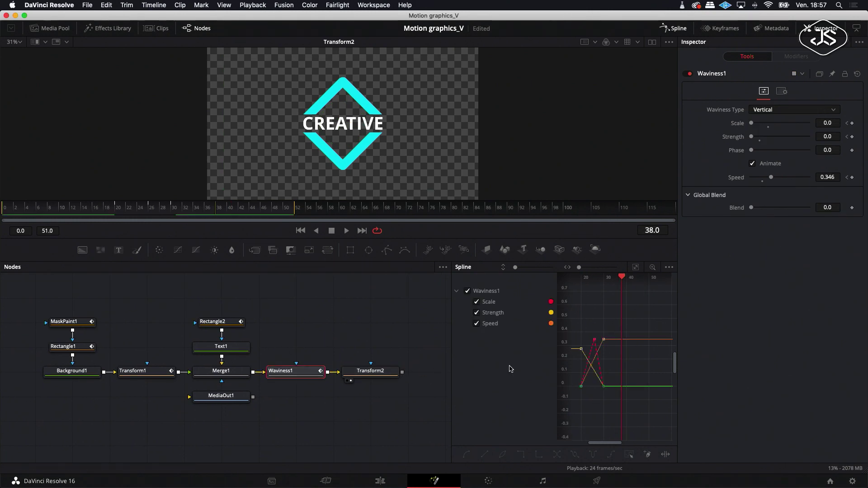
left_click_drag(577, 408, 580, 404)
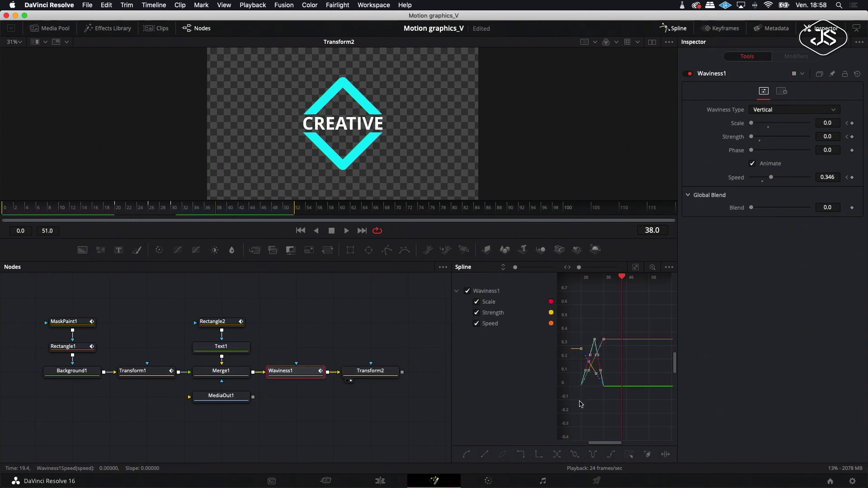
left_click(468, 455)
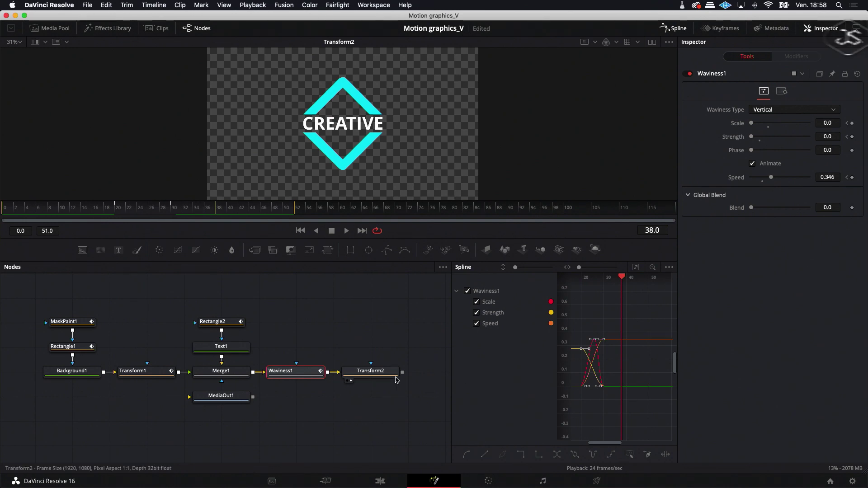
- Move Transform1 below Background1 and shift Rectangle2, Text1, Merge1 and MediaOut1 left
left_click_drag(138, 372, 73, 397)
mouse_move(105, 292)
left_mouse_down()
mouse_move(41, 408)
mouse_move(88, 380)
left_mouse_up()
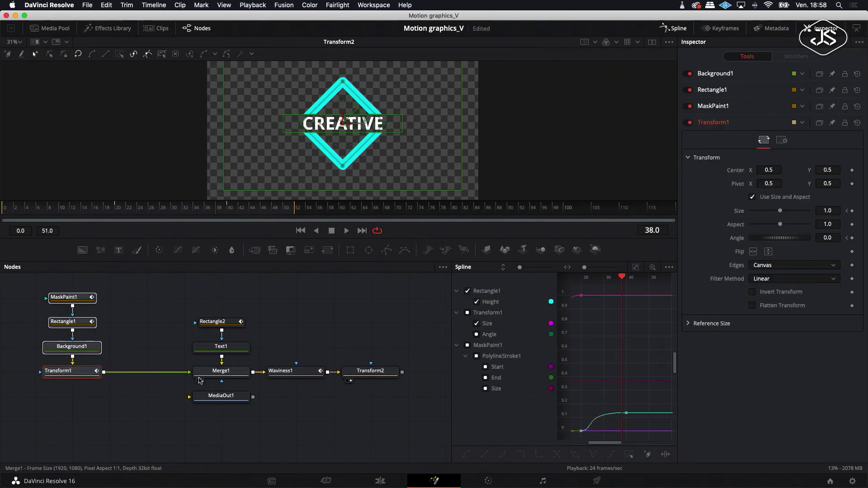
mouse_move(256, 314)
left_mouse_down()
mouse_move(188, 401)
mouse_move(154, 401)
left_mouse_up()
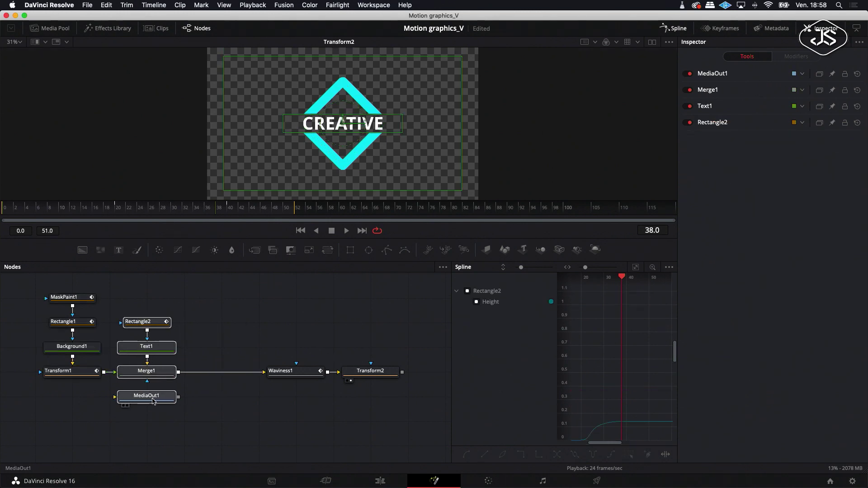
left_click(154, 401)
left_click(242, 397)
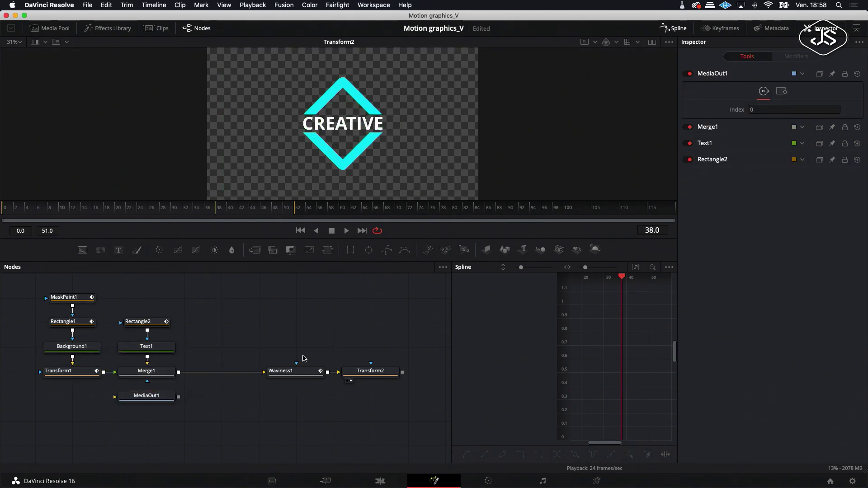
- Place Waviness1 and Transform2 below Merge1, move MediaOut1 down, and show the Media Pool
left_click_drag(294, 376, 220, 375)
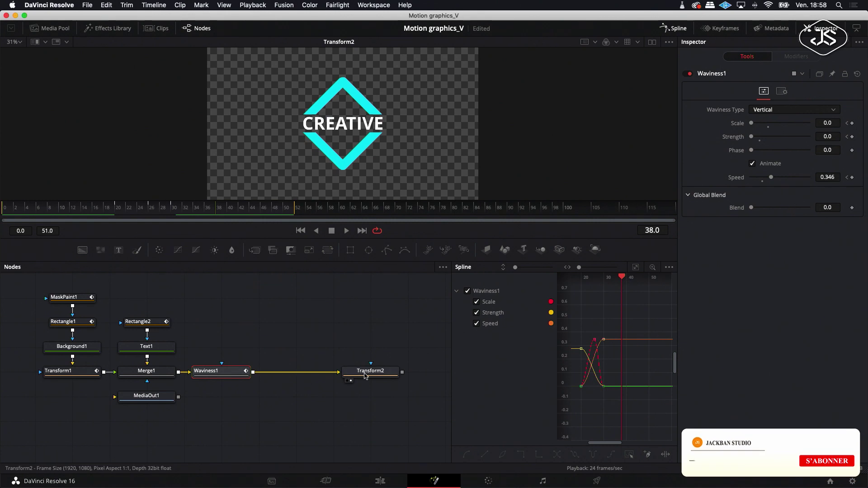
left_click_drag(364, 376, 290, 375)
left_click(289, 374)
left_click(290, 342)
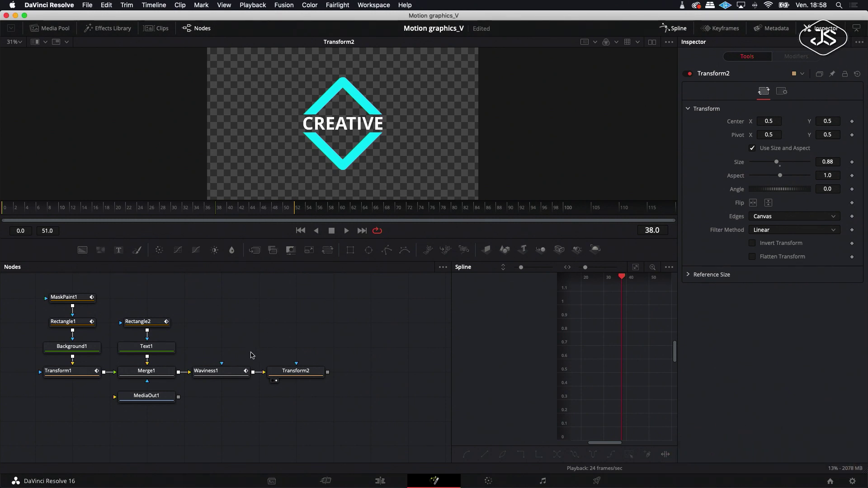
left_click_drag(149, 396, 149, 446)
scroll(175, 417, "down", 1)
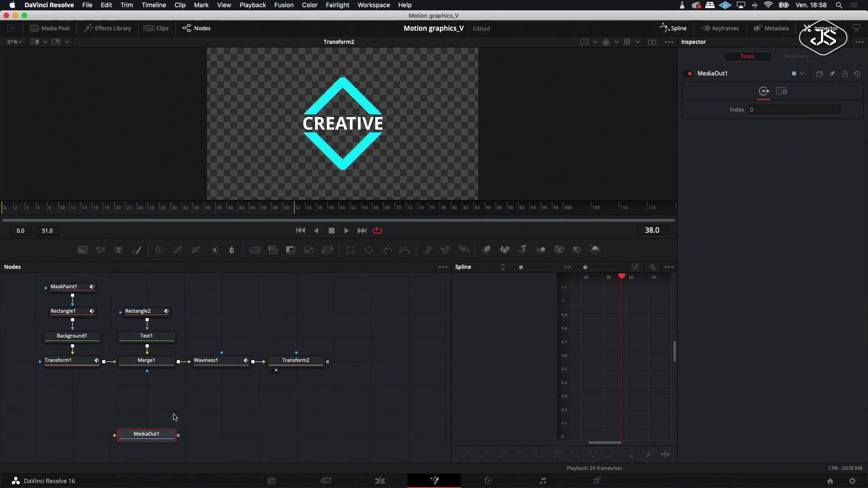
left_click_drag(212, 360, 138, 385)
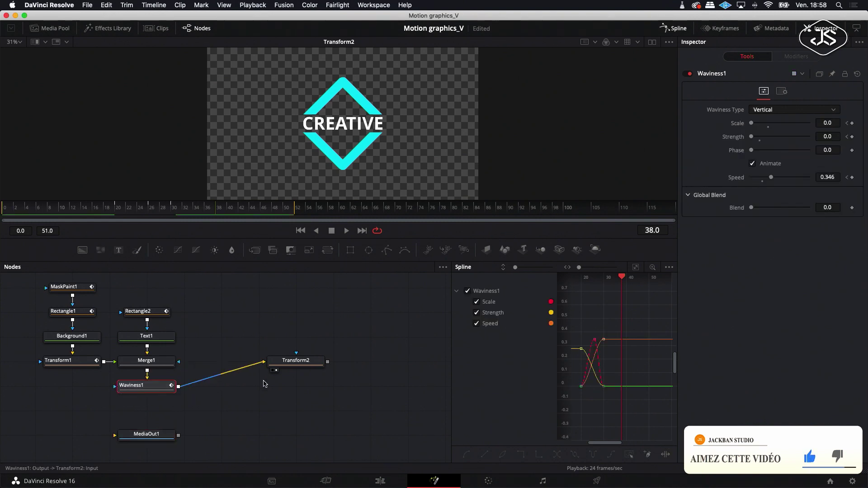
left_click_drag(294, 362, 219, 387)
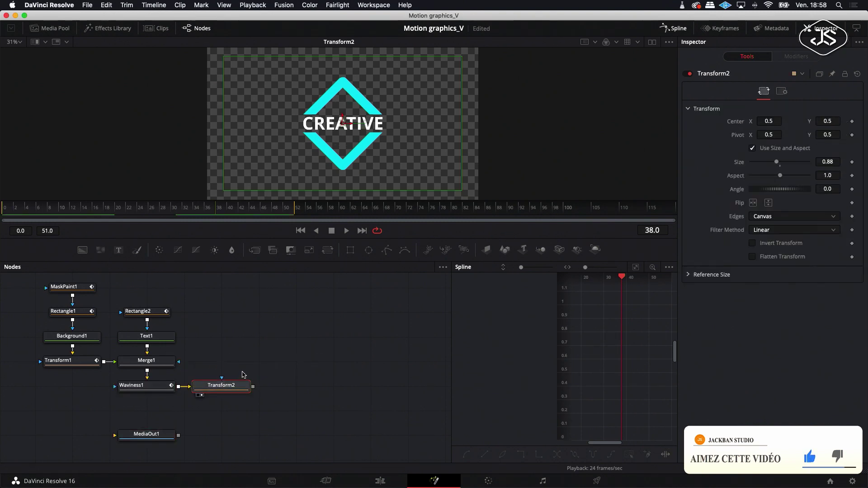
scroll(244, 368, "left", 2)
left_click(296, 355)
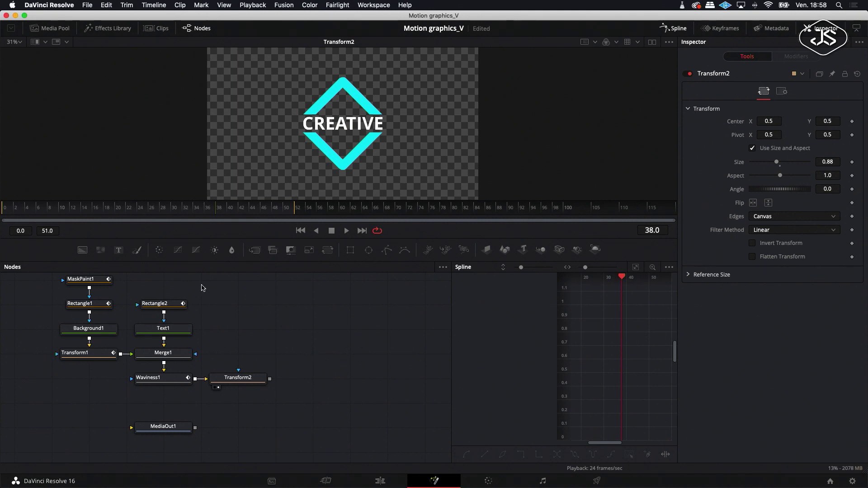
left_click(55, 29)
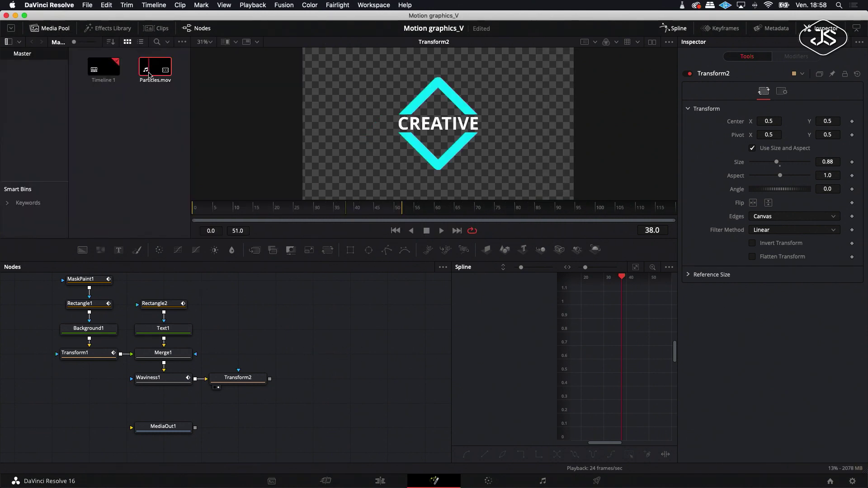
- Add Particles.mov to the node tree and rename its node to Particles
mouse_move(149, 72)
left_mouse_down()
mouse_move(274, 314)
mouse_move(314, 331)
left_mouse_up()
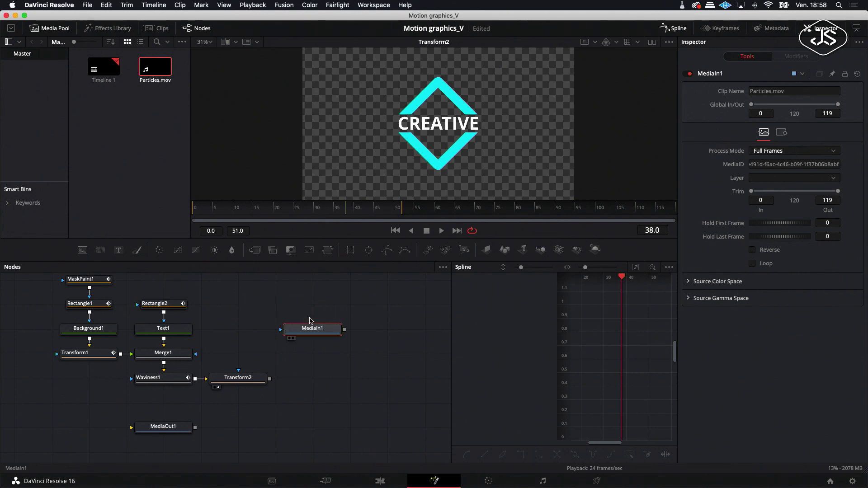
right_click(316, 332)
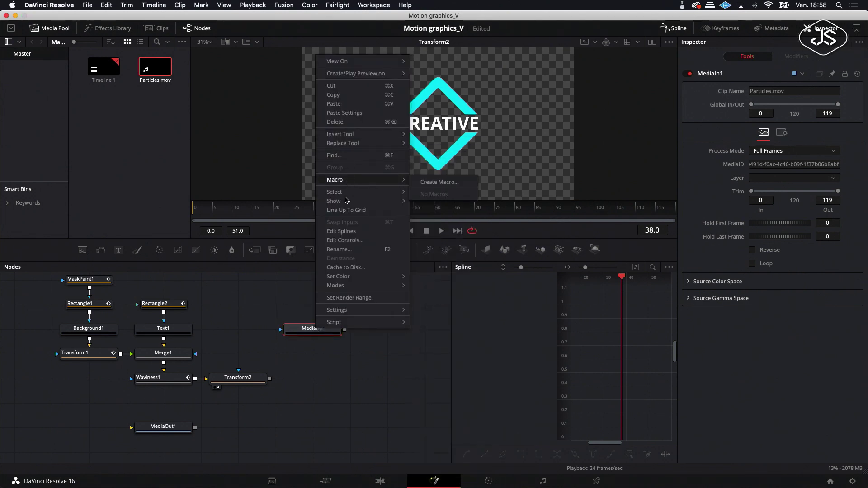
left_click(354, 249)
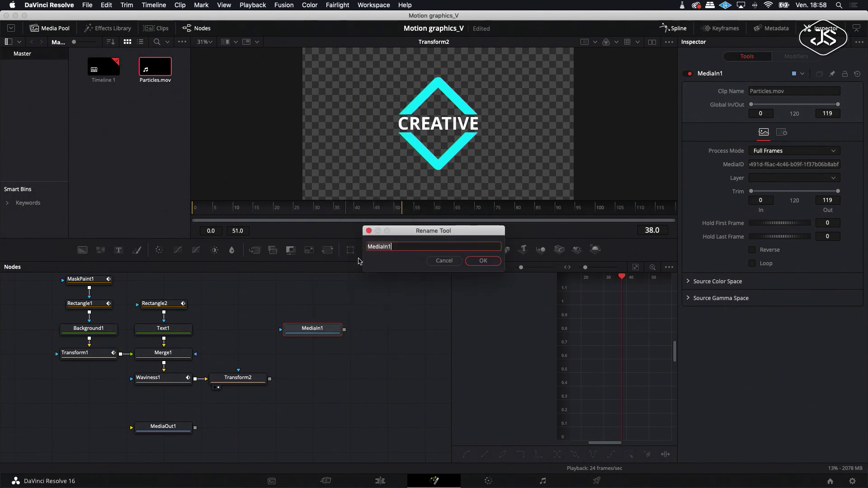
type("icles")
left_click(483, 261)
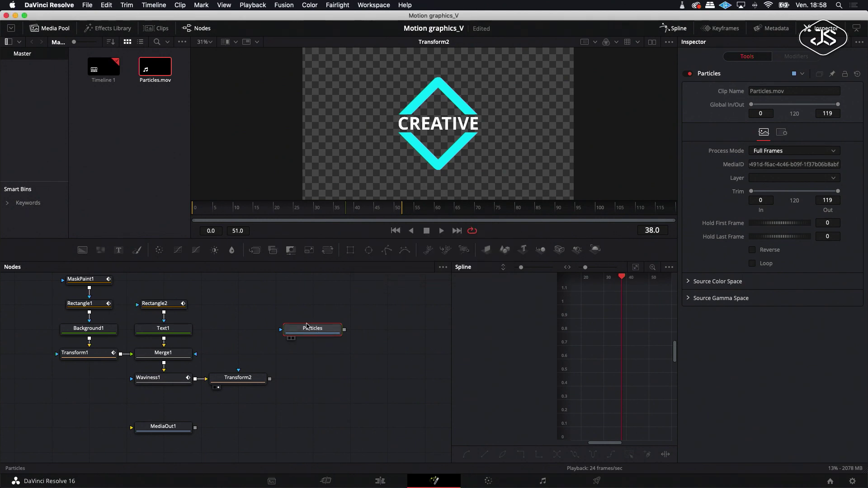
left_click_drag(317, 330, 280, 305)
key("super+z")
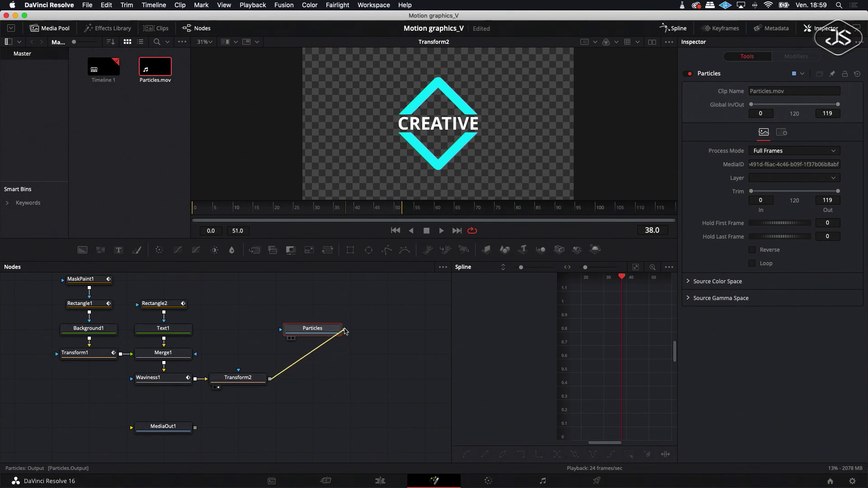
- Merge Transform2's output with the Particles clip into Merge2 and view Merge2
left_click_drag(270, 381, 326, 332)
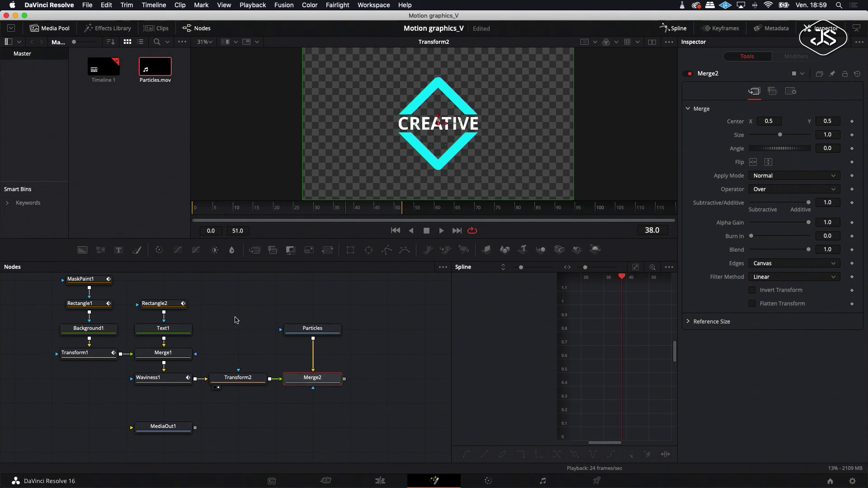
left_click(289, 388)
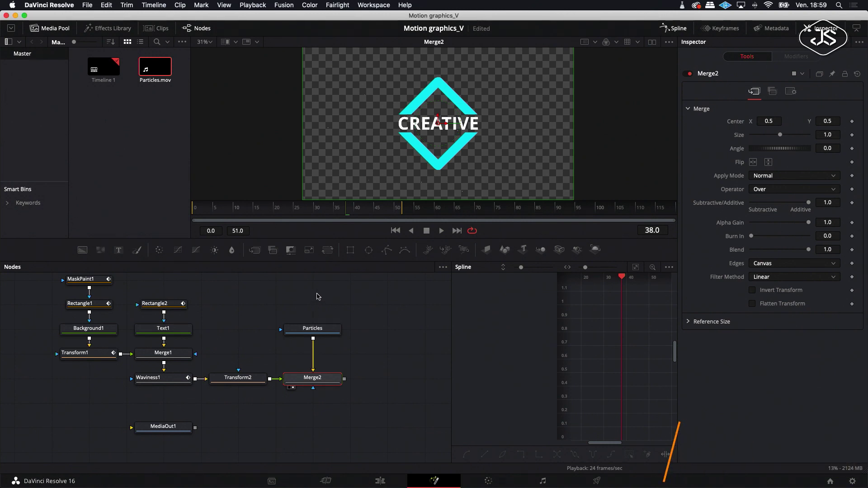
left_click(237, 305)
- Connect the new Background2 node through Merge3 and view the Merge3 result
mouse_move(83, 250)
left_mouse_down()
mouse_move(240, 304)
mouse_move(314, 425)
mouse_move(317, 405)
mouse_move(344, 379)
left_mouse_up()
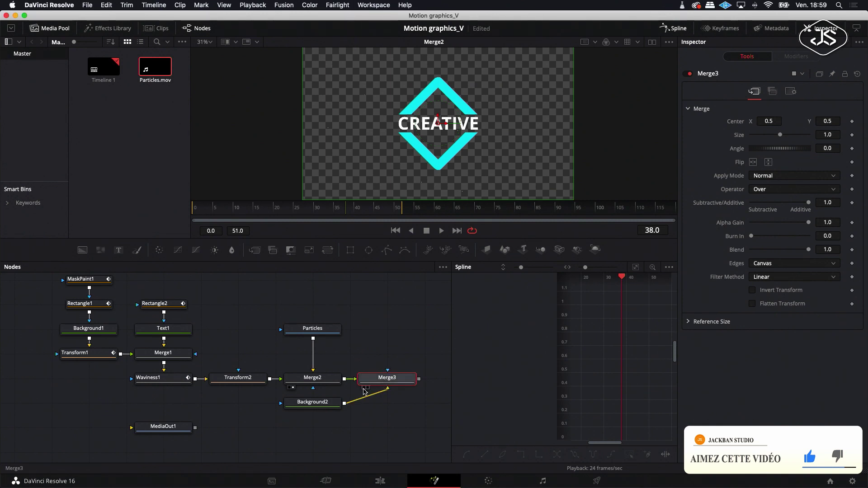
left_click(365, 388)
left_click_drag(331, 401, 381, 433)
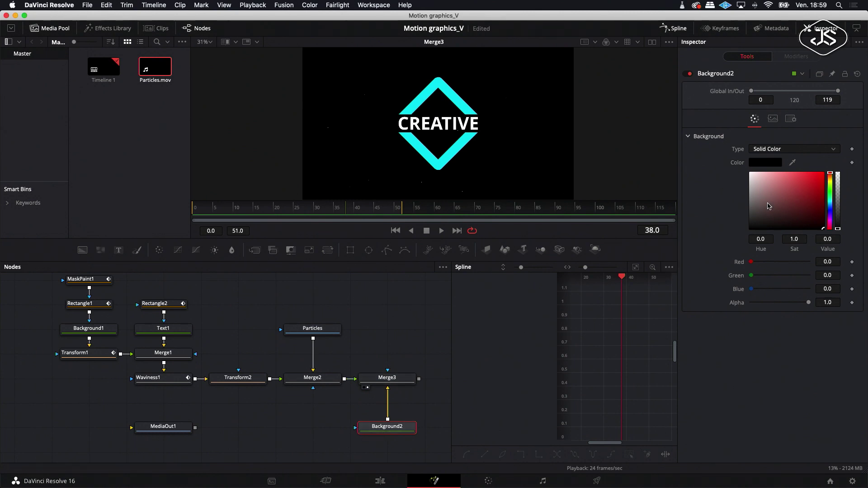
- Give Background2 a purple hue and change its type to Gradient
left_click(810, 151)
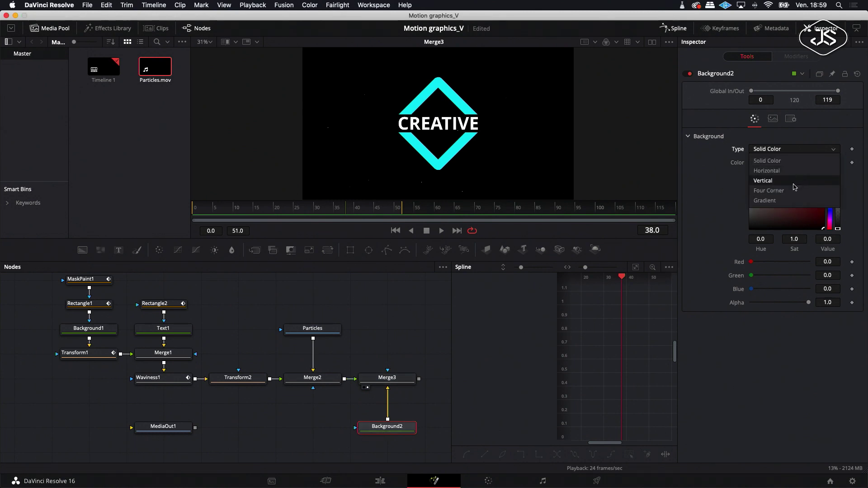
left_click(816, 146)
left_click(830, 213)
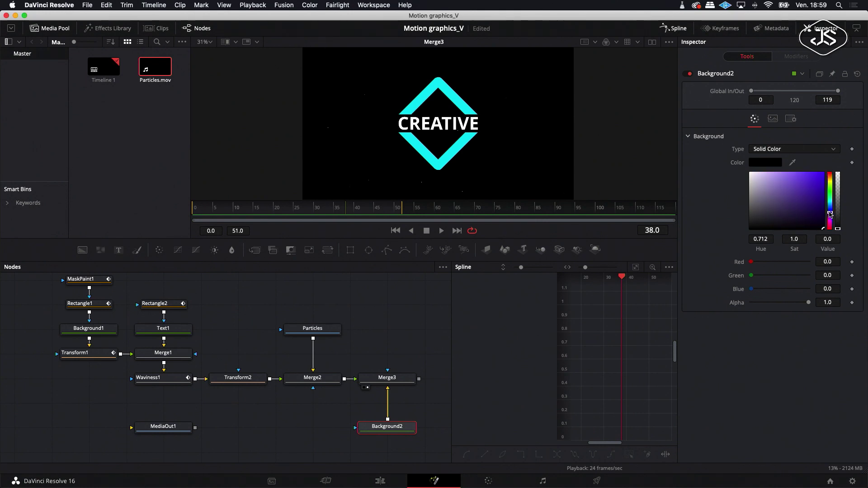
left_click(828, 150)
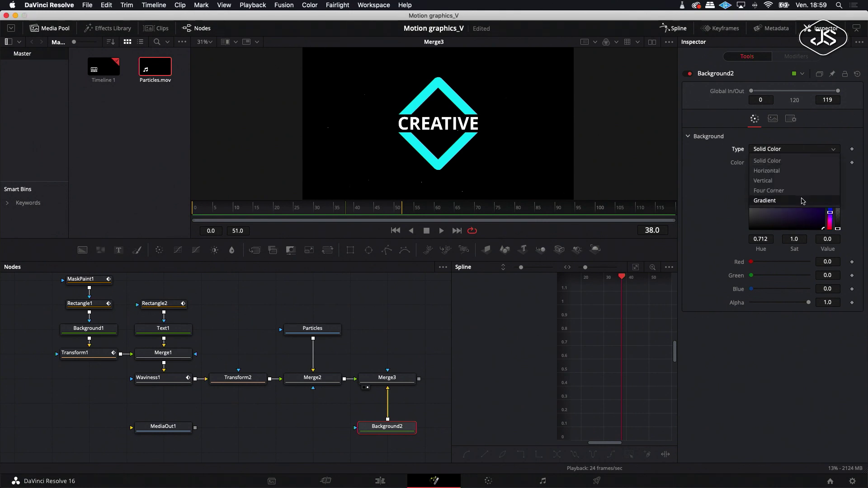
left_click(802, 201)
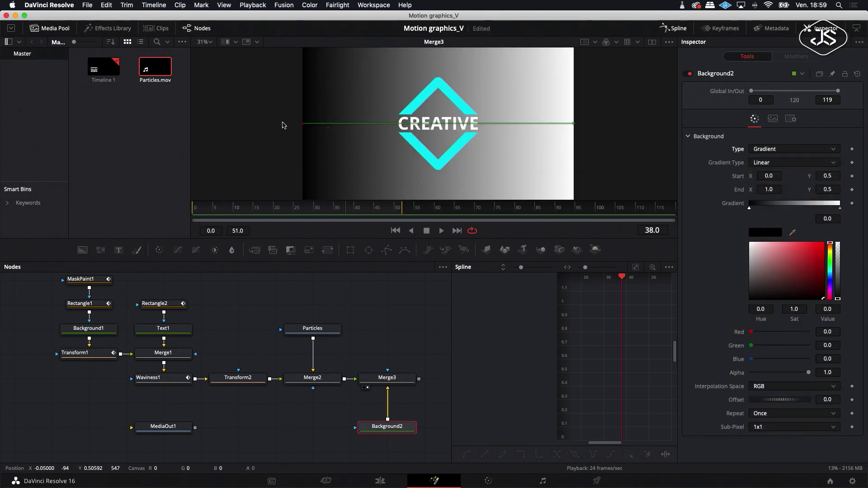
- Centre the gradient start at 0.5 using safe-area guides, then set the gradient type to Radial
right_click(438, 126)
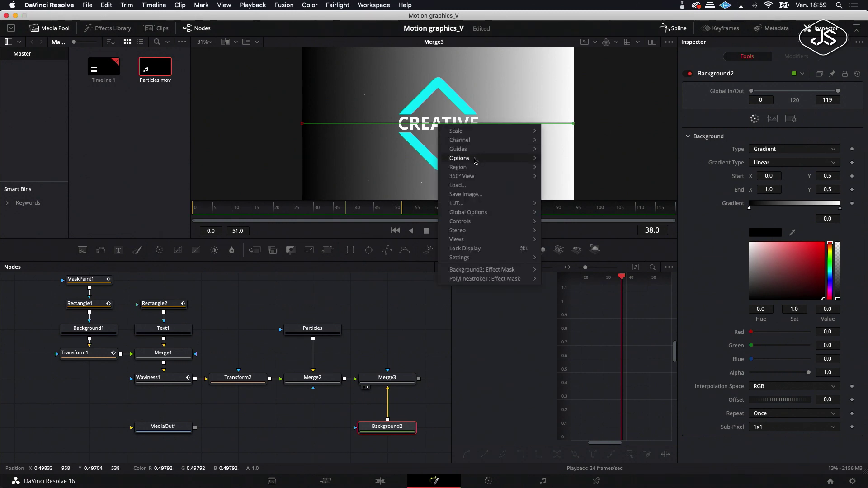
mouse_move(470, 158)
left_click(568, 151)
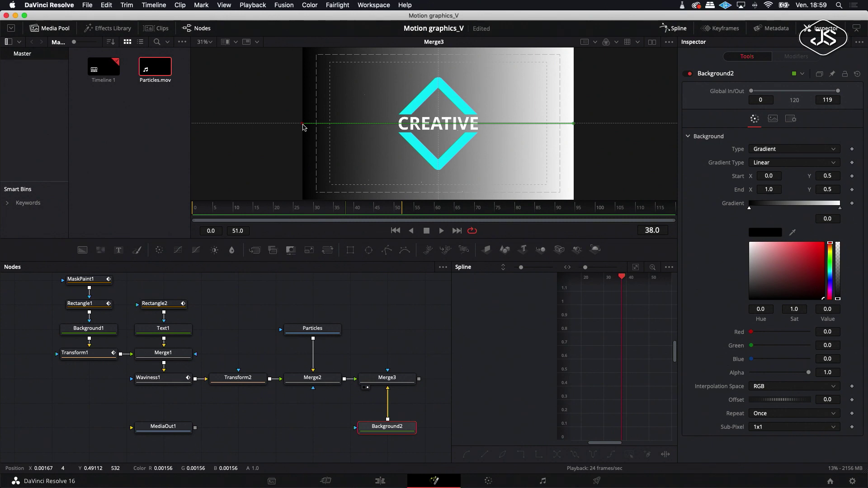
left_click_drag(316, 126, 438, 123)
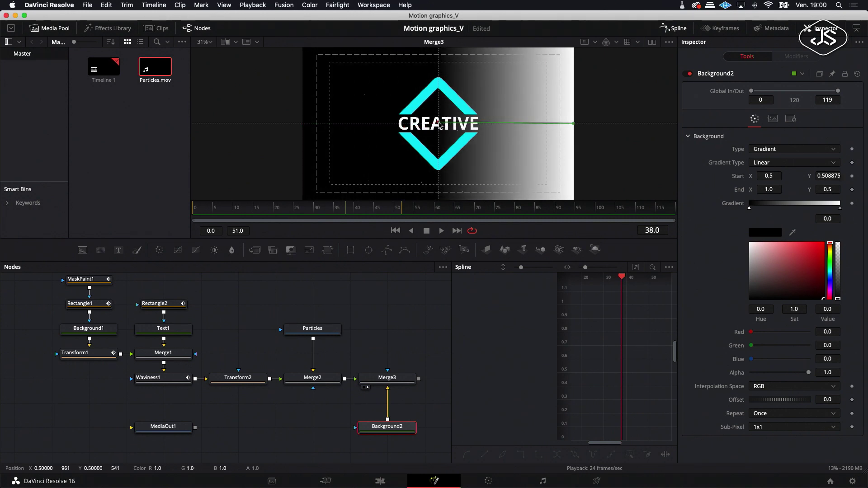
left_click_drag(438, 124, 439, 125)
right_click(439, 120)
mouse_move(466, 140)
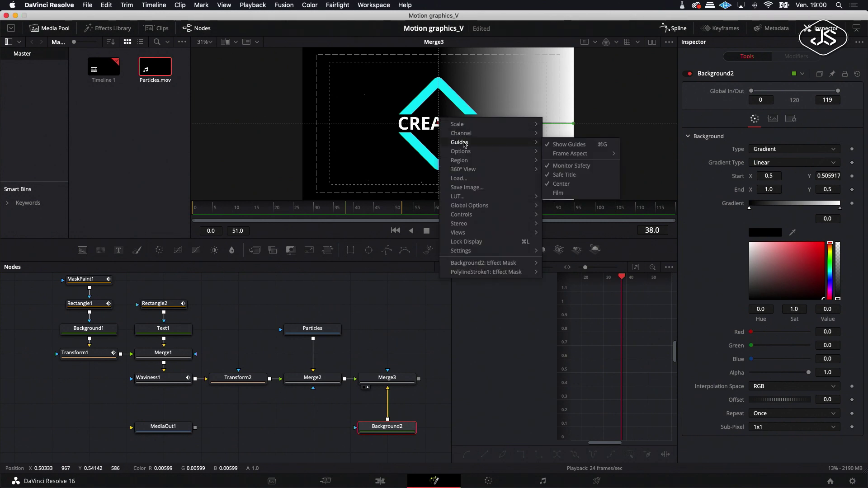
left_click(561, 141)
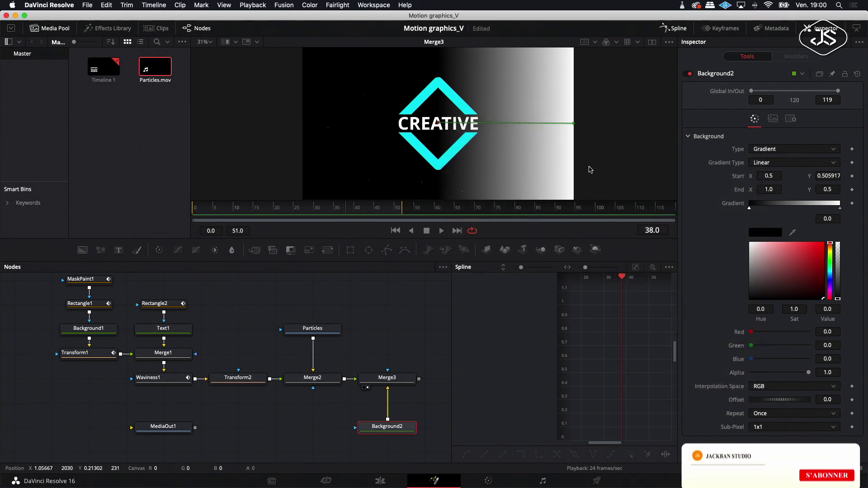
left_click(836, 164)
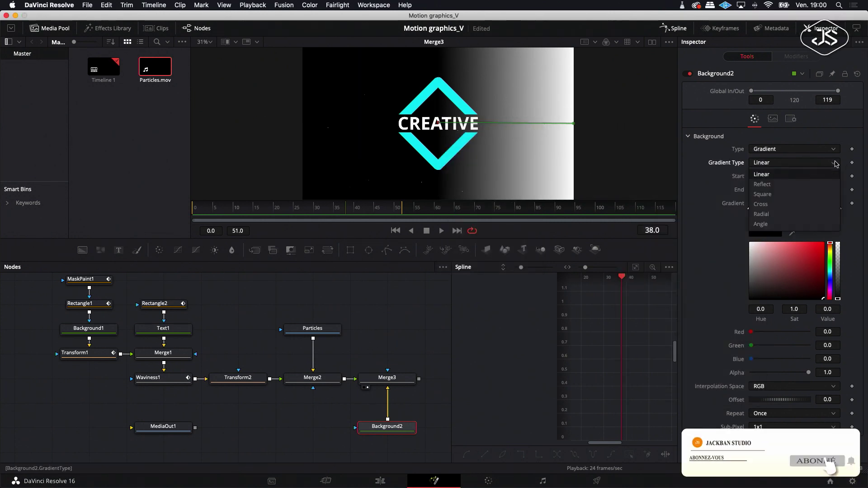
left_click(773, 215)
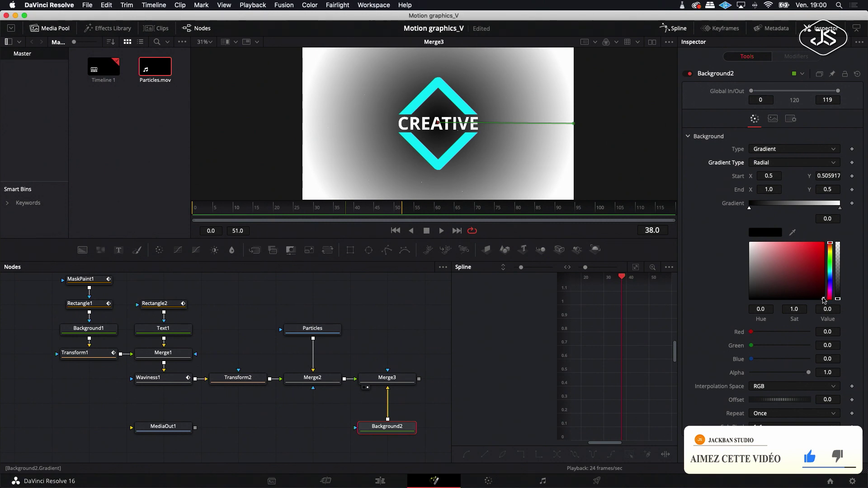
- Shift the gradient's centre colour from purple to blue
left_click(832, 281)
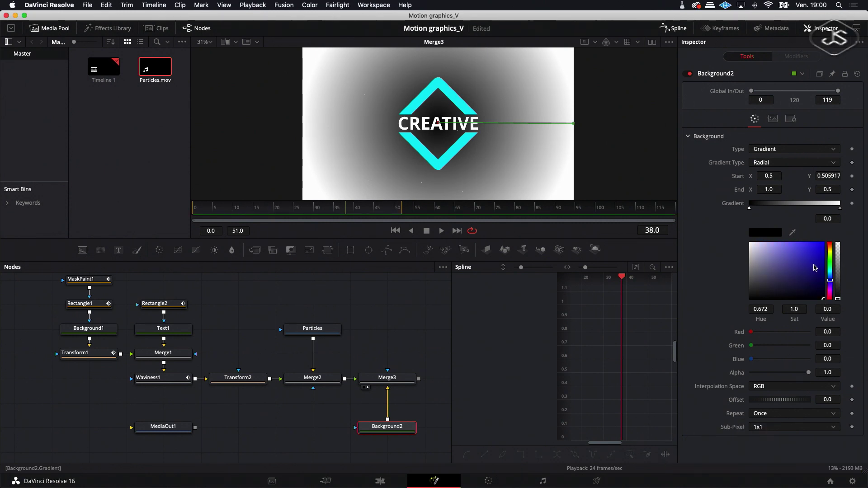
left_click(813, 276)
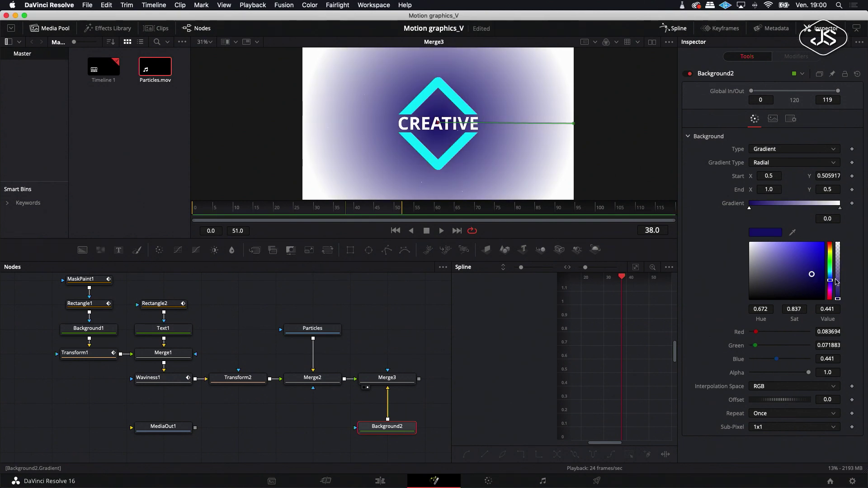
left_click_drag(830, 280, 831, 279)
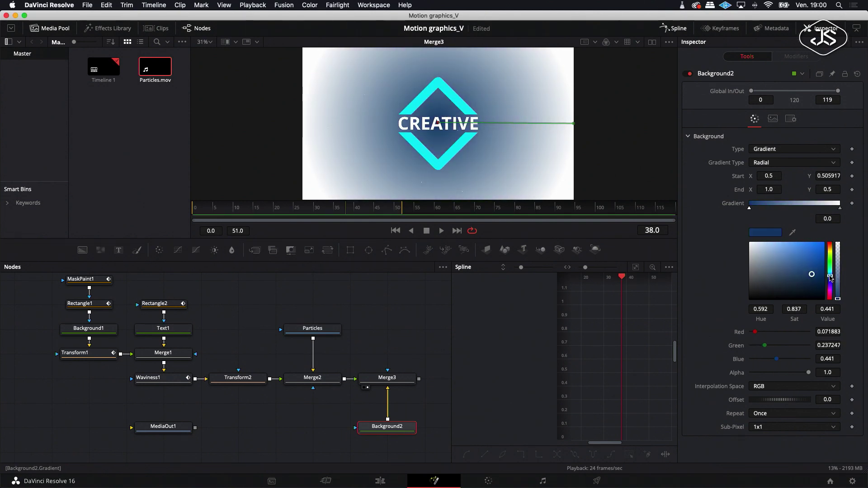
- Set the outer gradient colour to a near-black navy with value 0.047
left_click(841, 208)
left_click(821, 296)
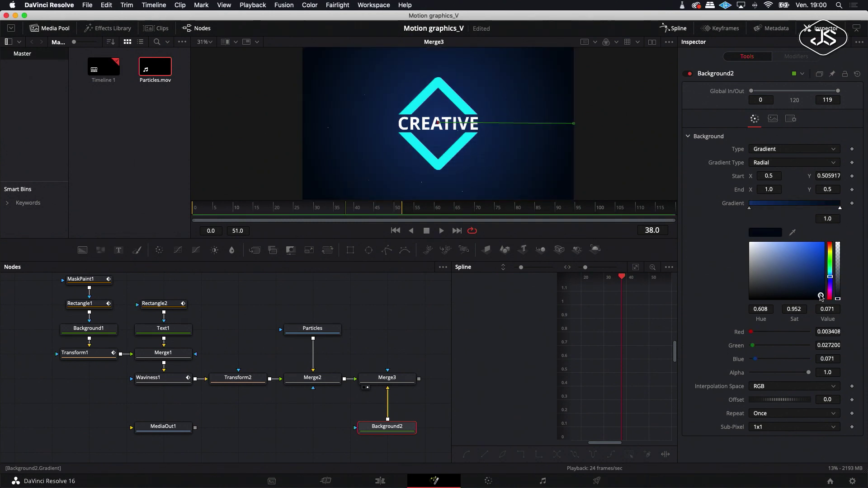
left_click_drag(822, 296, 823, 299)
left_click_drag(823, 299, 824, 301)
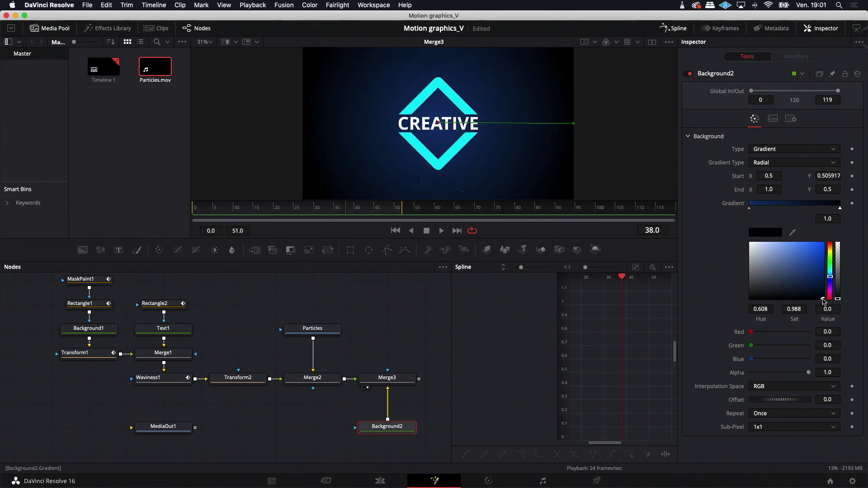
left_click(824, 298)
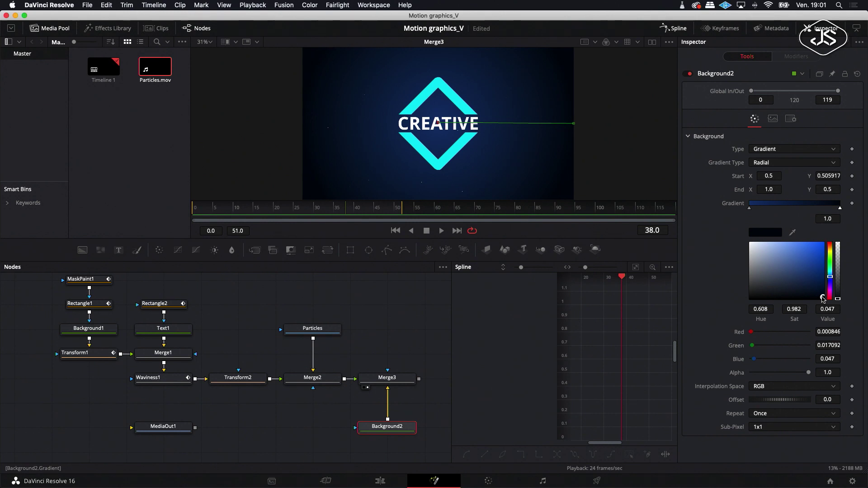
scroll(397, 335, "right", 1)
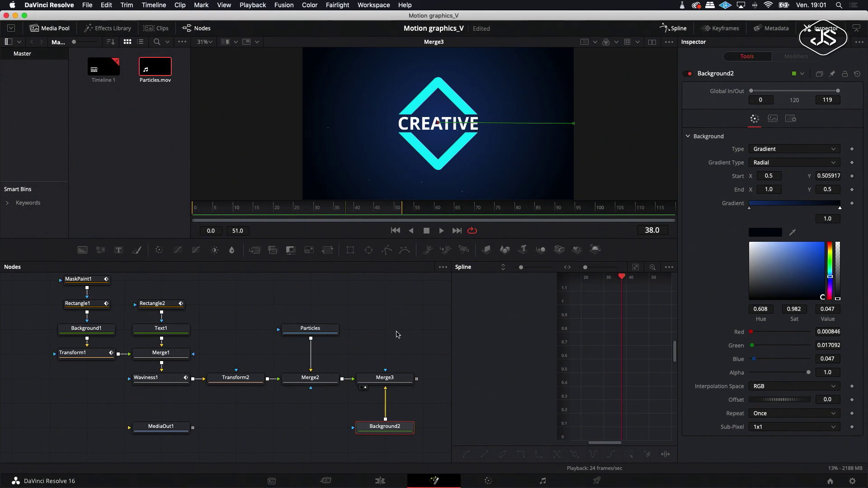
- Preview the animation over the blue radial backdrop and open the Particles node's context menu
left_click(436, 233)
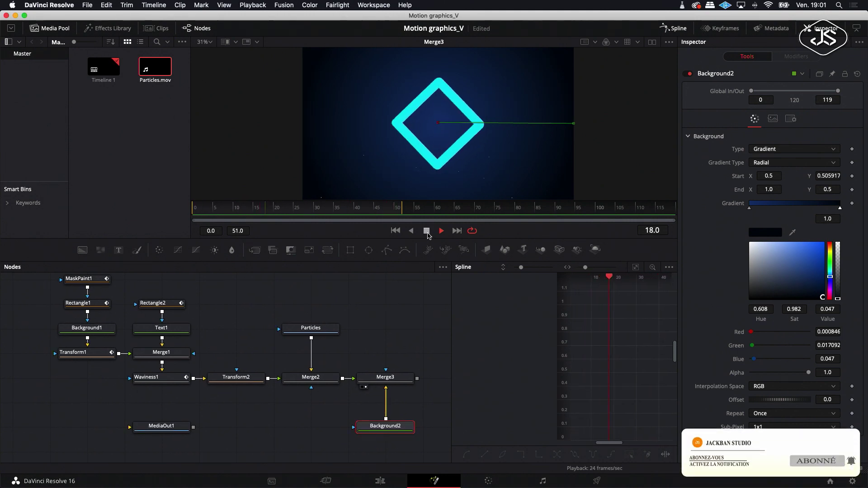
left_click(427, 233)
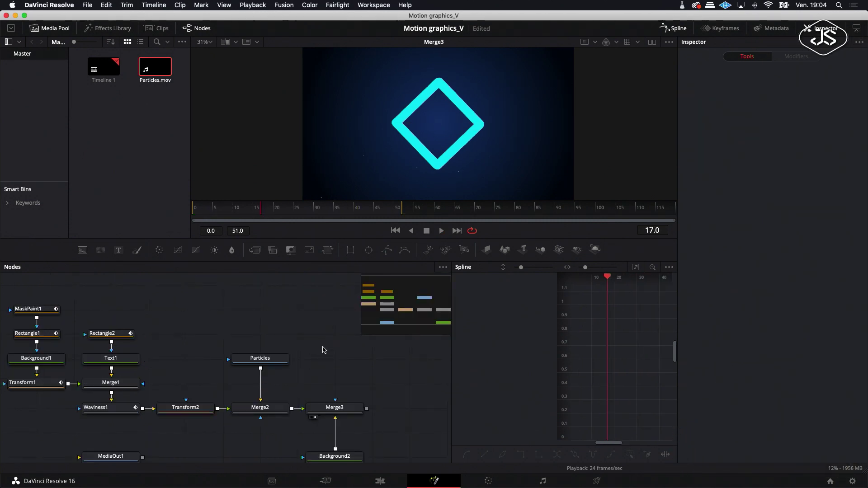
left_click(273, 361)
right_click(273, 361)
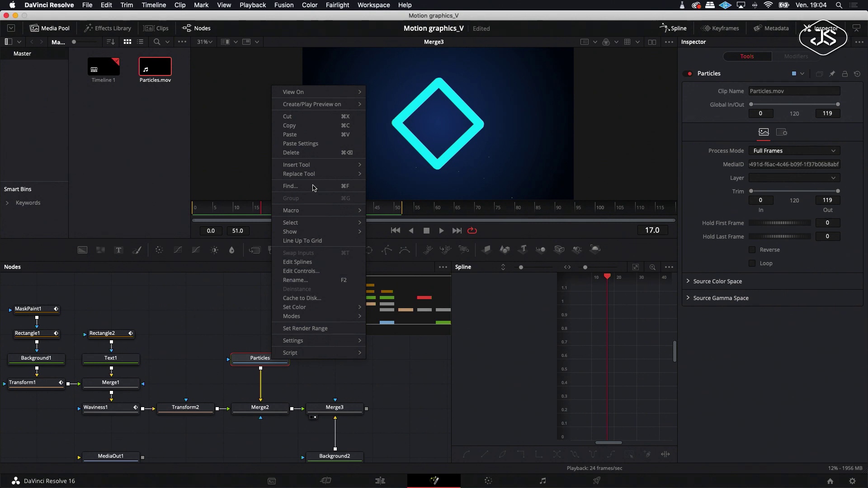
- Duplicate the Particles node as Particles_1 and merge it with Particles in a new Merge4
left_click(300, 126)
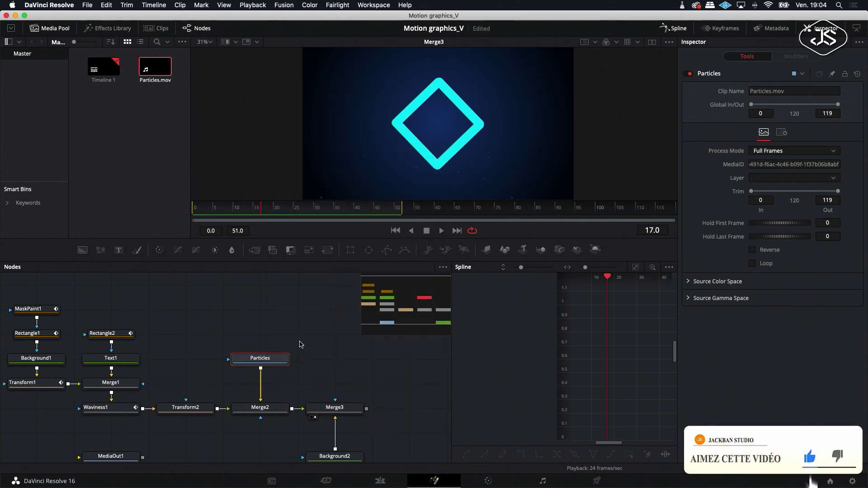
left_click(300, 345)
right_click(306, 335)
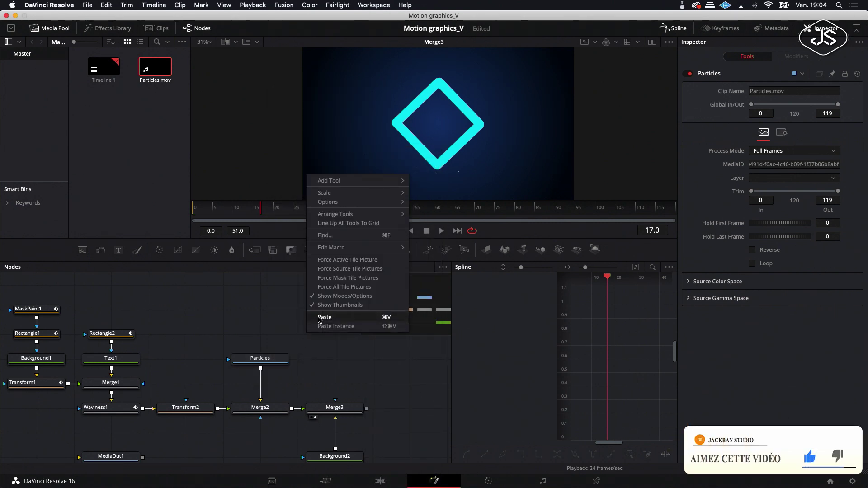
left_click(316, 316)
left_click_drag(330, 335, 302, 364)
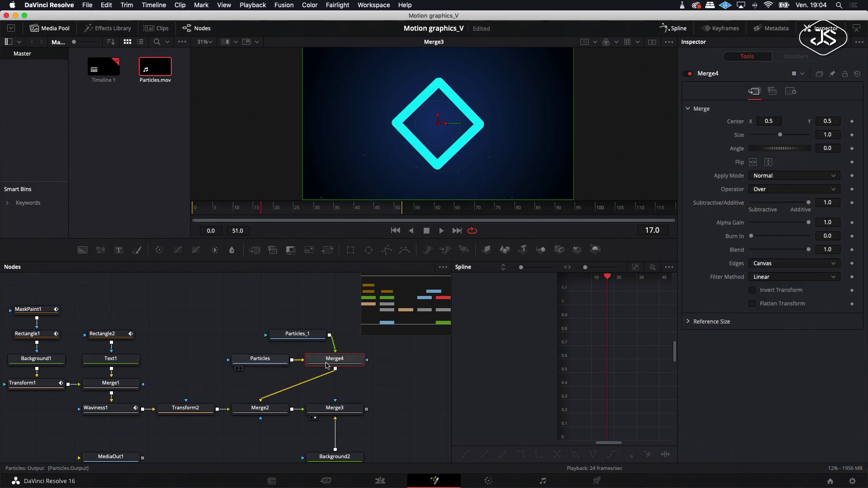
- Place Merge4 below Particles above Merge2, with Particles_1 spaced out to its right
left_click_drag(337, 359, 263, 384)
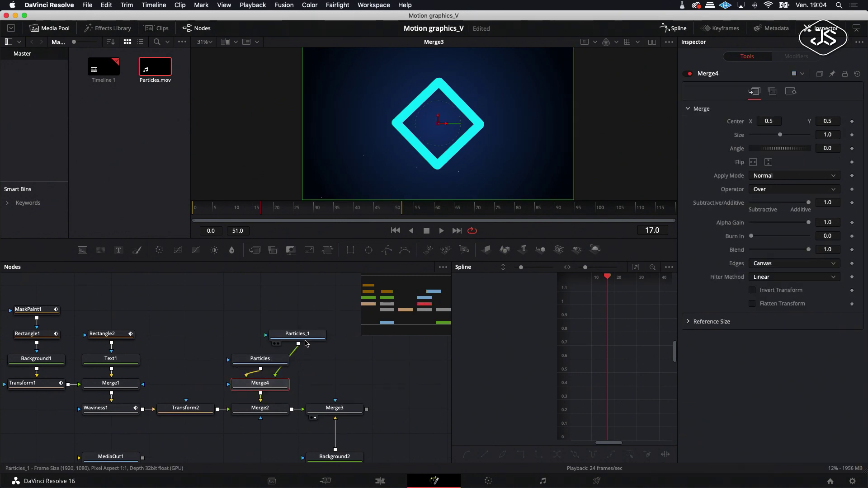
left_click_drag(306, 336, 343, 385)
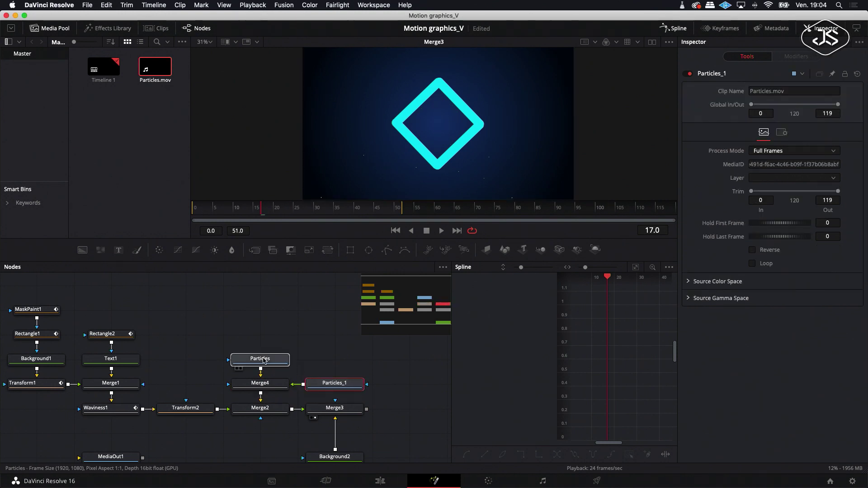
left_click_drag(332, 386, 370, 386)
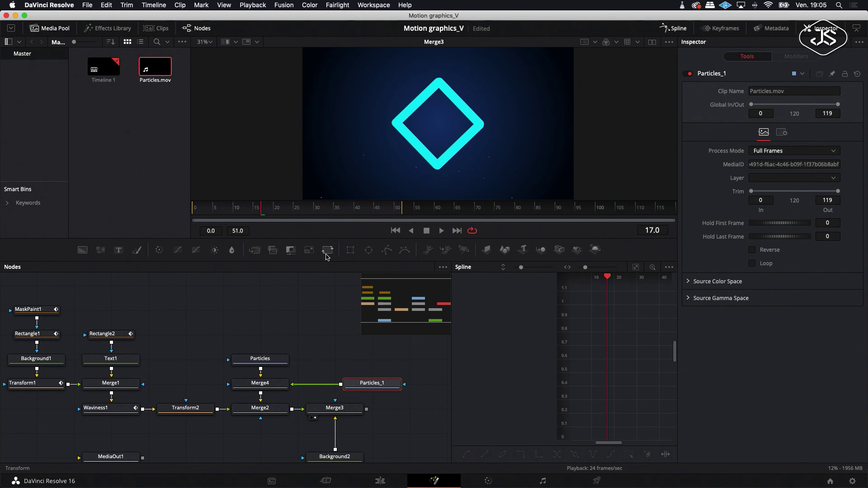
left_click_drag(363, 384, 399, 384)
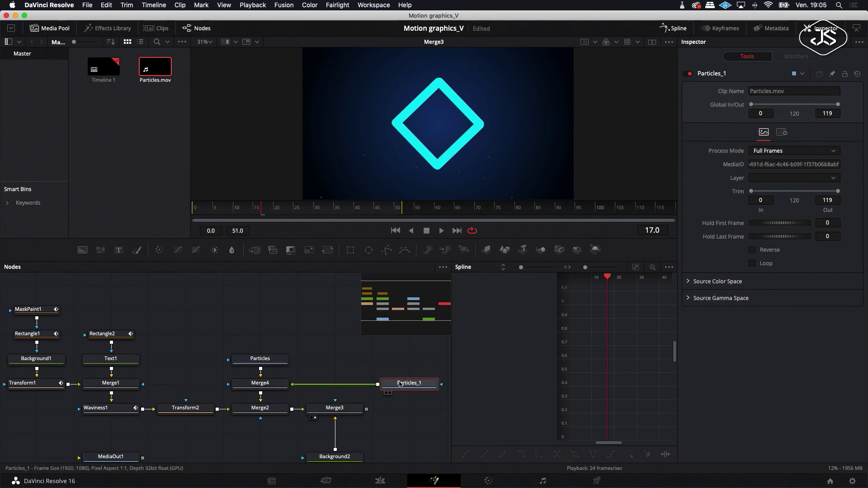
left_click(328, 250)
type("180")
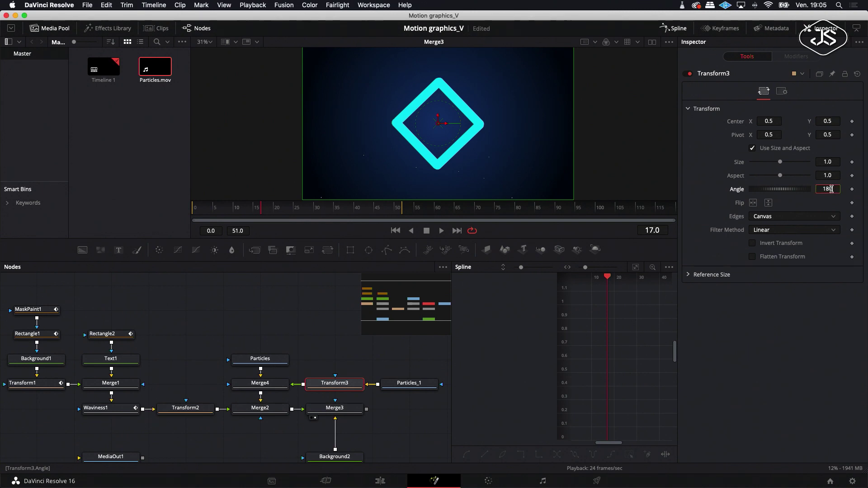
- Set Transform3's Angle to 180 and select the four particle-branch nodes
key("Return")
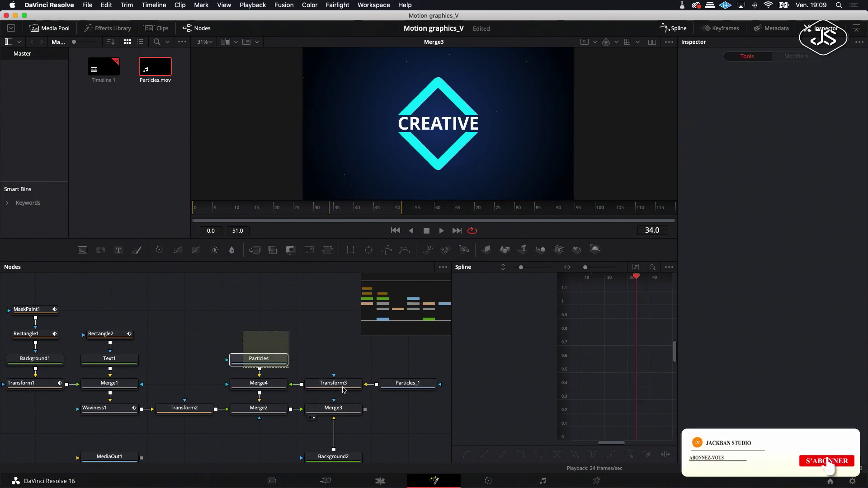
left_click_drag(344, 390, 398, 386)
- Insert Glow1 after Merge4 with Glow Size 4.7 and Glow 0.964
left_click_drag(272, 395, 272, 345)
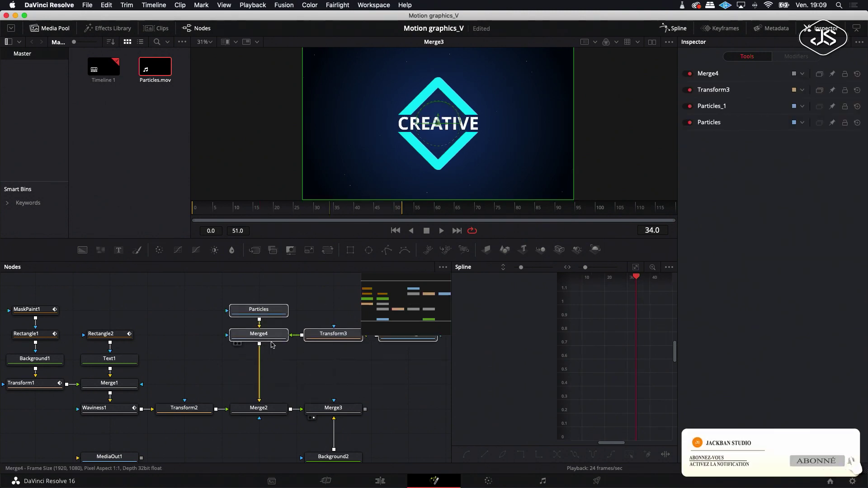
left_click(262, 336)
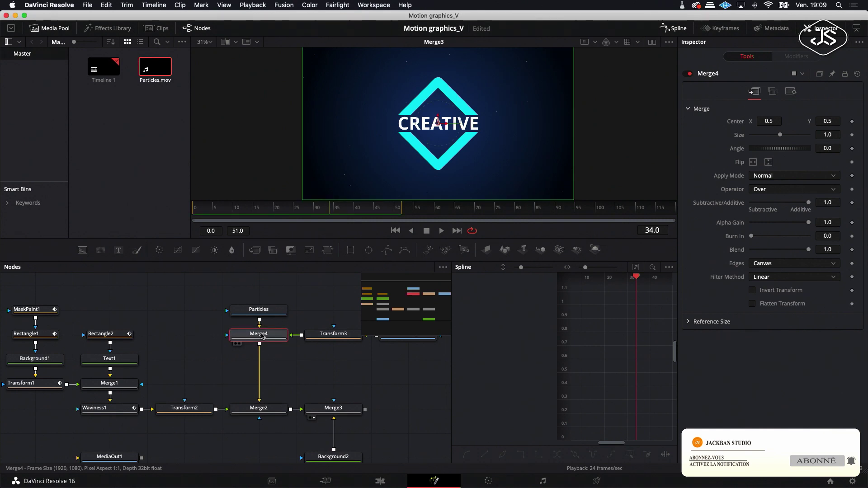
right_click(262, 336)
mouse_move(296, 140)
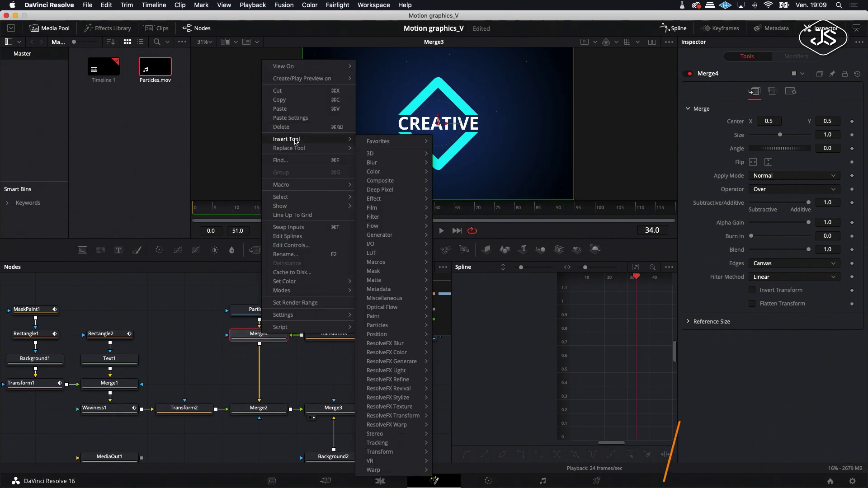
mouse_move(377, 162)
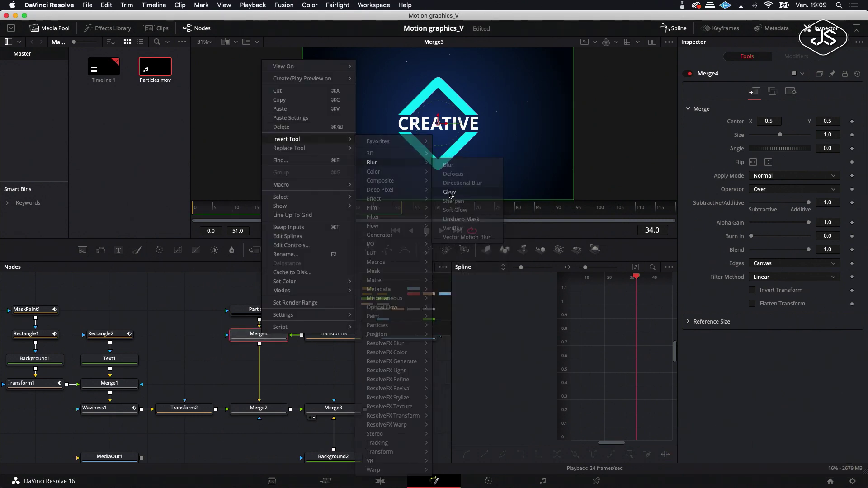
left_click(450, 193)
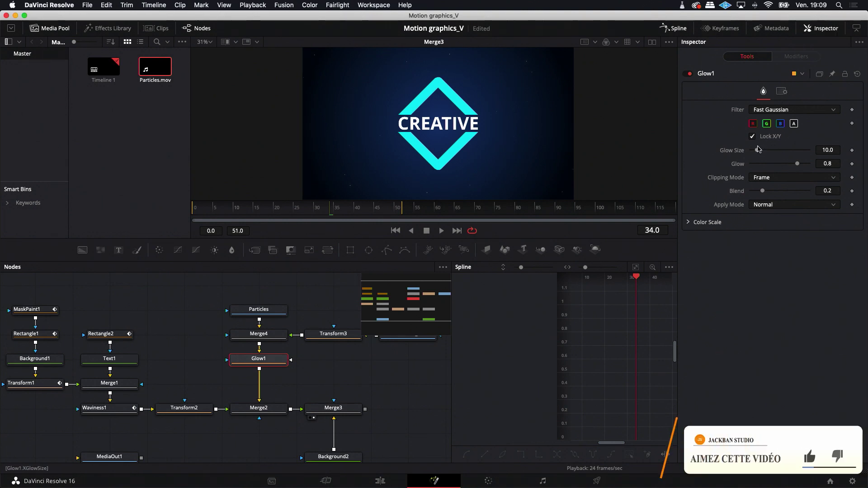
left_click_drag(757, 150, 754, 152)
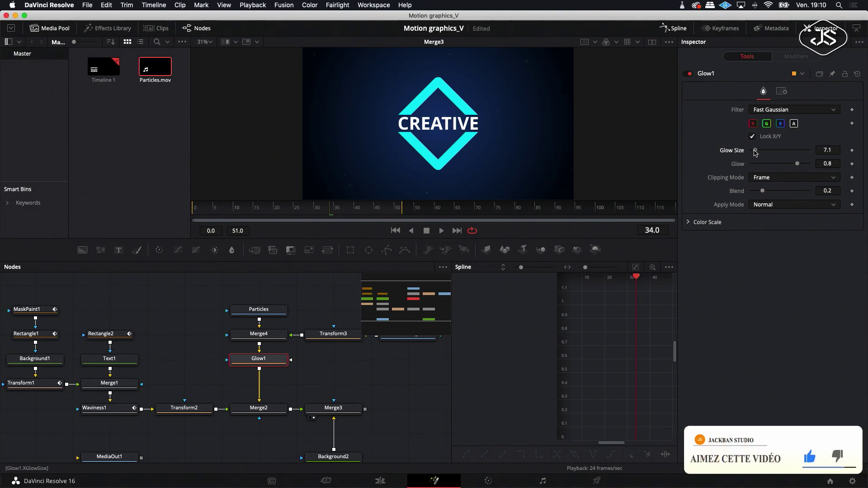
left_click_drag(799, 167, 810, 167)
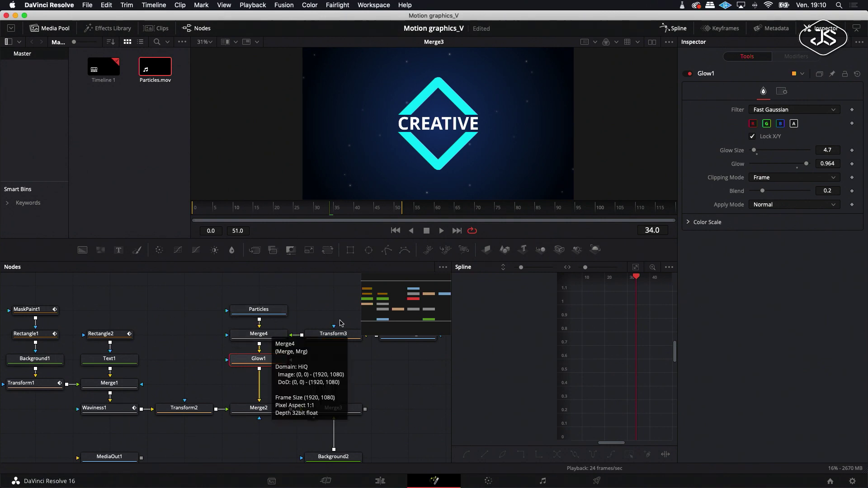
- Scrub the animation to frame 34 to check the particle glow
left_click(356, 217)
mouse_move(355, 217)
left_mouse_down()
mouse_move(335, 218)
mouse_move(345, 220)
left_mouse_up()
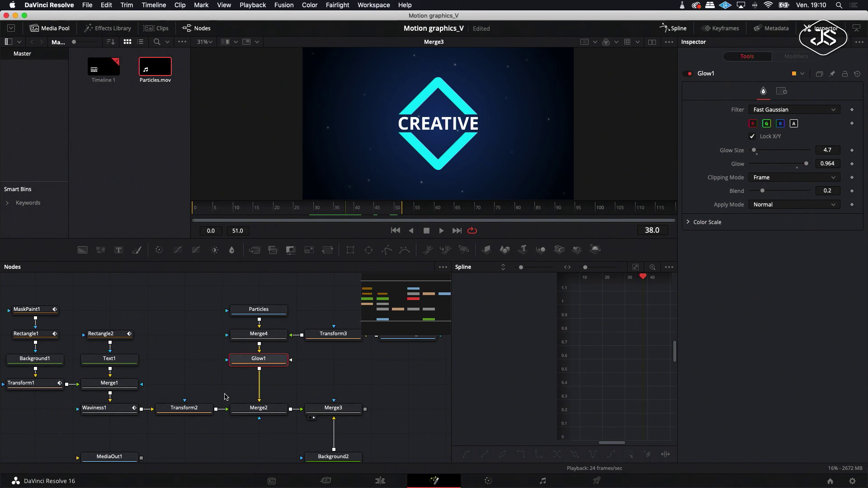
scroll(225, 397, "left", 3)
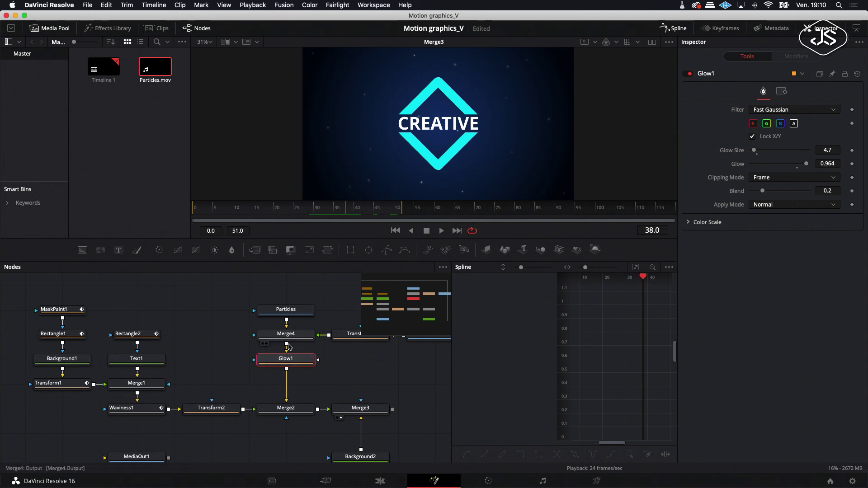
- Shift Merge3 and Background2 to the right to make room after Merge2
scroll(299, 425, "right", 2)
mouse_move(344, 459)
left_mouse_down()
mouse_move(380, 402)
mouse_move(423, 410)
left_mouse_up()
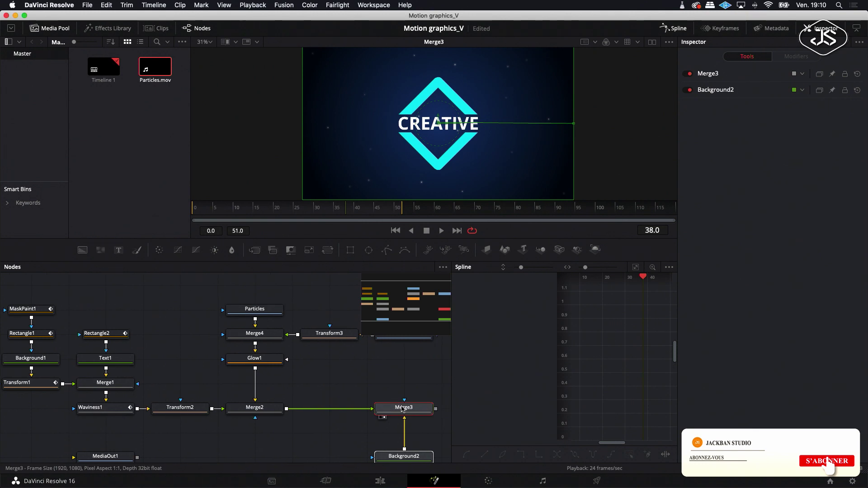
left_click(404, 407)
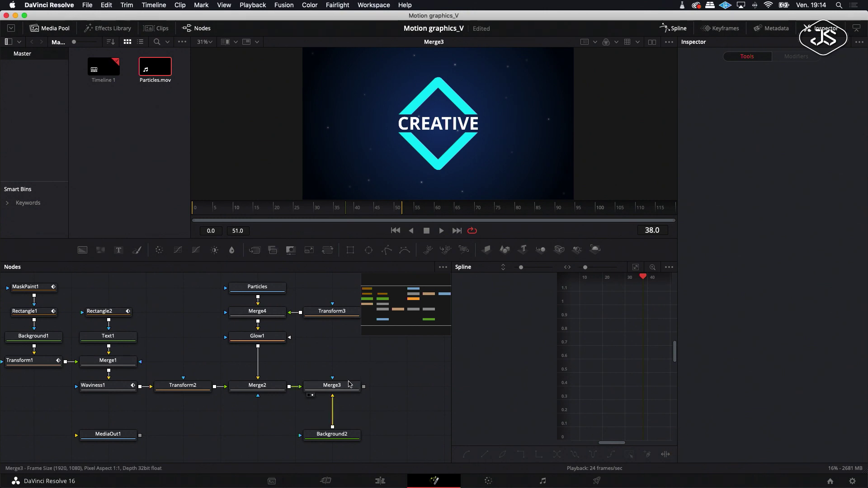
mouse_move(333, 379)
left_mouse_down()
mouse_move(366, 448)
mouse_move(403, 386)
left_mouse_up()
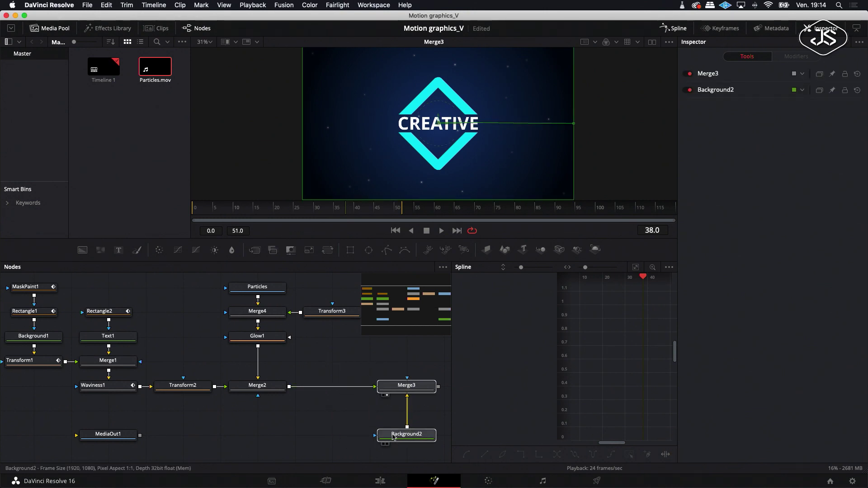
- Insert Glow2 after Merge2 (Glow Size 10.0, Glow 0.8) and select it
left_click(270, 389)
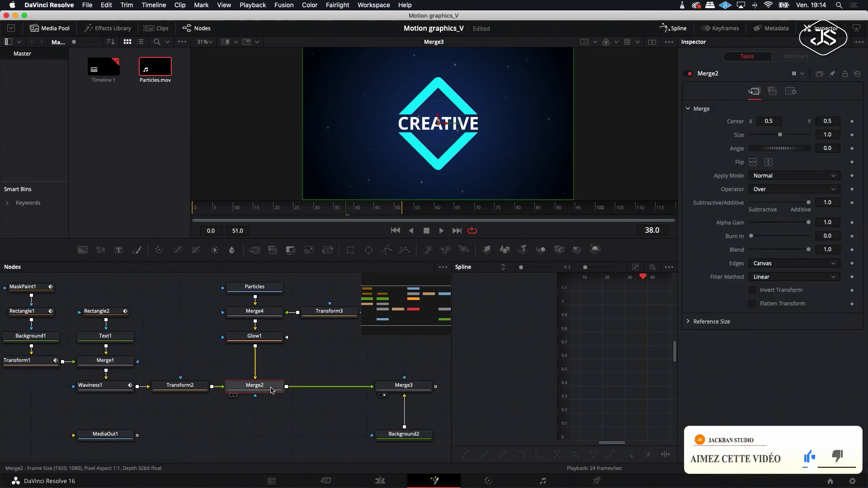
right_click(272, 391)
mouse_move(307, 195)
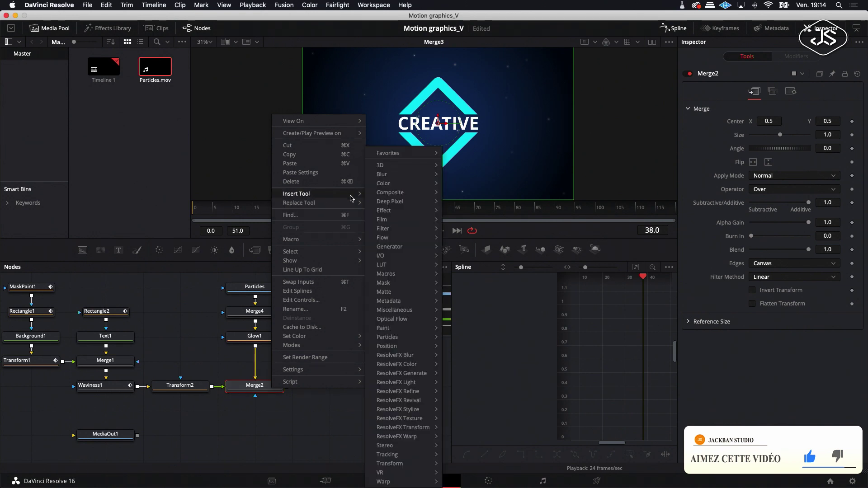
mouse_move(387, 200)
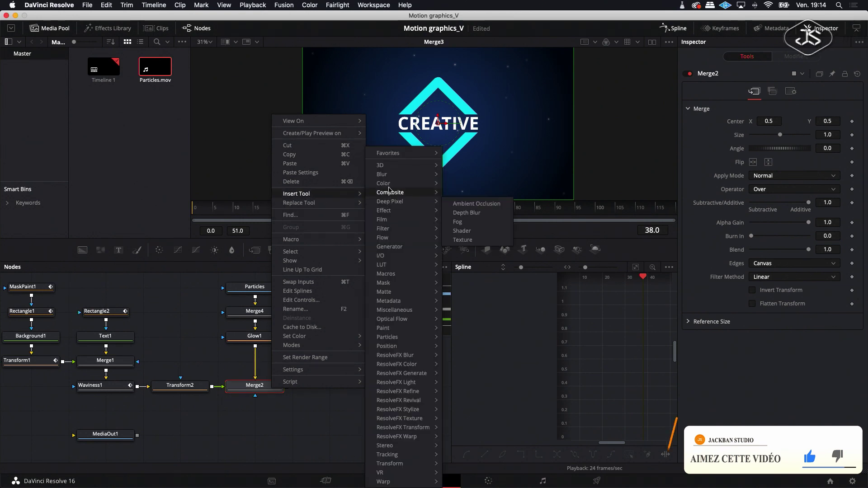
mouse_move(385, 174)
left_click(461, 204)
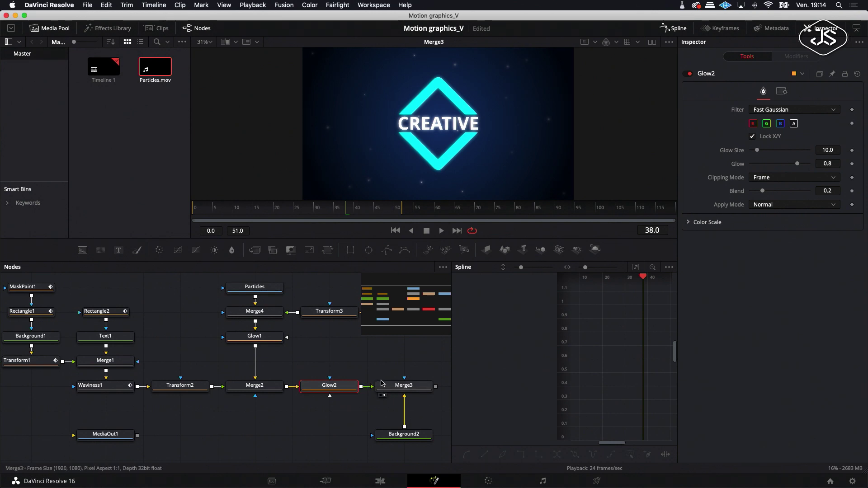
scroll(382, 384, "right", 5)
mouse_move(342, 365)
left_mouse_down()
mouse_move(342, 436)
mouse_move(380, 435)
left_mouse_up()
left_click(276, 388)
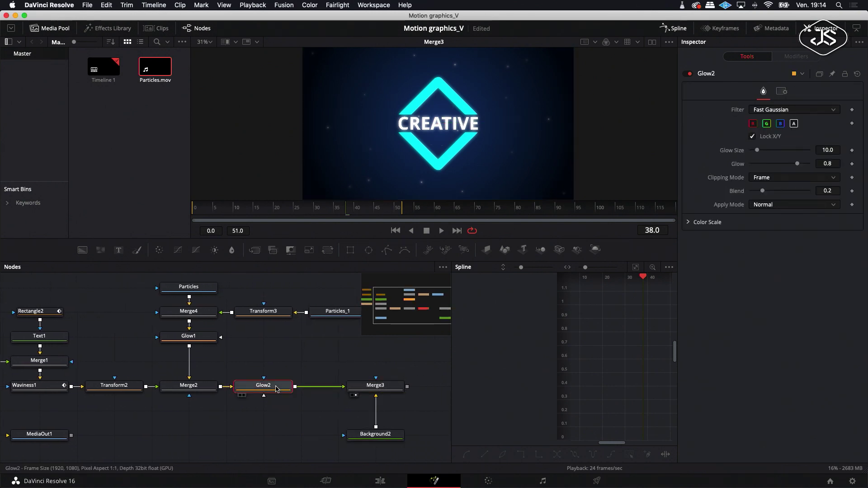
- Insert a ColorCurves1 node between Glow2 and Merge3
right_click(277, 388)
mouse_move(312, 192)
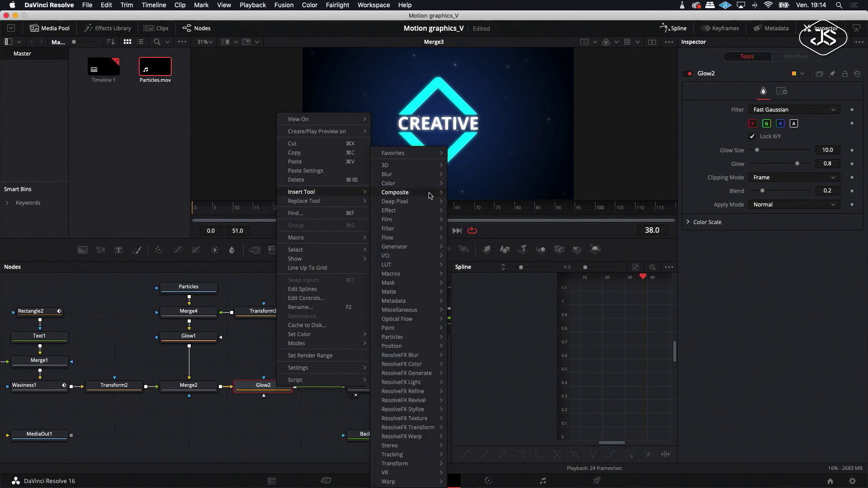
mouse_move(395, 181)
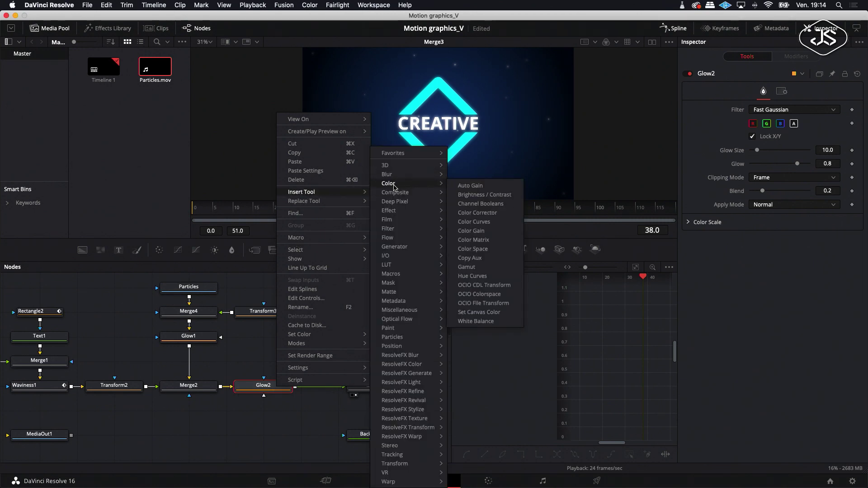
left_click(474, 222)
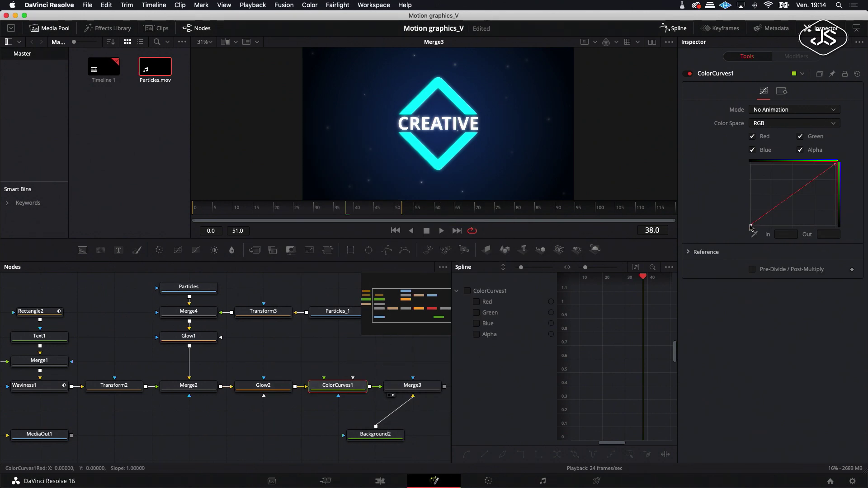
- Bend the RGB curve into a lower arc to deepen the darker tones
left_click(835, 165)
left_click(808, 184)
left_click_drag(808, 187, 823, 210)
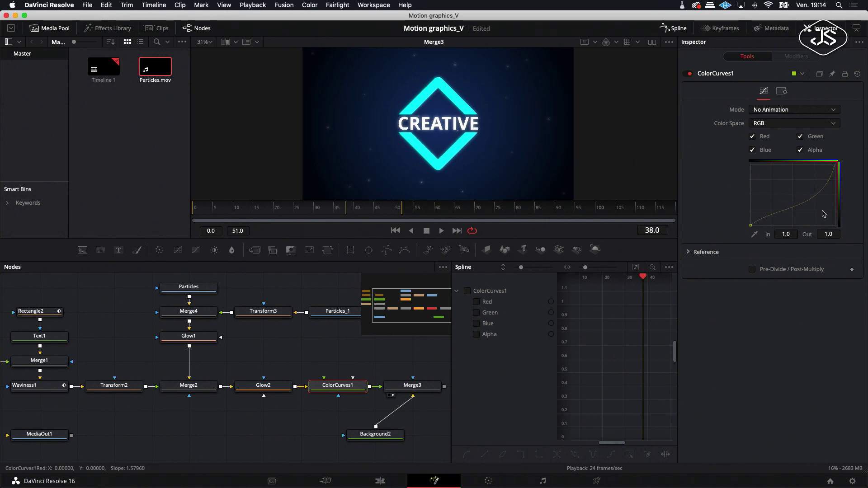
left_click(751, 225)
left_click_drag(764, 217, 785, 206)
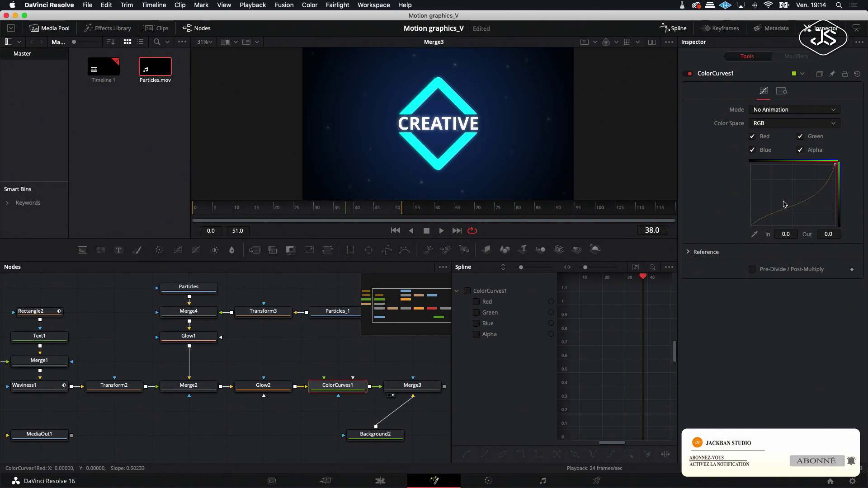
left_click_drag(784, 206, 782, 211)
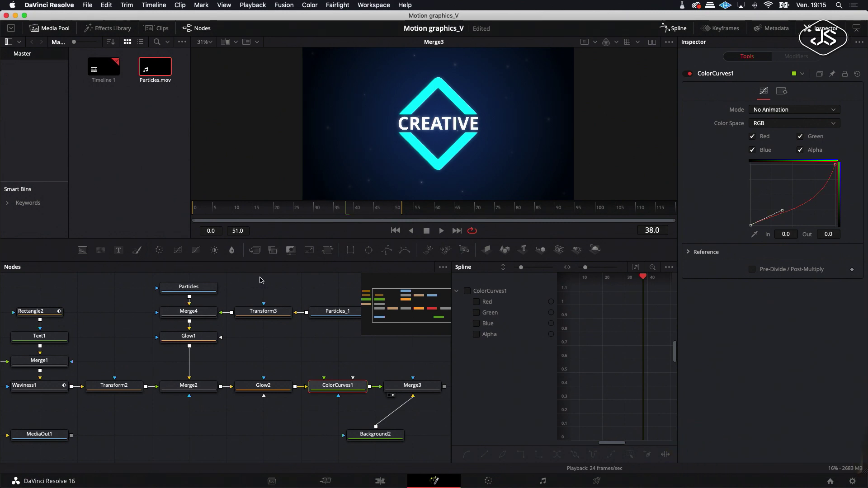
scroll(147, 343, "left", 5)
- Enable Motion Blur on the MaskPaint1 paint stroke
scroll(147, 342, "left", 3)
left_click(141, 302)
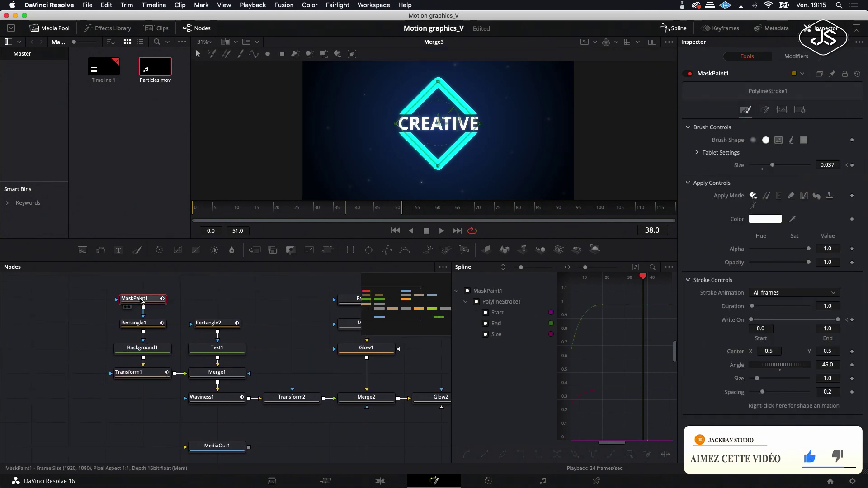
left_click(796, 57)
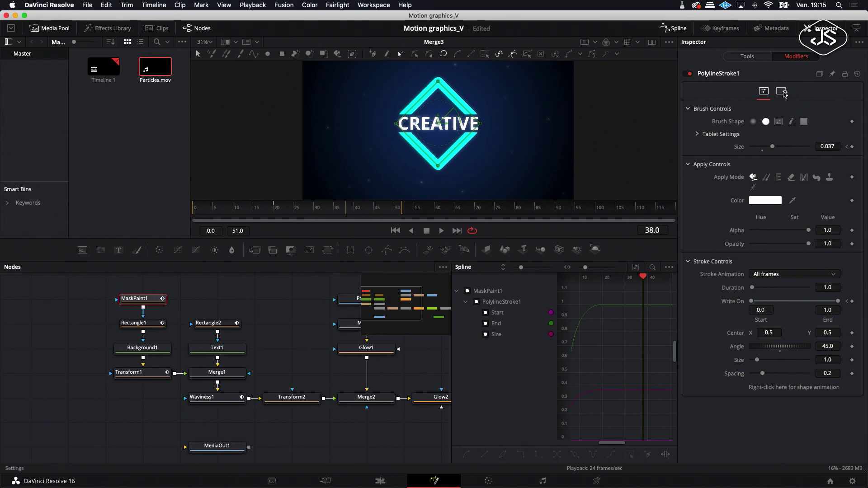
left_click(782, 91)
left_click(753, 199)
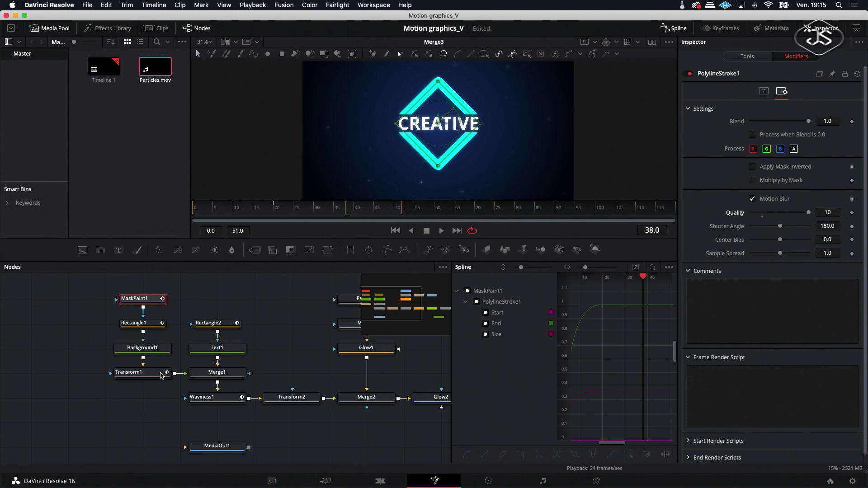
- Enable Motion Blur on Transform1, Rectangle2 and Rectangle1, each at Quality 10
left_click(136, 372)
left_click(783, 91)
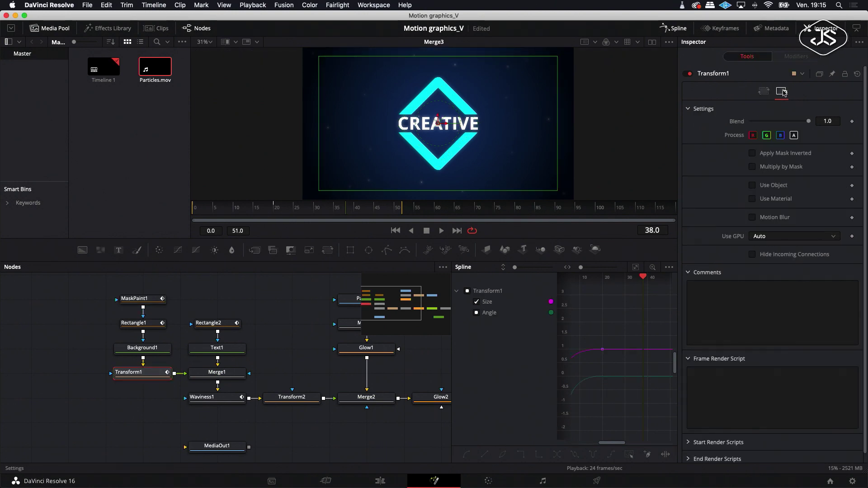
left_click(752, 217)
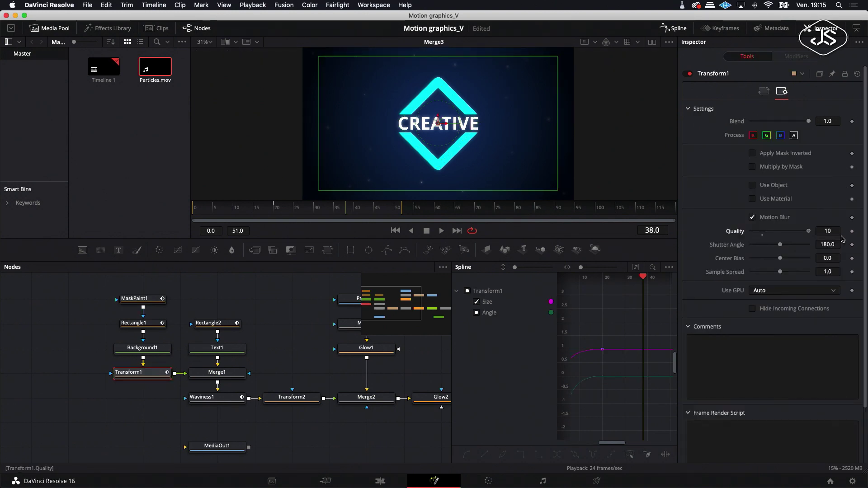
left_click(229, 324)
left_click(792, 91)
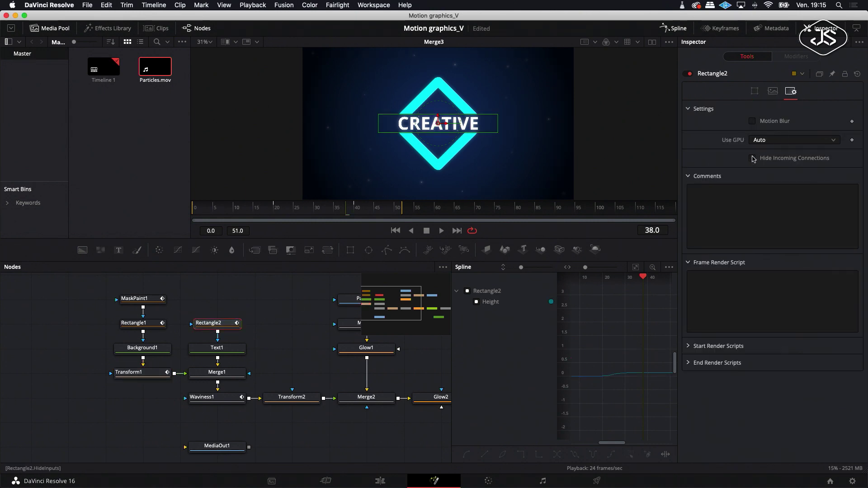
left_click(762, 120)
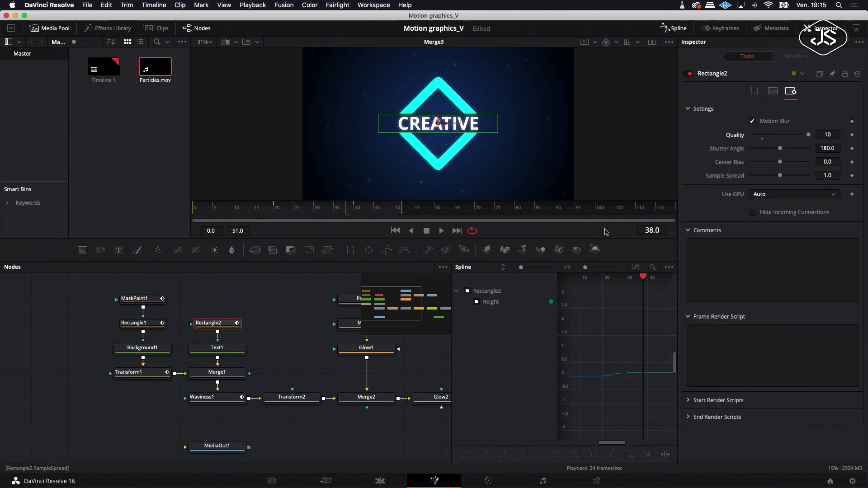
scroll(335, 304, "right", 3)
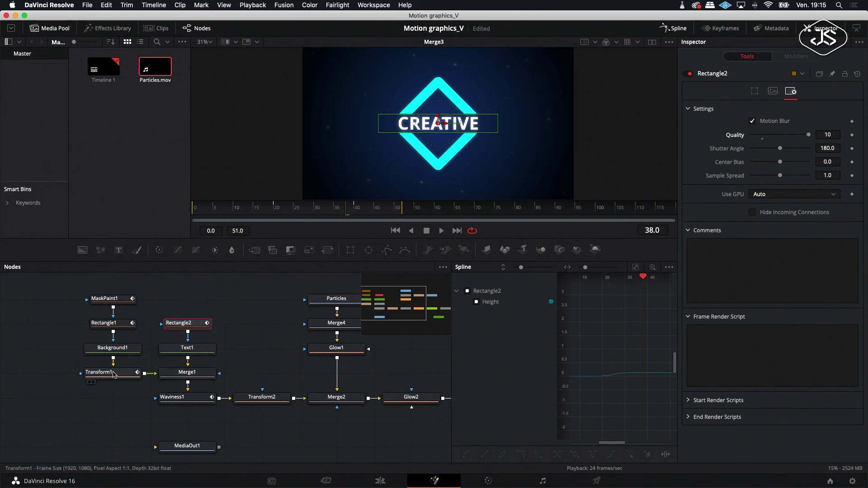
left_click(113, 324)
left_click(791, 91)
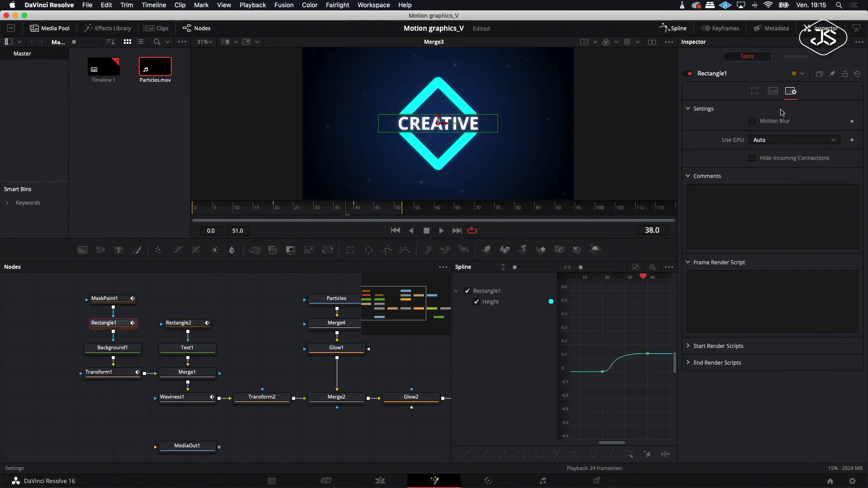
left_click(752, 121)
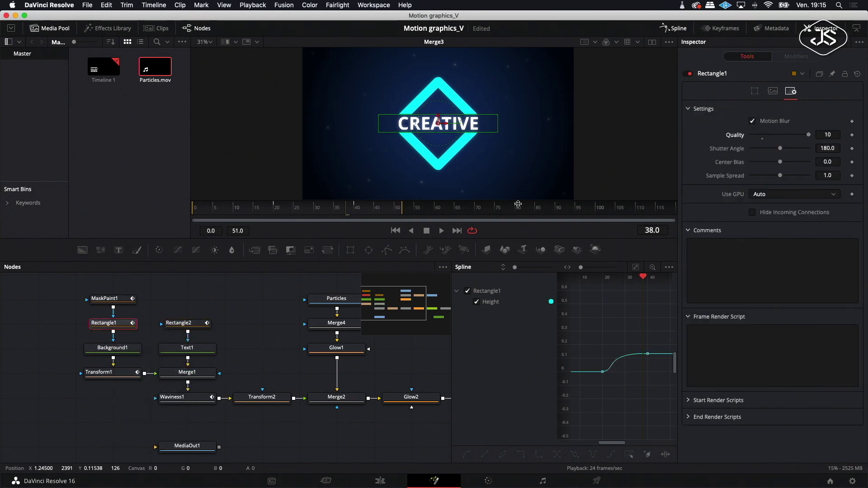